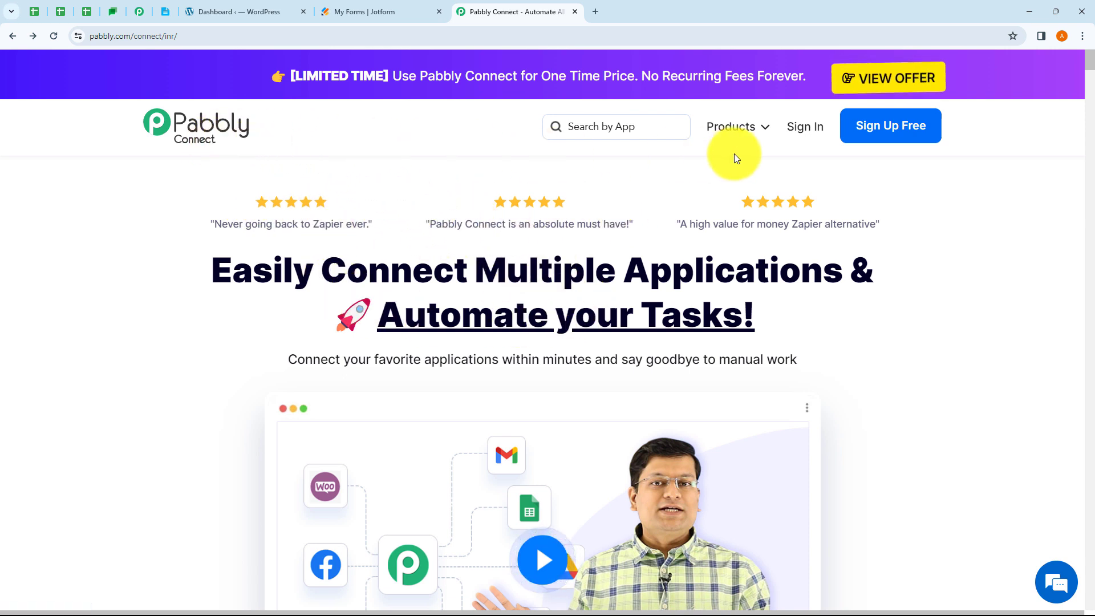
Step: Sign in to Pabbly and open Pabbly Connect from the list of all apps
{"action": "left_click", "coordinate": [805, 129]}
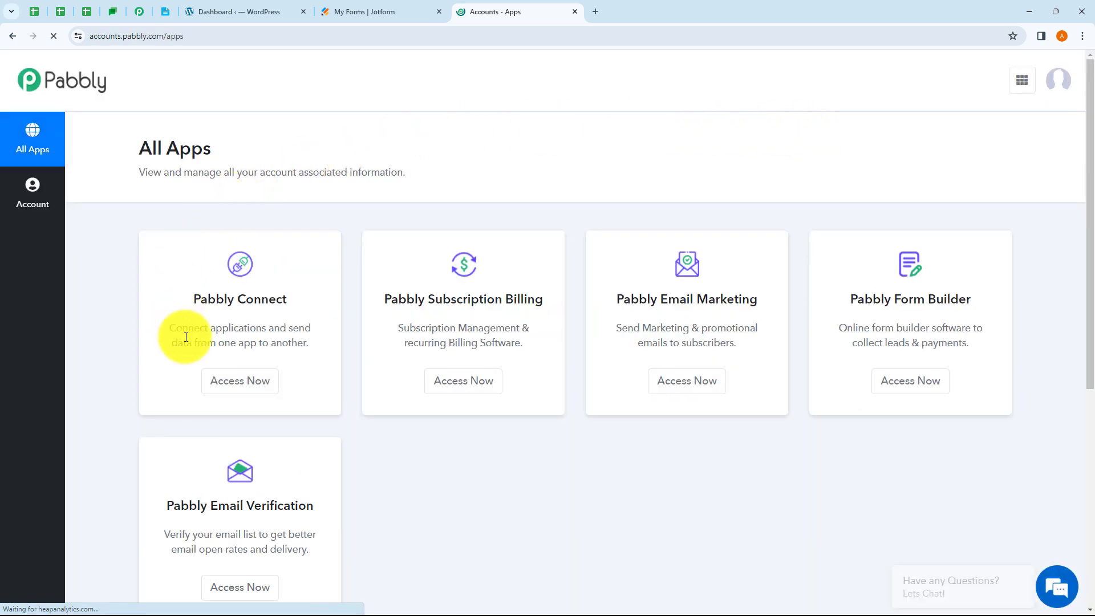
{"action": "left_click", "coordinate": [255, 388]}
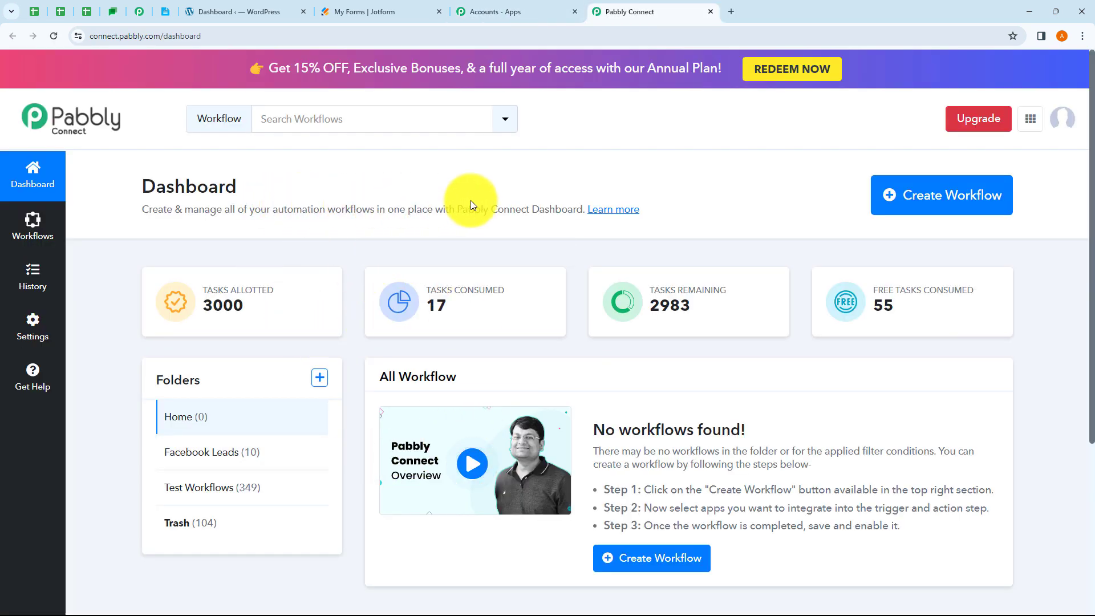
{"action": "left_click", "coordinate": [949, 199]}
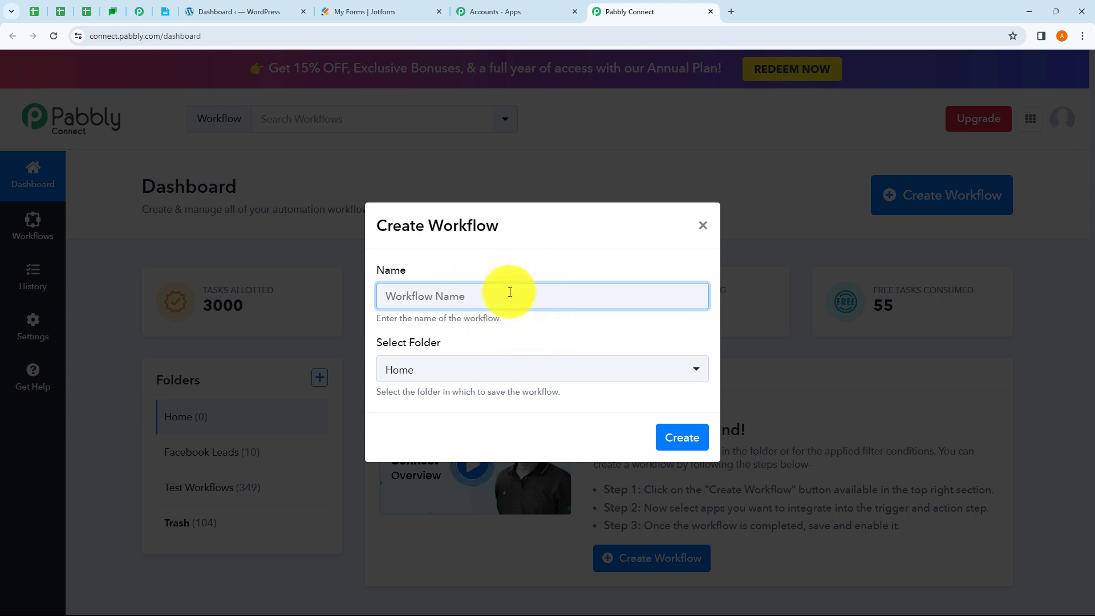
{"action": "left_click", "coordinate": [471, 382]}
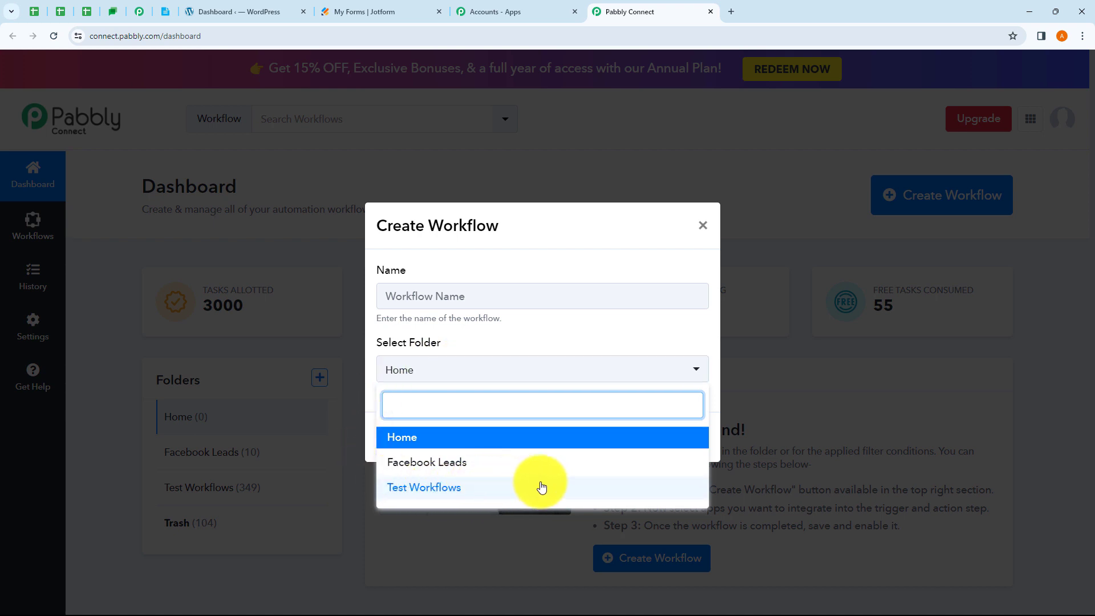
{"action": "left_click", "coordinate": [573, 346]}
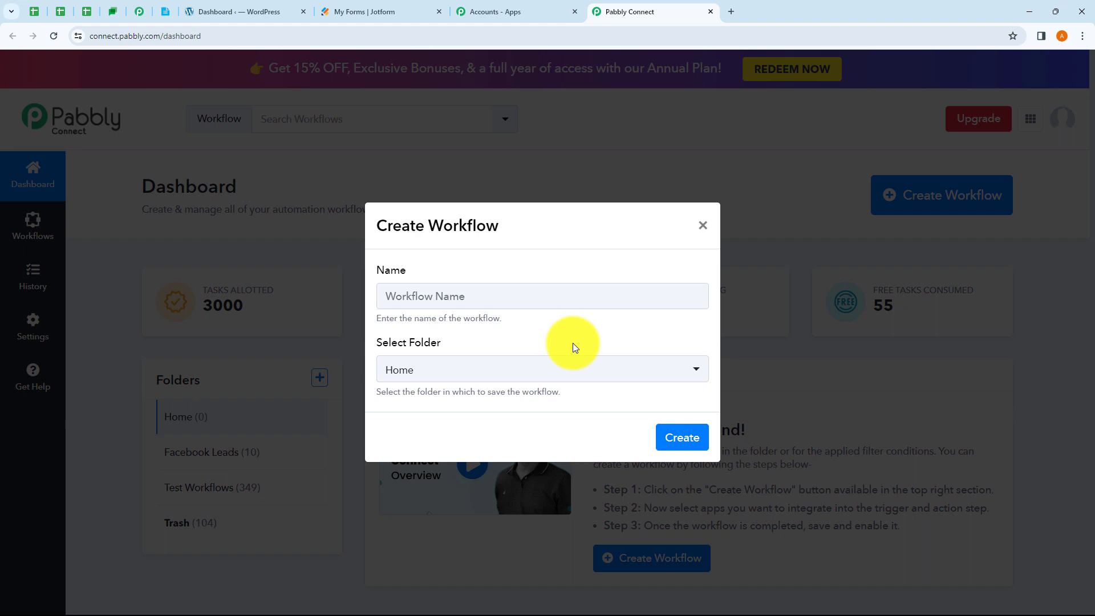
{"action": "left_click", "coordinate": [707, 236]}
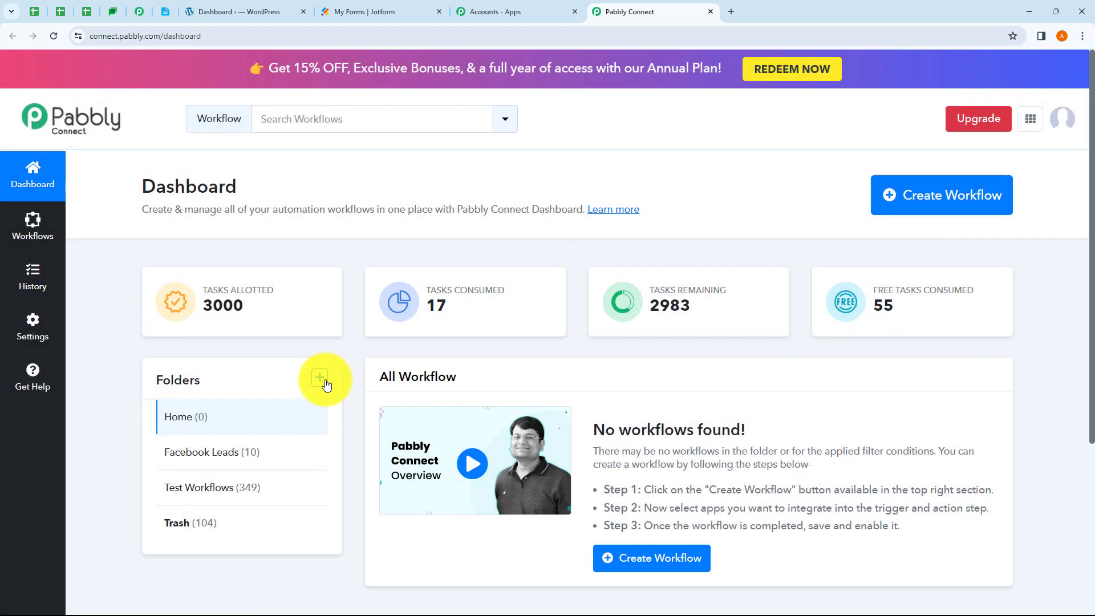
{"action": "left_click", "coordinate": [319, 376]}
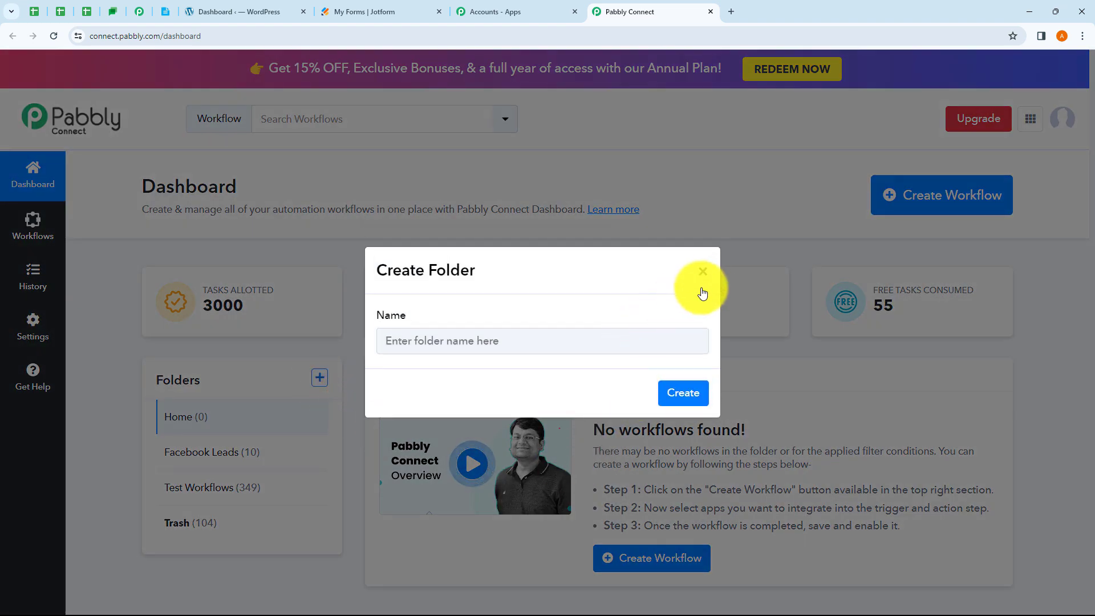
{"action": "left_click", "coordinate": [703, 270]}
Step: Create a workflow named "Create WordPress Post from Webhook Response" in the Test Workflows folder
{"action": "left_click", "coordinate": [936, 194]}
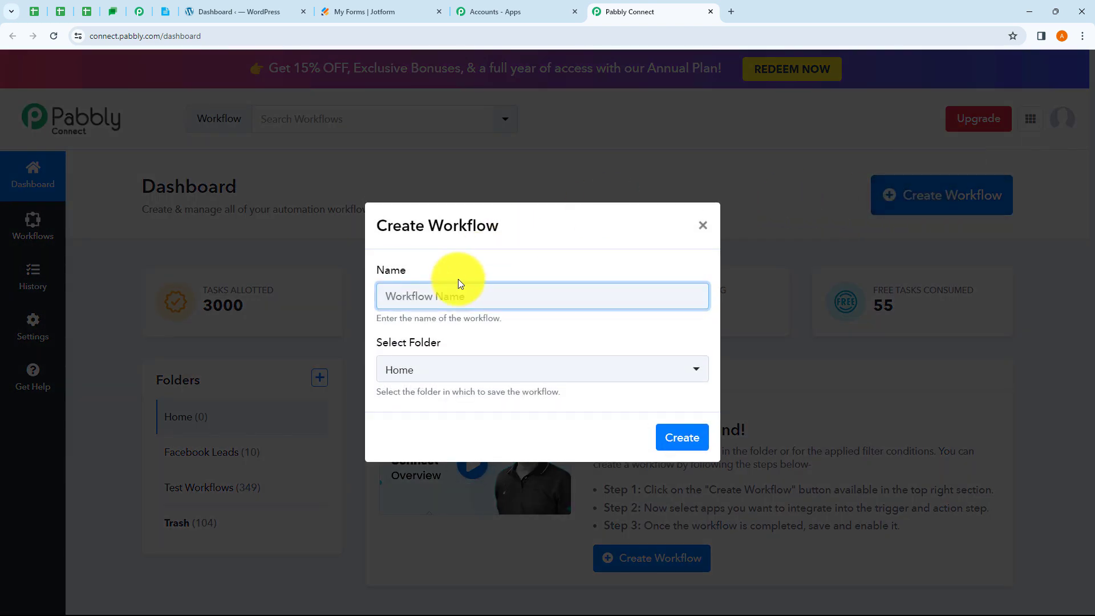
{"action": "type", "text": "Create WordPress Post from Webhook Response"}
{"action": "left_click_drag", "start_coordinate": [420, 296], "coordinate": [603, 333]}
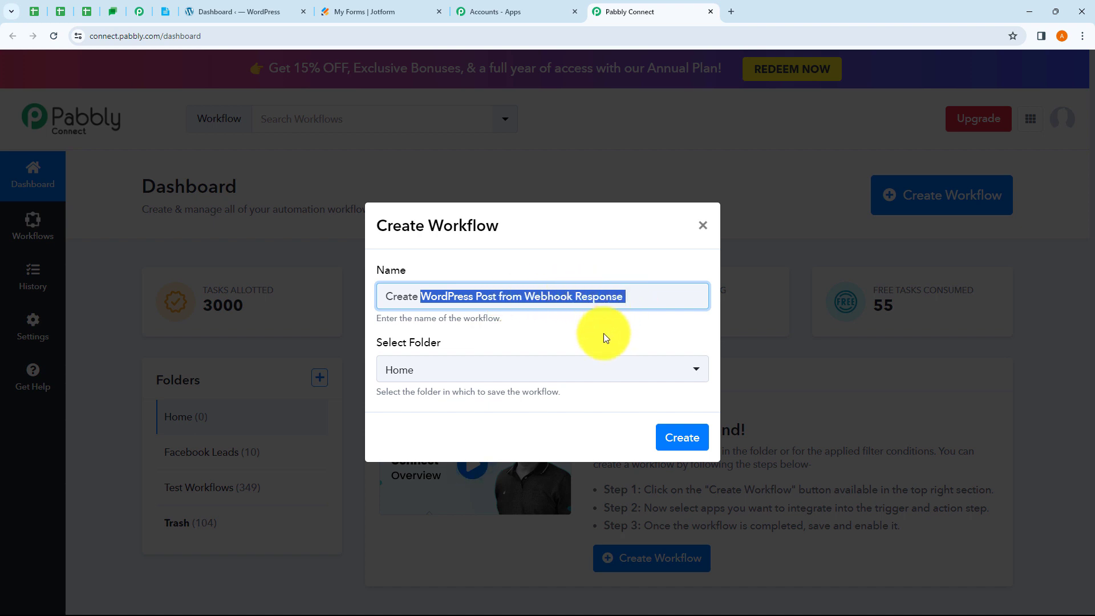
{"action": "left_click", "coordinate": [604, 333]}
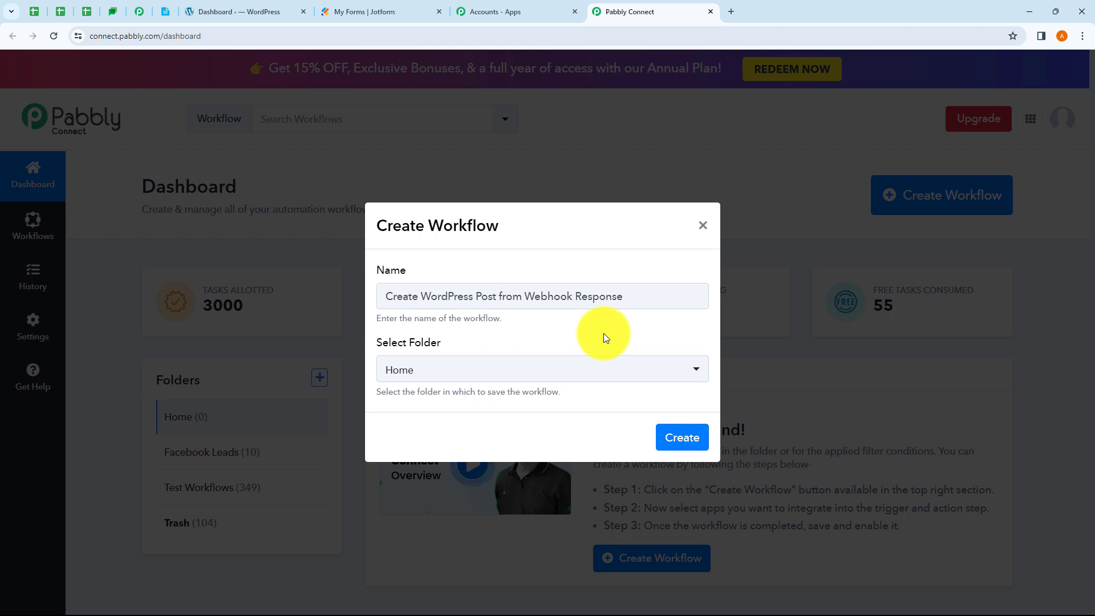
{"action": "left_click", "coordinate": [512, 377]}
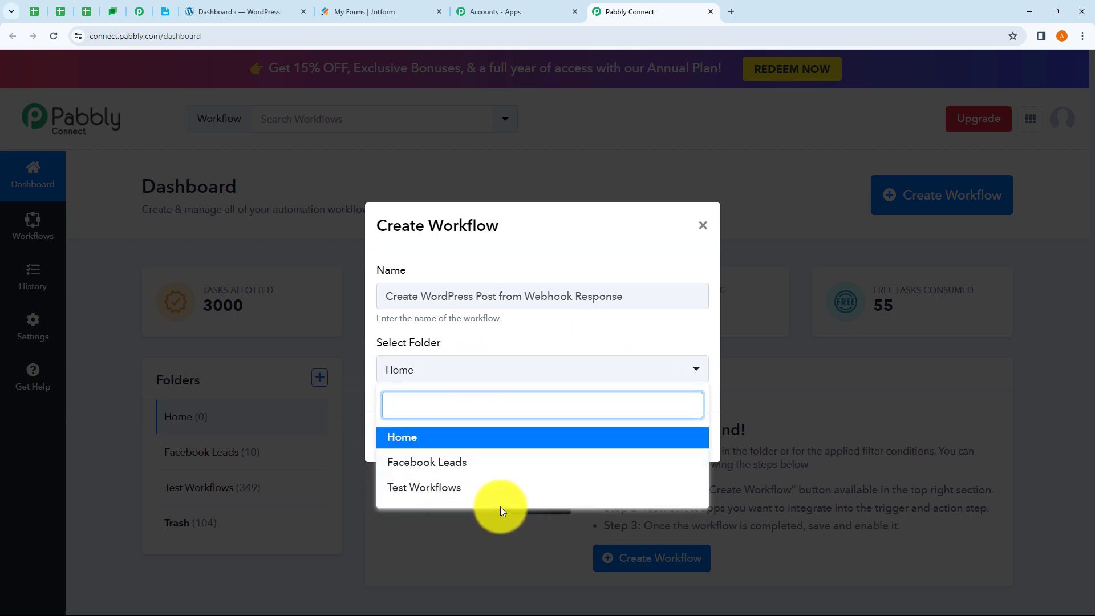
{"action": "left_click", "coordinate": [455, 494]}
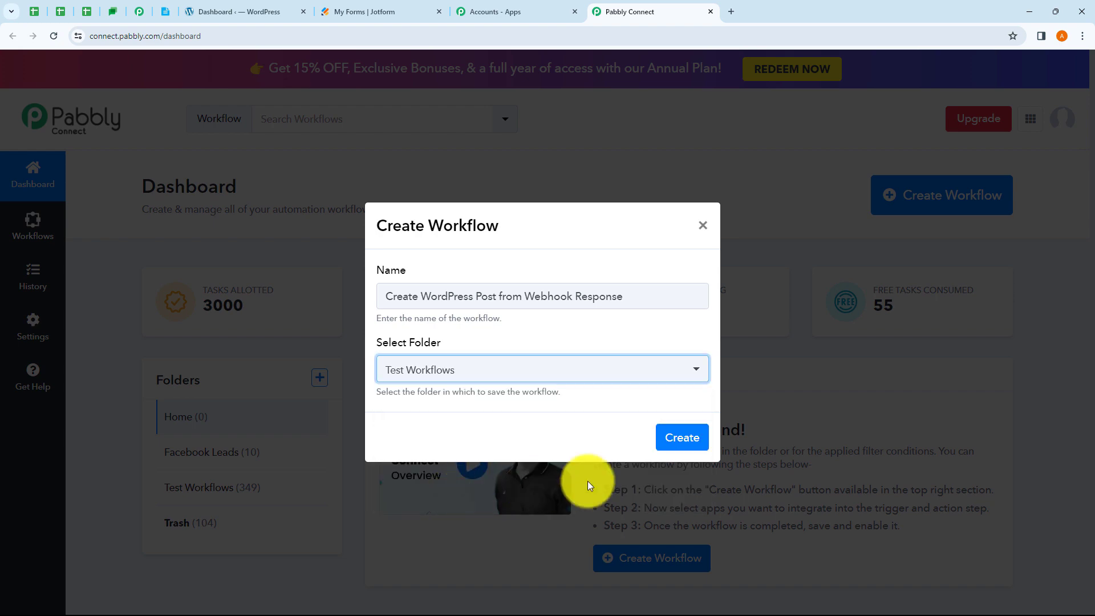
{"action": "left_click", "coordinate": [683, 439]}
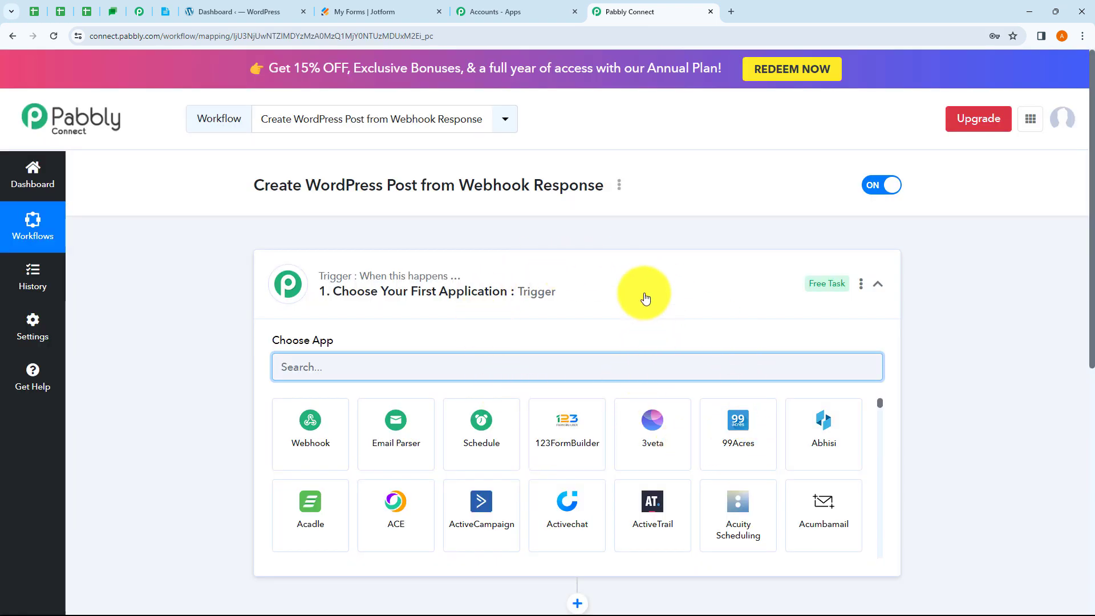
{"action": "left_click", "coordinate": [643, 299]}
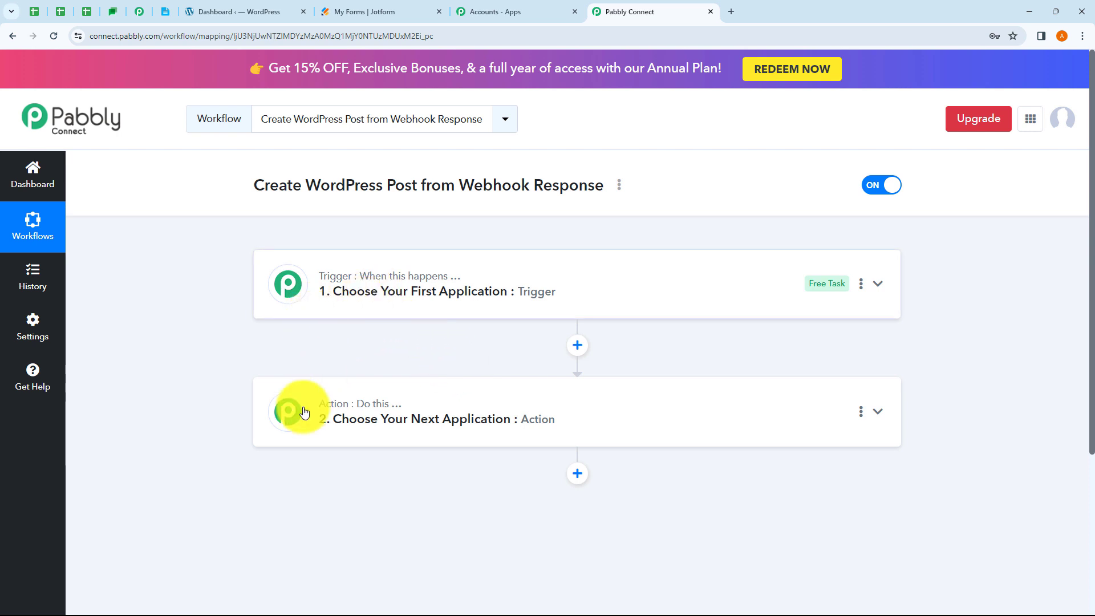
{"action": "mouse_move", "coordinate": [379, 279]}
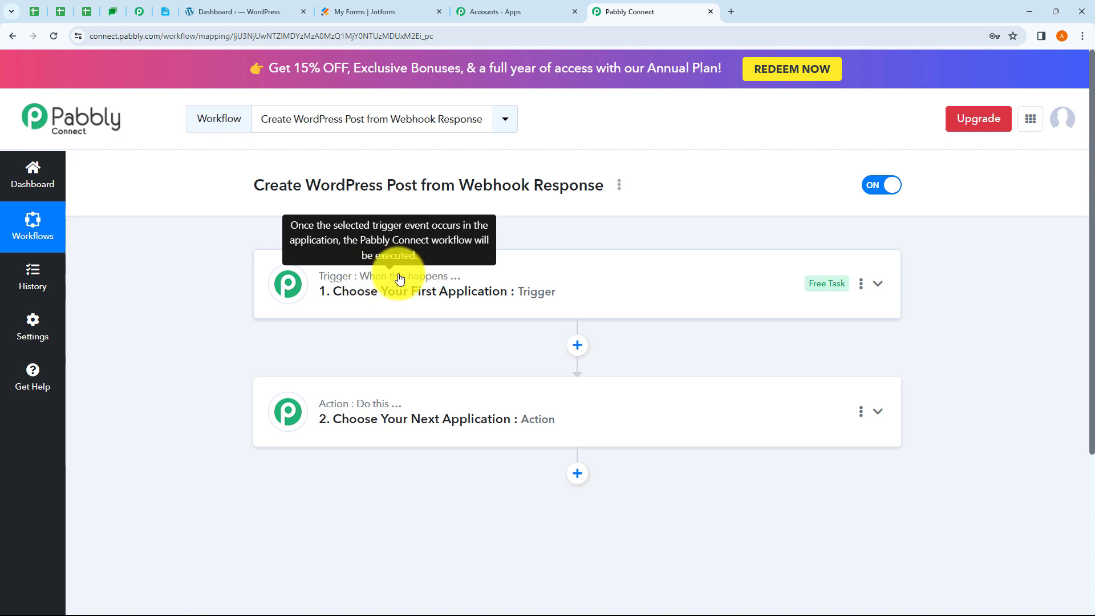
{"action": "mouse_move", "coordinate": [378, 409]}
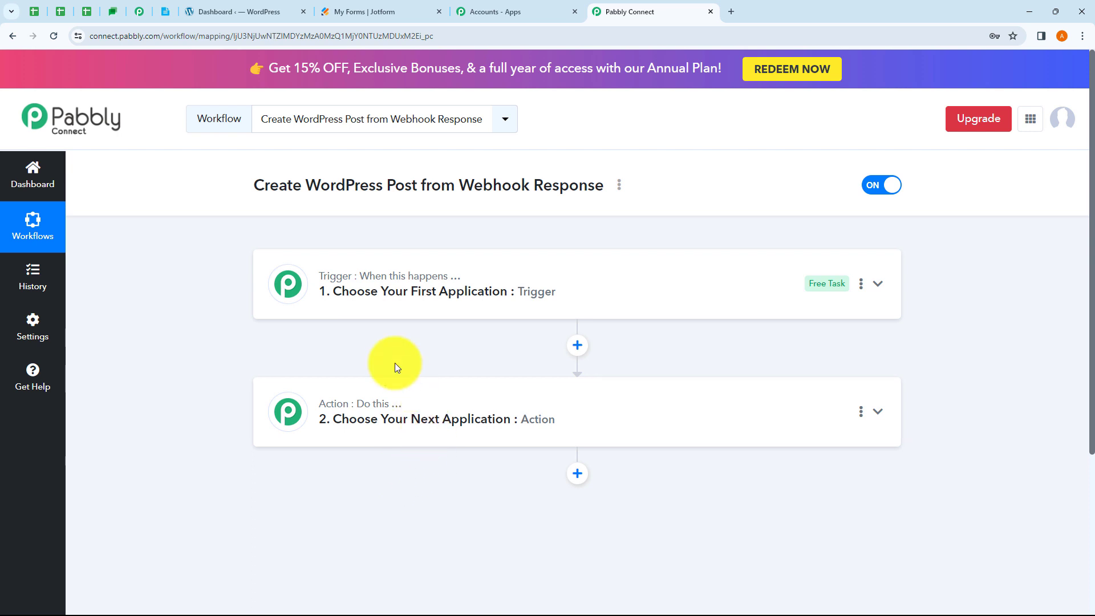
{"action": "left_click", "coordinate": [368, 308]}
{"action": "left_click", "coordinate": [368, 308]}
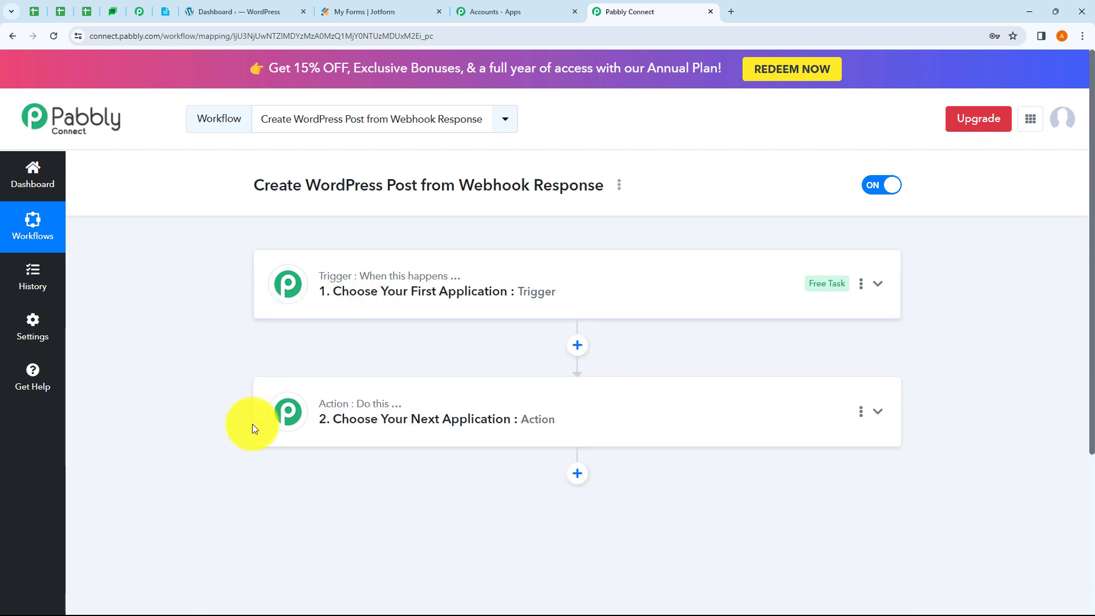
{"action": "left_click", "coordinate": [376, 440]}
{"action": "left_click", "coordinate": [375, 441]}
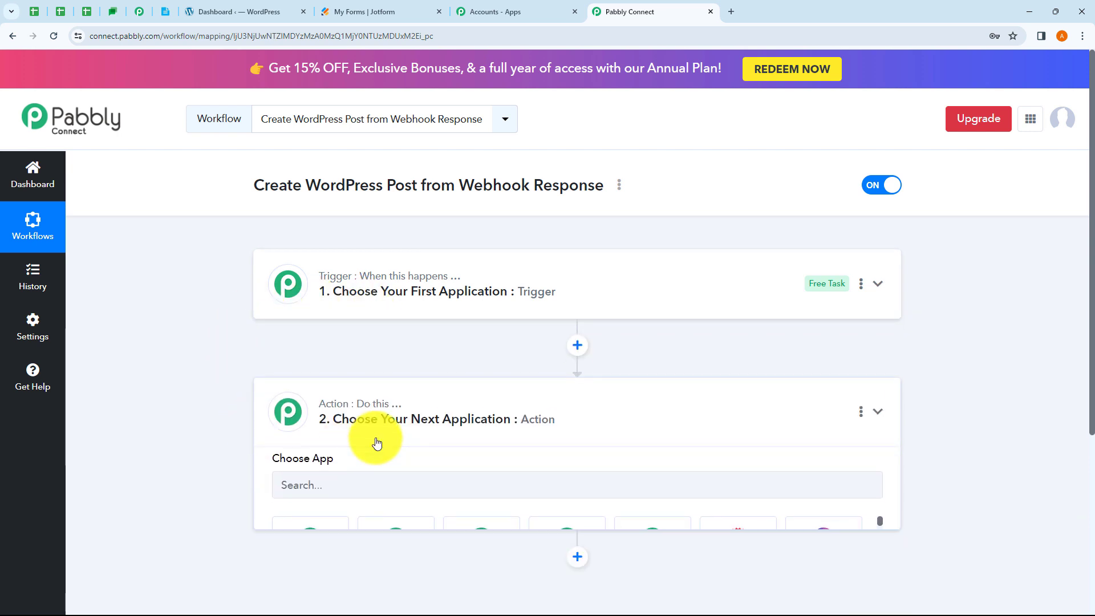
Step: Set the workflow's trigger application to Webhook and copy its webhook URL
{"action": "left_click", "coordinate": [334, 313]}
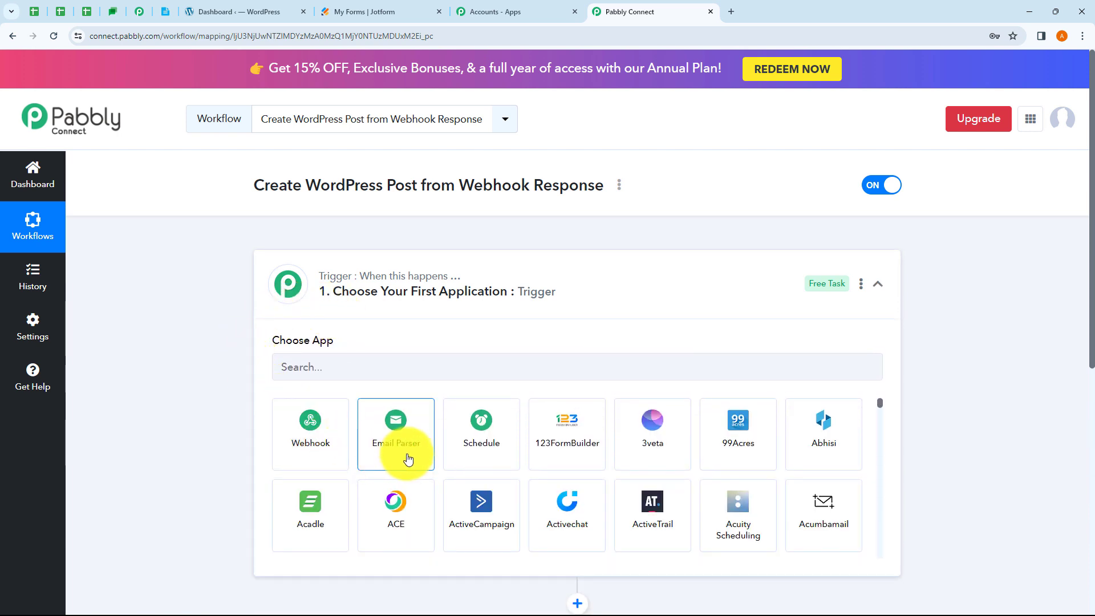
{"action": "left_click", "coordinate": [317, 422]}
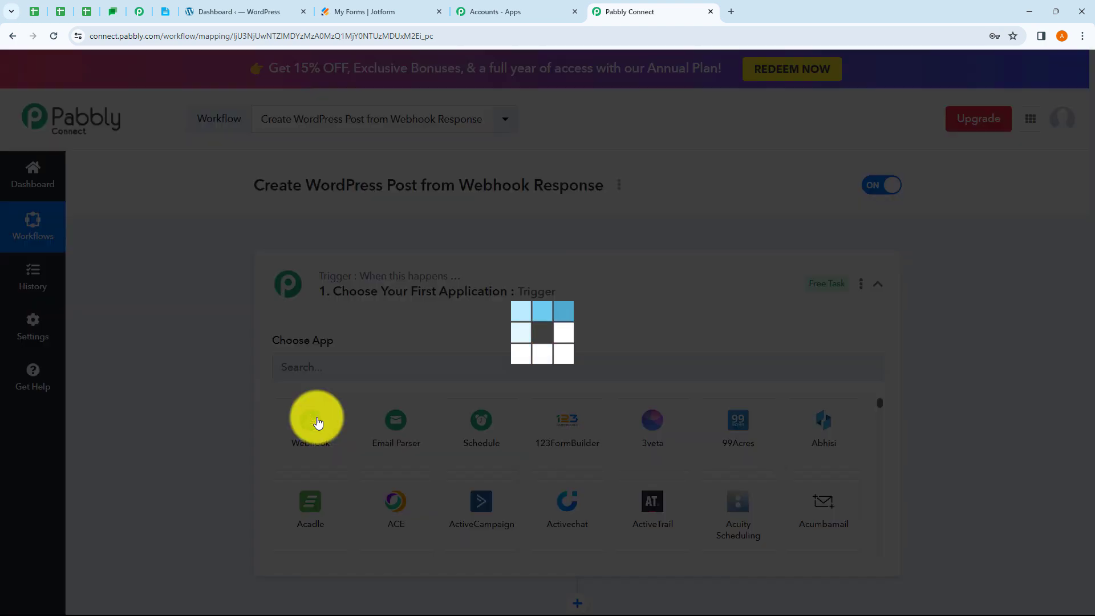
{"action": "scroll", "coordinate": [542, 366], "scroll_direction": "down", "scroll_amount": 3}
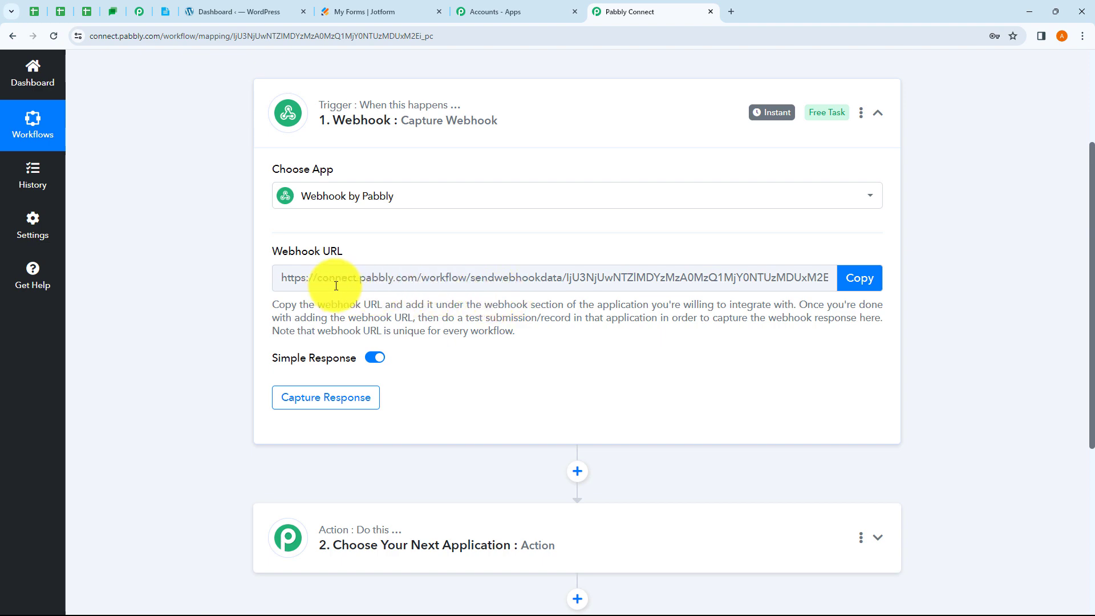
{"action": "left_click", "coordinate": [855, 279]}
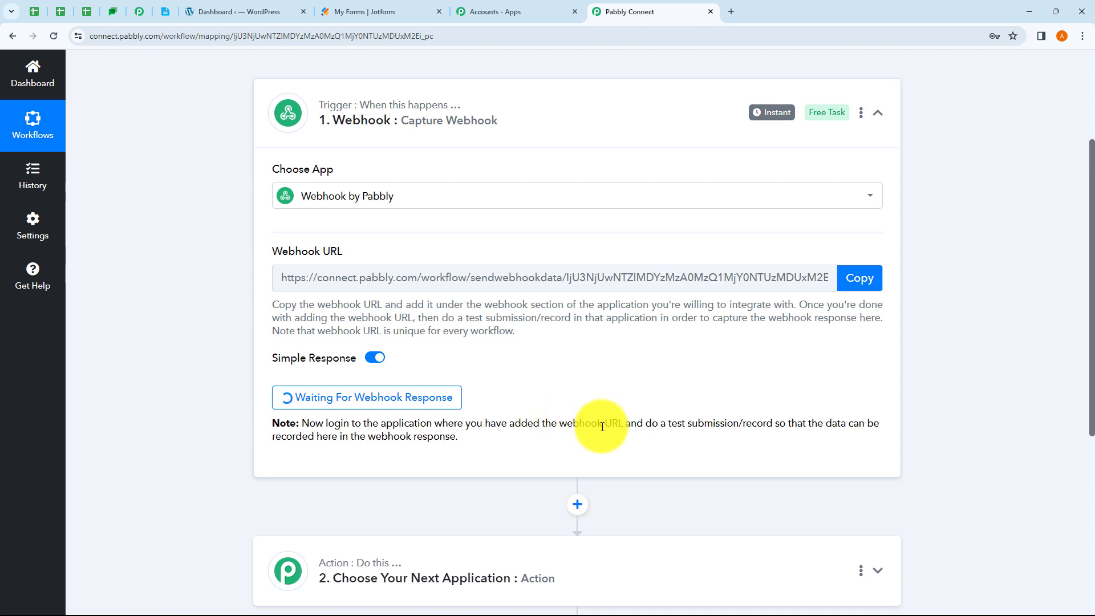
{"action": "left_click_drag", "start_coordinate": [545, 425], "coordinate": [680, 424]}
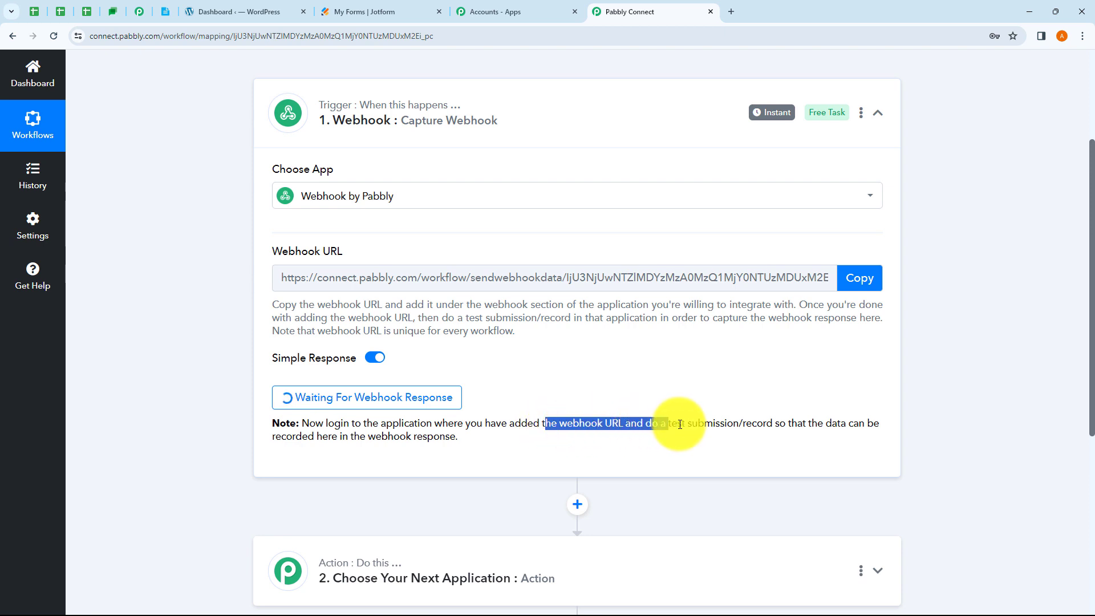
{"action": "left_click", "coordinate": [639, 444]}
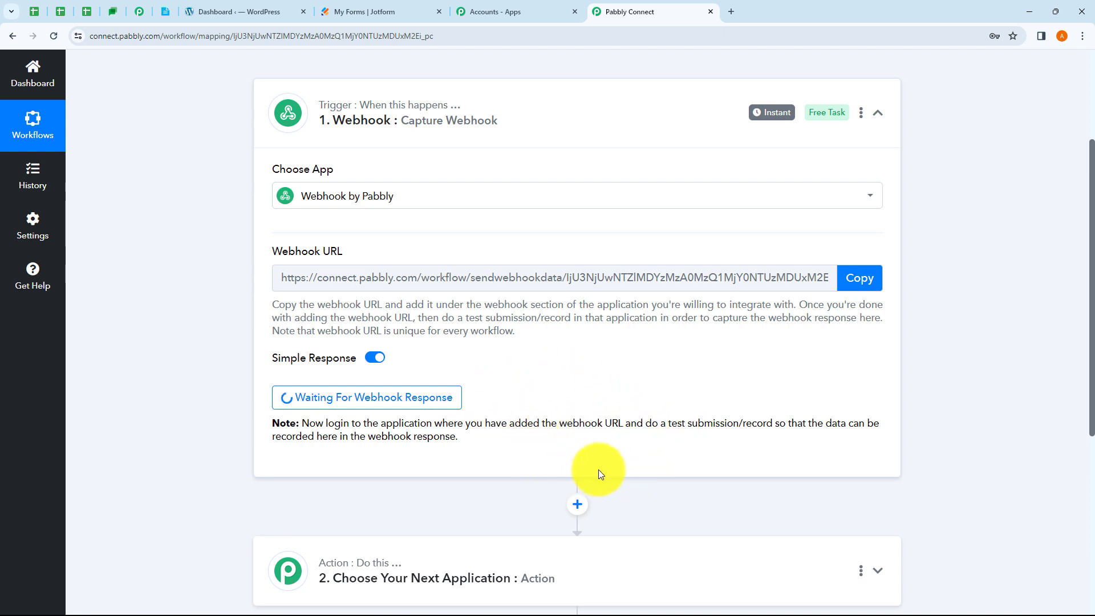
{"action": "left_click_drag", "start_coordinate": [666, 424], "coordinate": [732, 429]}
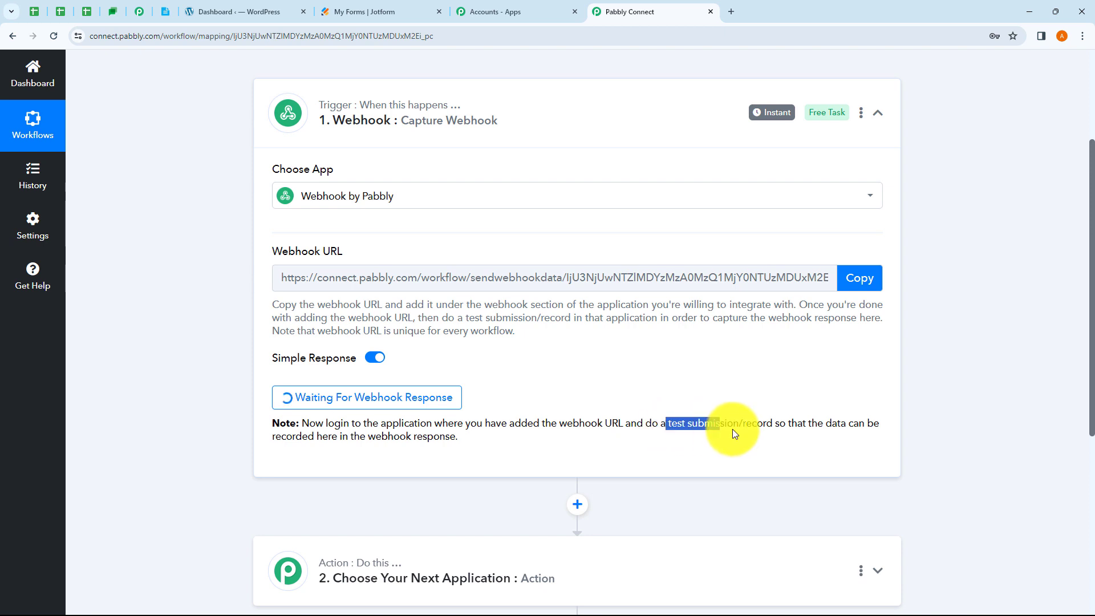
{"action": "left_click", "coordinate": [689, 444]}
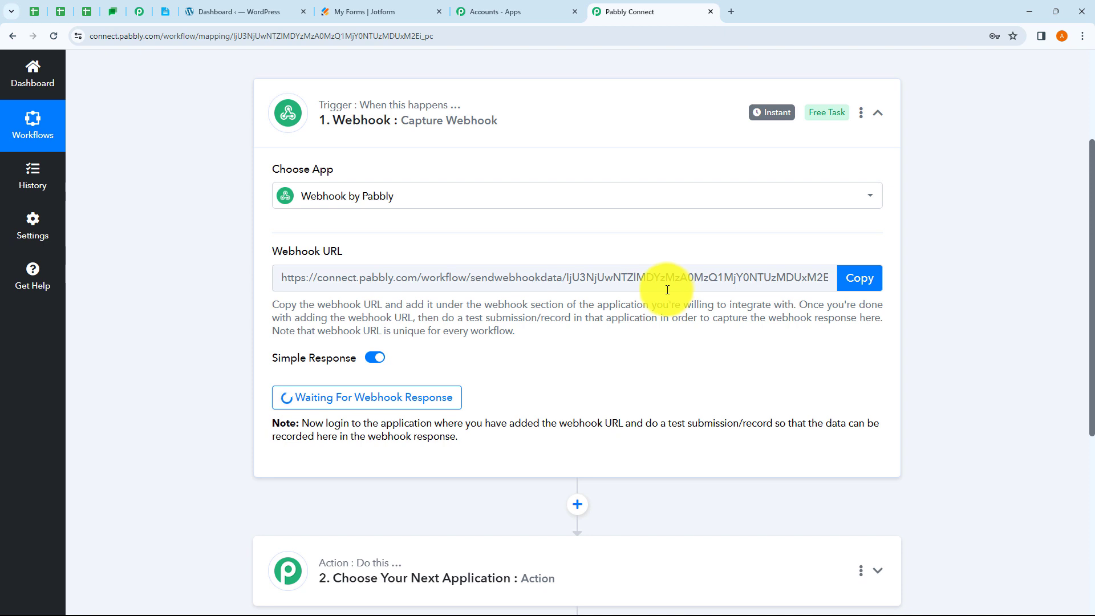
Step: Switch to Jotform's Article Creation Form and open the Webhooks integration in its settings
{"action": "left_click", "coordinate": [399, 8]}
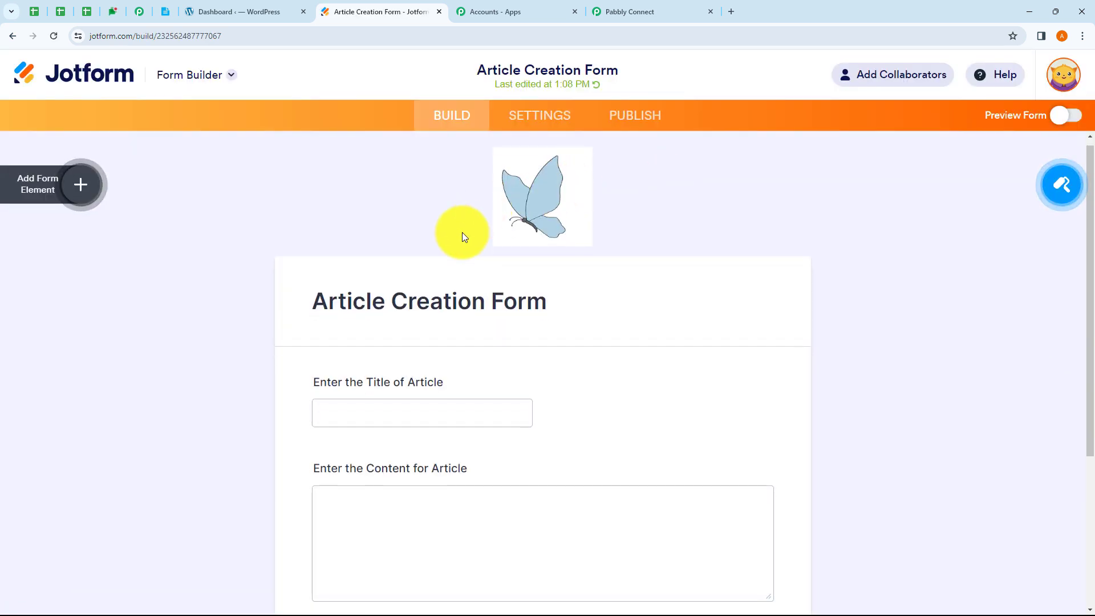
{"action": "scroll", "coordinate": [462, 231], "scroll_direction": "down", "scroll_amount": 3}
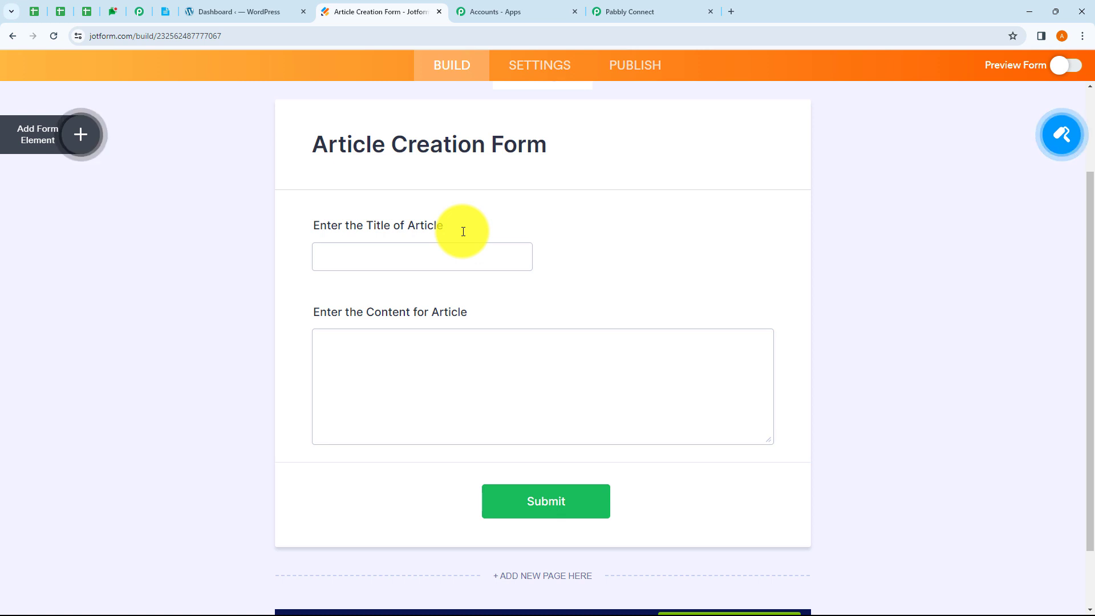
{"action": "left_click", "coordinate": [535, 80]}
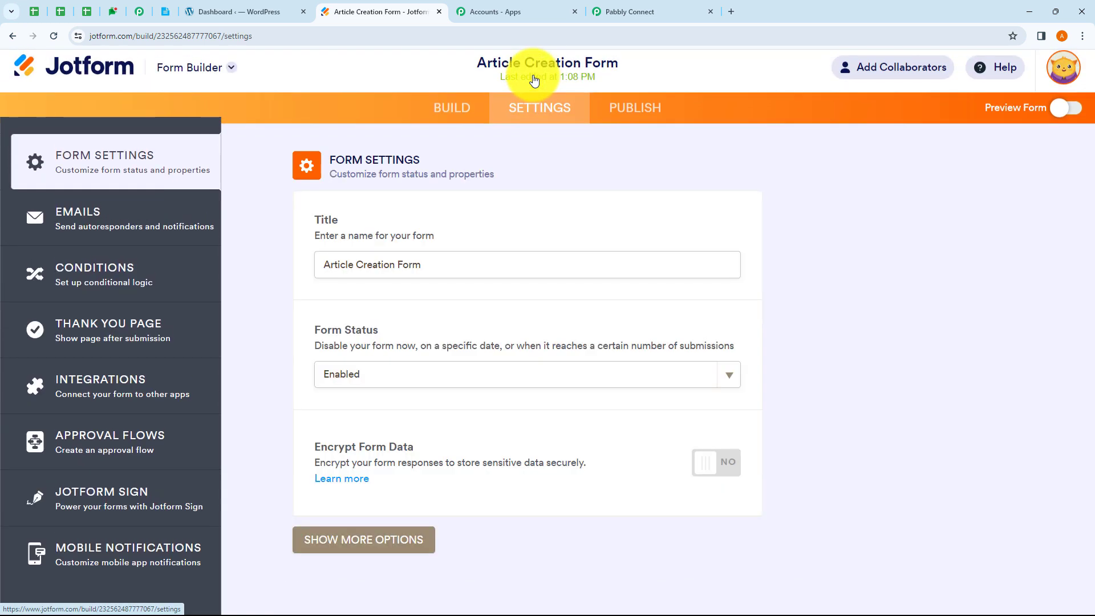
{"action": "left_click", "coordinate": [136, 402]}
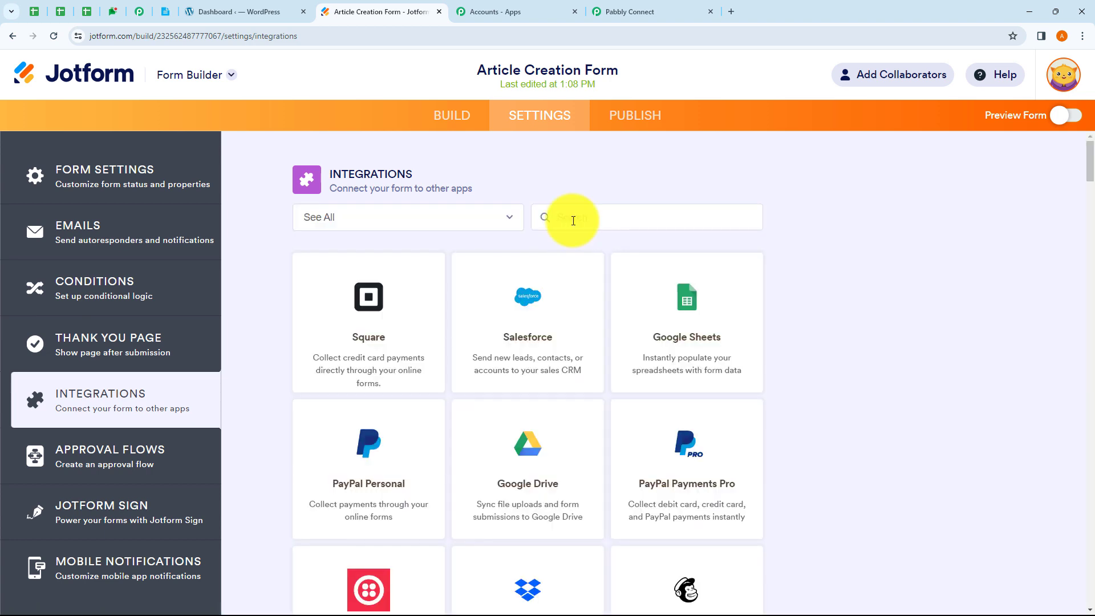
{"action": "left_click", "coordinate": [573, 221]}
{"action": "type", "text": "Webhooks"}
{"action": "left_click", "coordinate": [391, 333]}
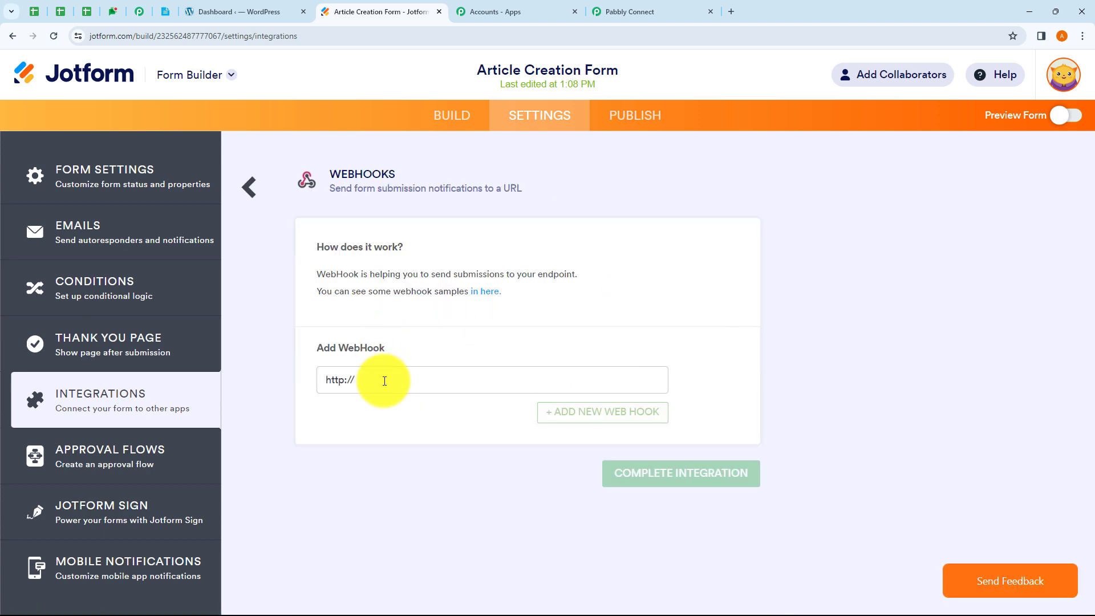
{"action": "left_click_drag", "start_coordinate": [385, 380], "coordinate": [309, 382]}
{"action": "key", "text": "BackSpace"}
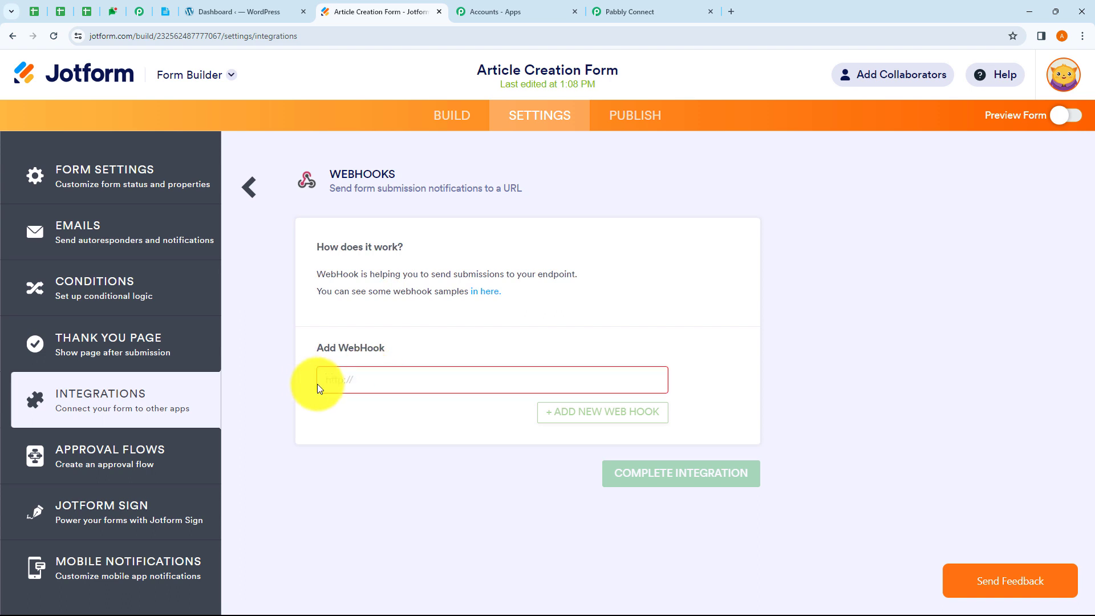
{"action": "left_click", "coordinate": [655, 11]}
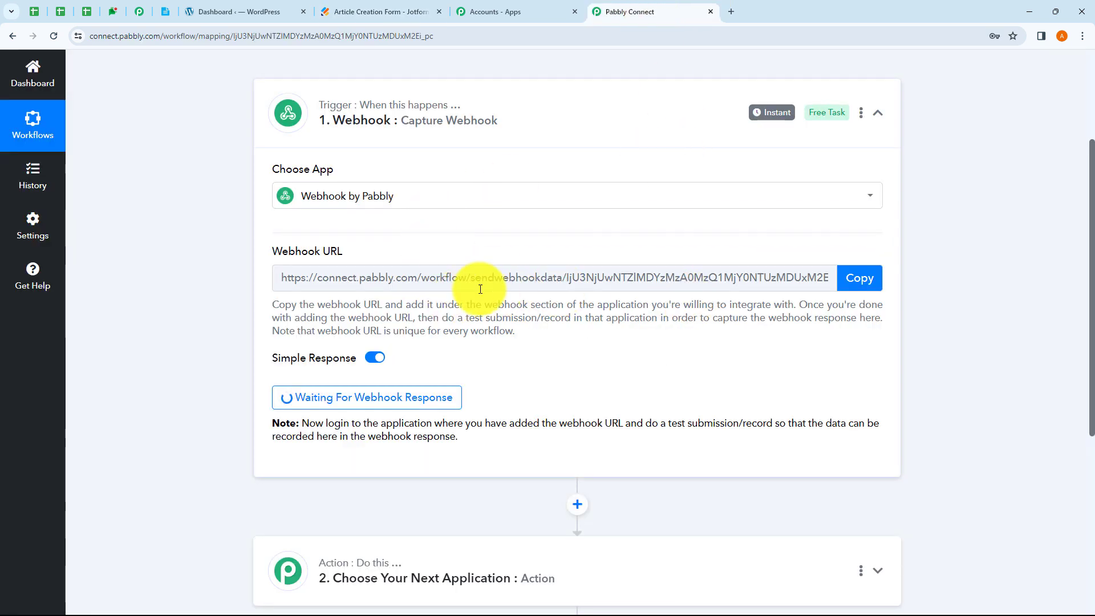
{"action": "left_click", "coordinate": [575, 12]}
{"action": "left_click", "coordinate": [379, 12]}
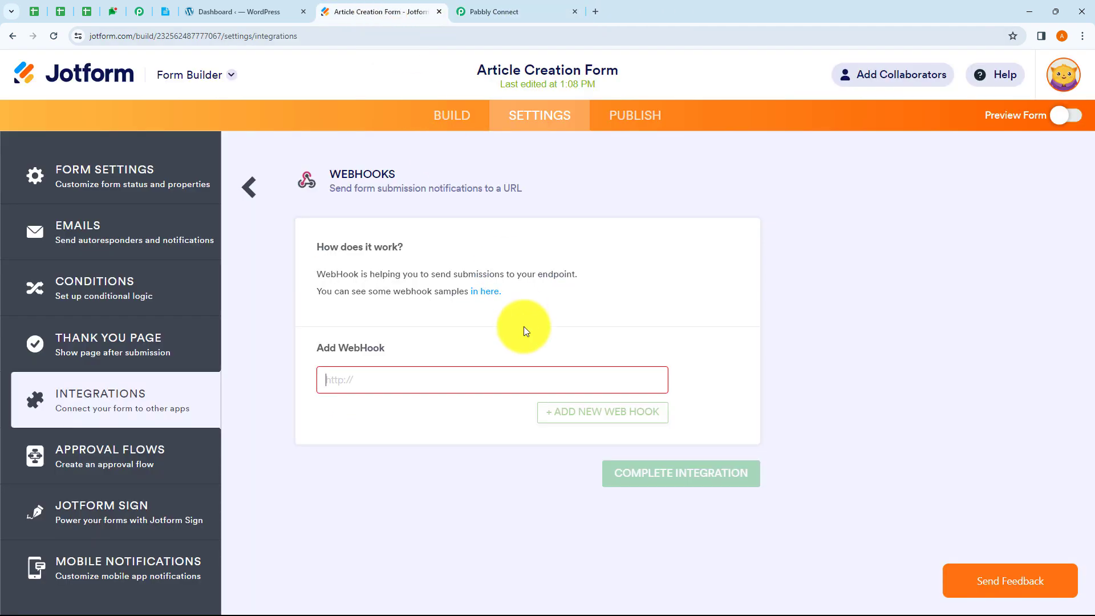
{"action": "key", "text": "ctrl+v"}
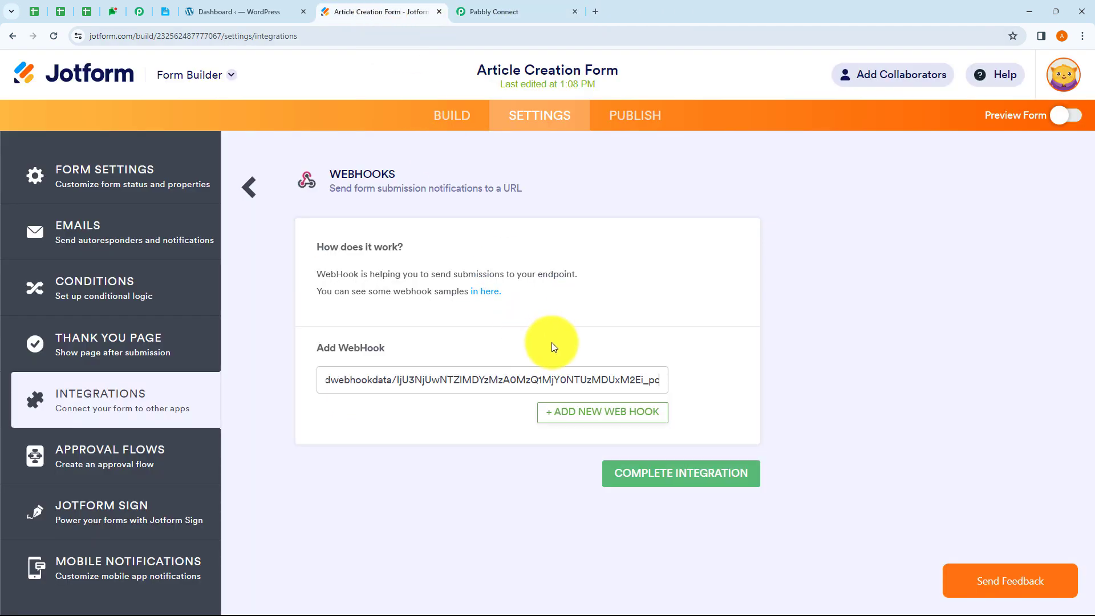
Step: Complete the form's WebHooks integration and check the webhook trigger's capture status in Pabbly Connect
{"action": "left_click", "coordinate": [674, 488]}
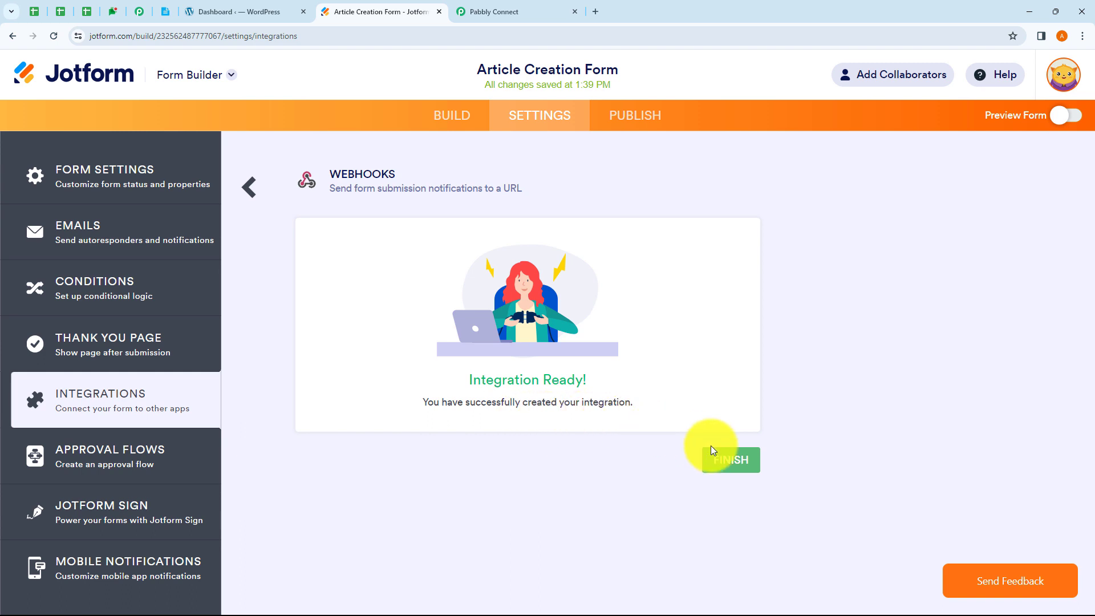
{"action": "left_click", "coordinate": [727, 459]}
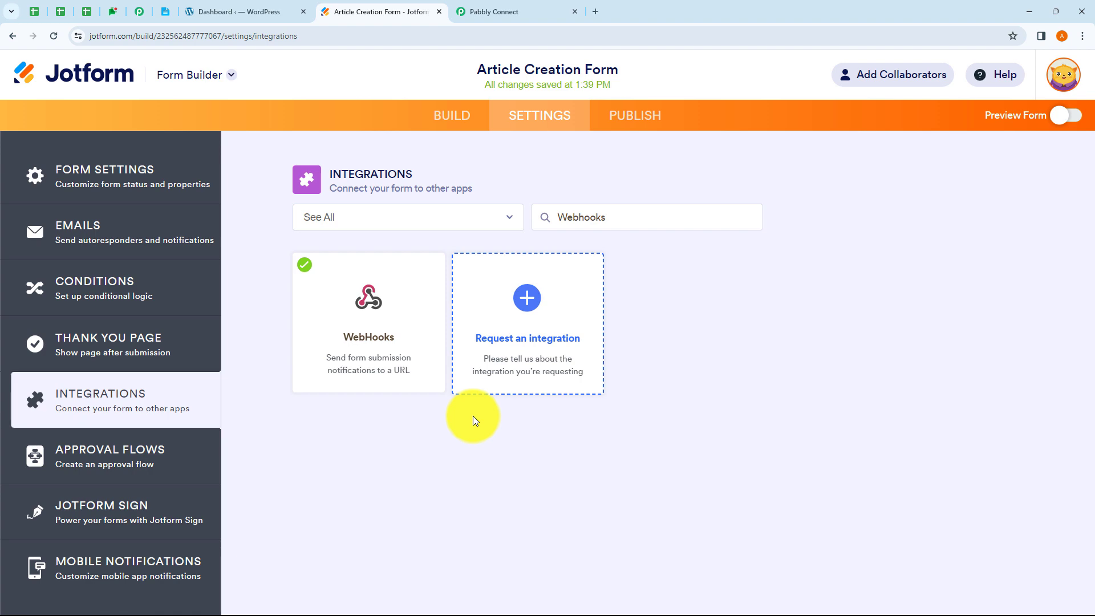
{"action": "left_click", "coordinate": [509, 13]}
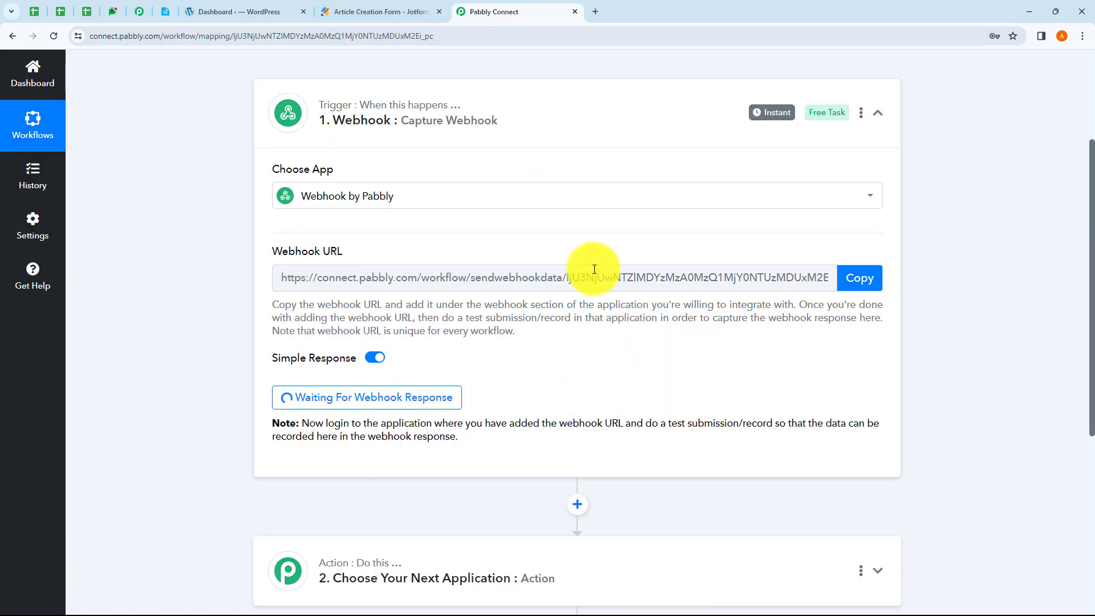
{"action": "left_click_drag", "start_coordinate": [667, 422], "coordinate": [758, 426]}
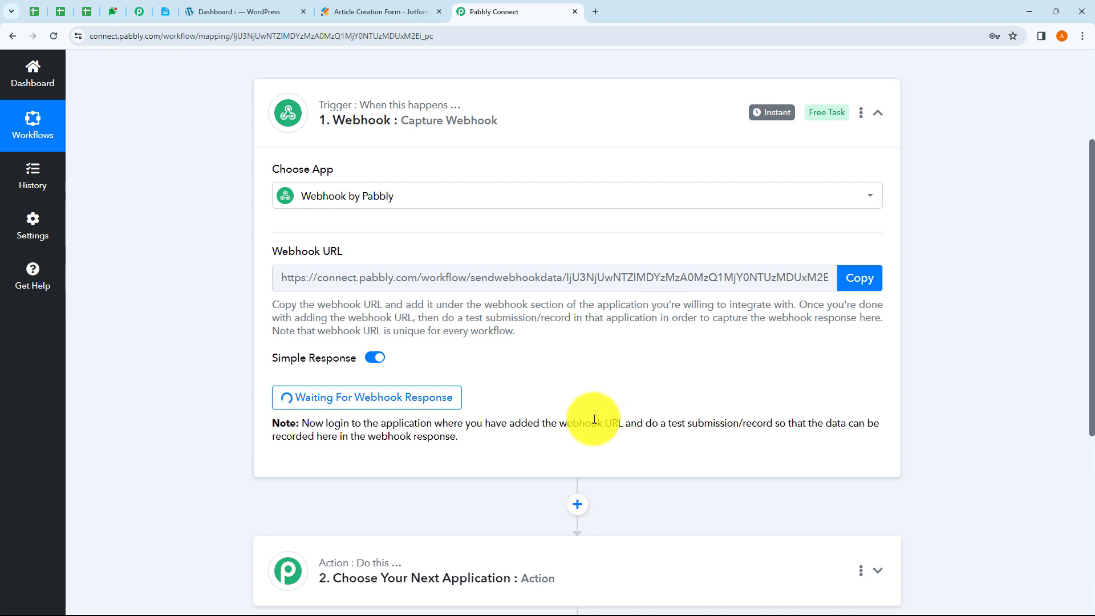
Step: Open the published Article Creation Form from Jotform in a new tab for a test submission
{"action": "left_click", "coordinate": [358, 13]}
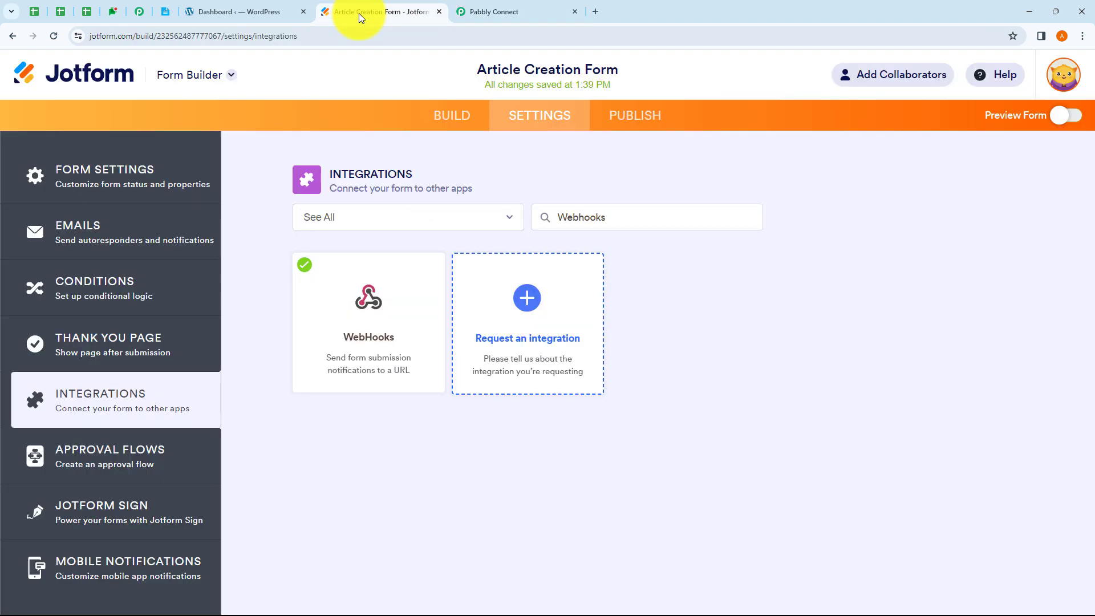
{"action": "left_click", "coordinate": [625, 123]}
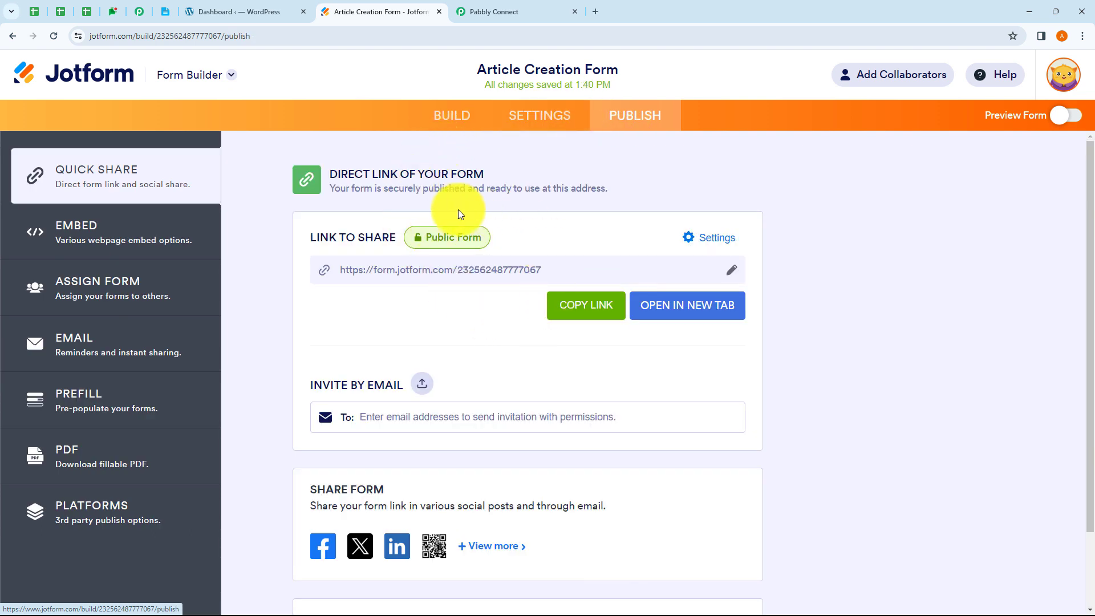
{"action": "left_click", "coordinate": [691, 311]}
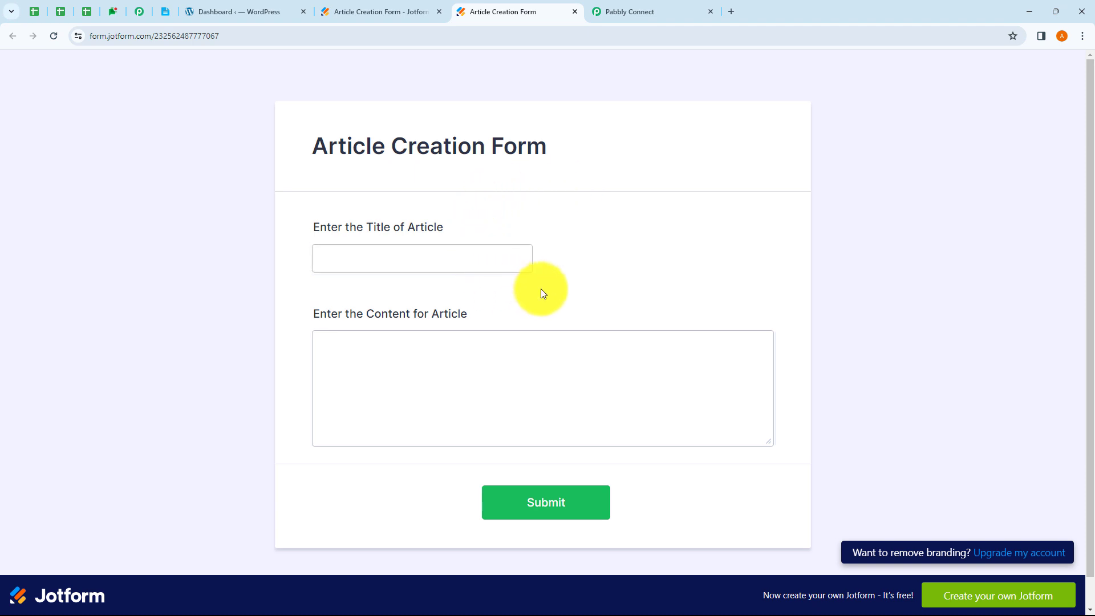
{"action": "left_click", "coordinate": [617, 16]}
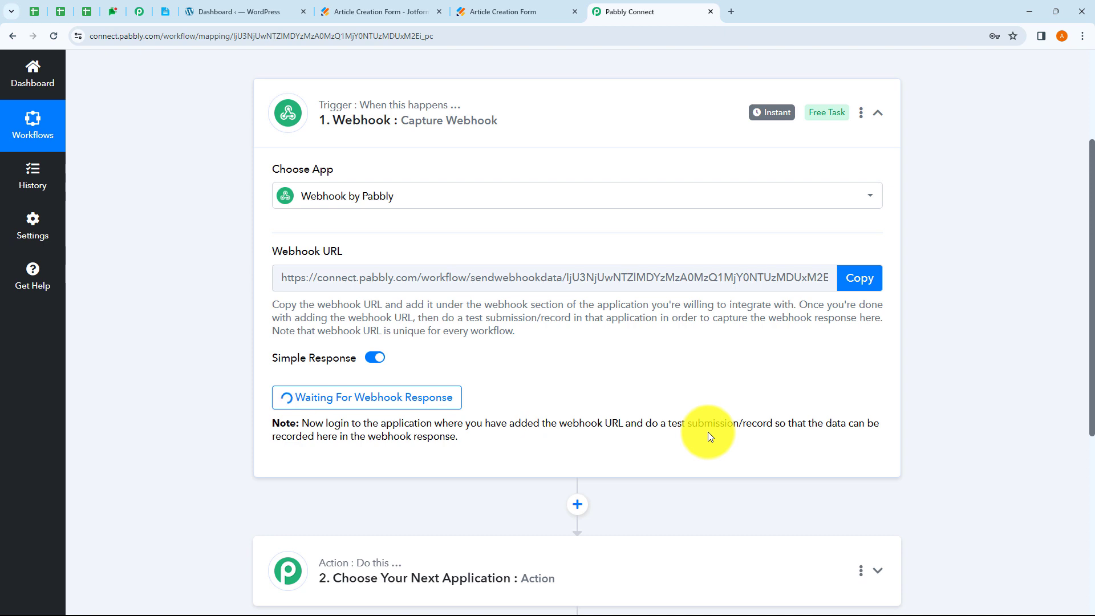
{"action": "left_click", "coordinate": [501, 16]}
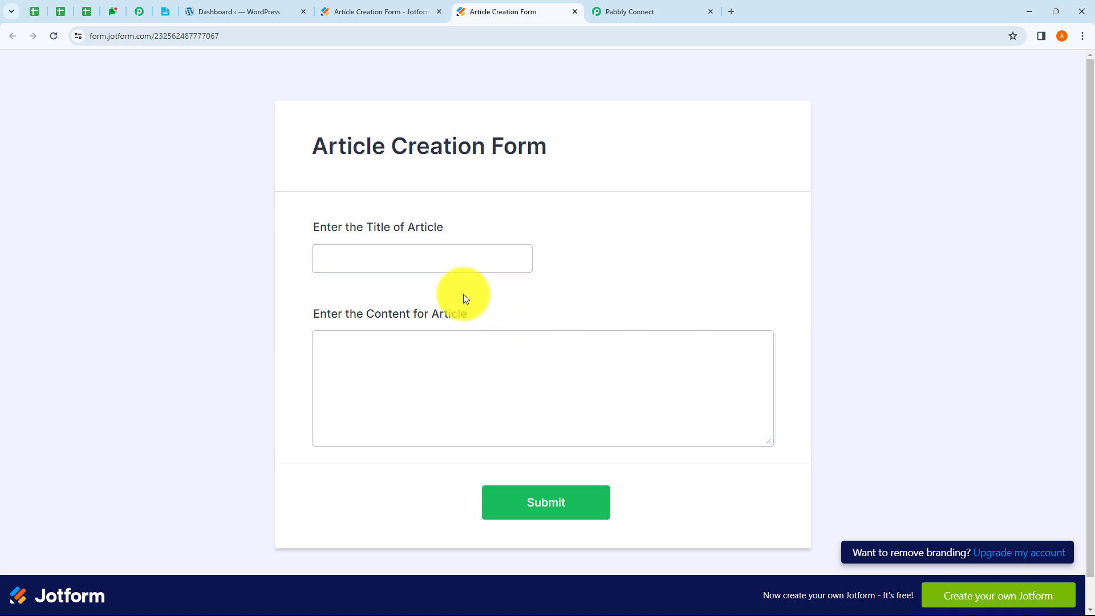
Step: Copy the title "A Beautiful Workspace Can Make Your Job More Joyful" from Online Notepad into the form's article title field
{"action": "left_click", "coordinate": [171, 17]}
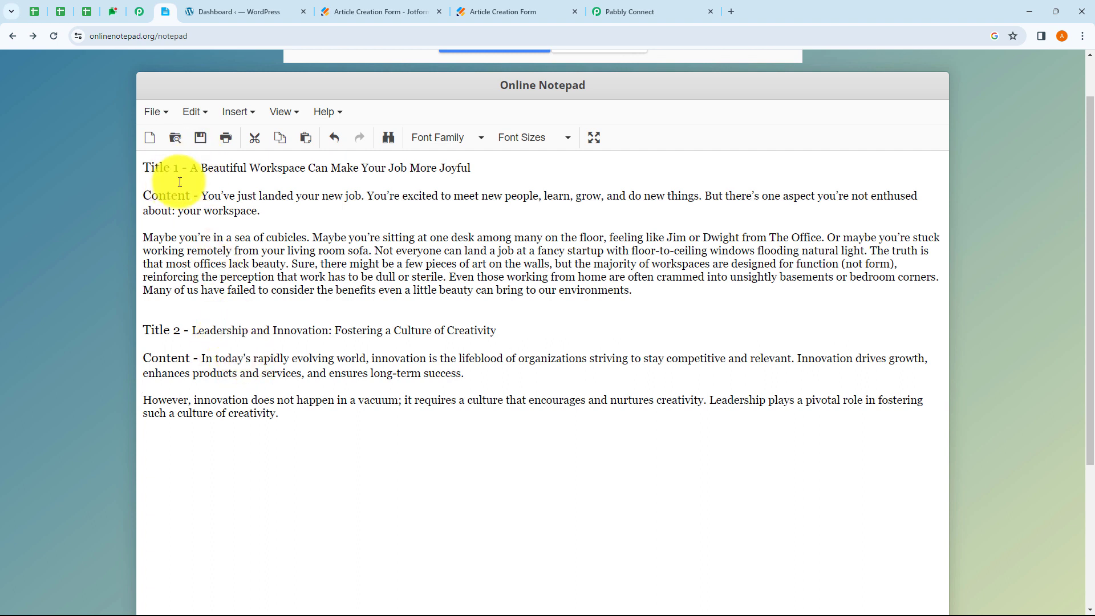
{"action": "left_click_drag", "start_coordinate": [193, 171], "coordinate": [403, 190]}
{"action": "left_click", "coordinate": [403, 189]}
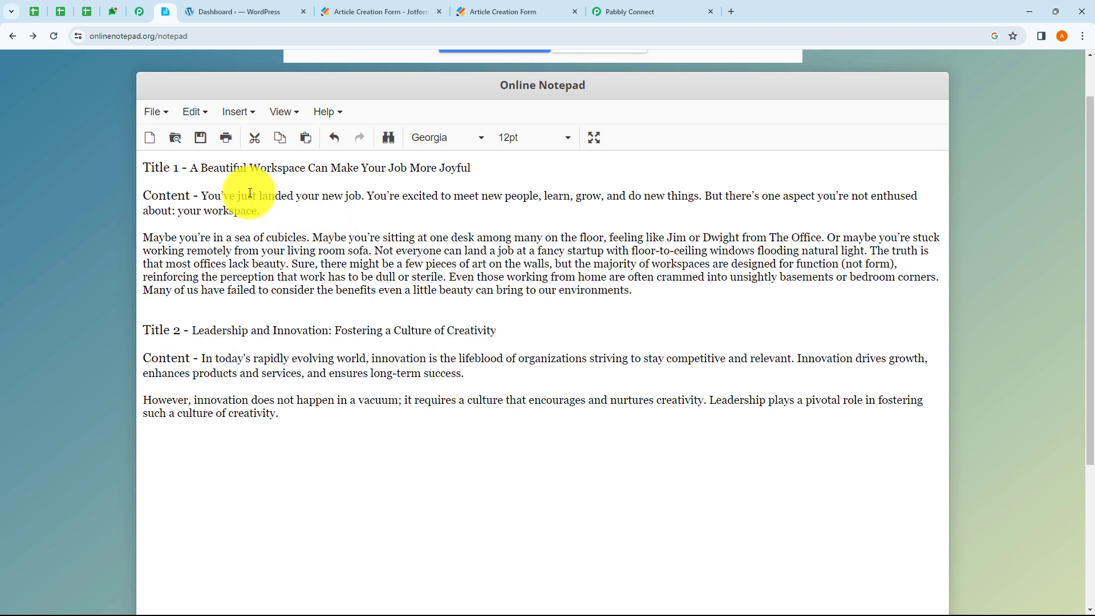
{"action": "left_click_drag", "start_coordinate": [191, 168], "coordinate": [491, 186]}
{"action": "key", "text": "ctrl+c"}
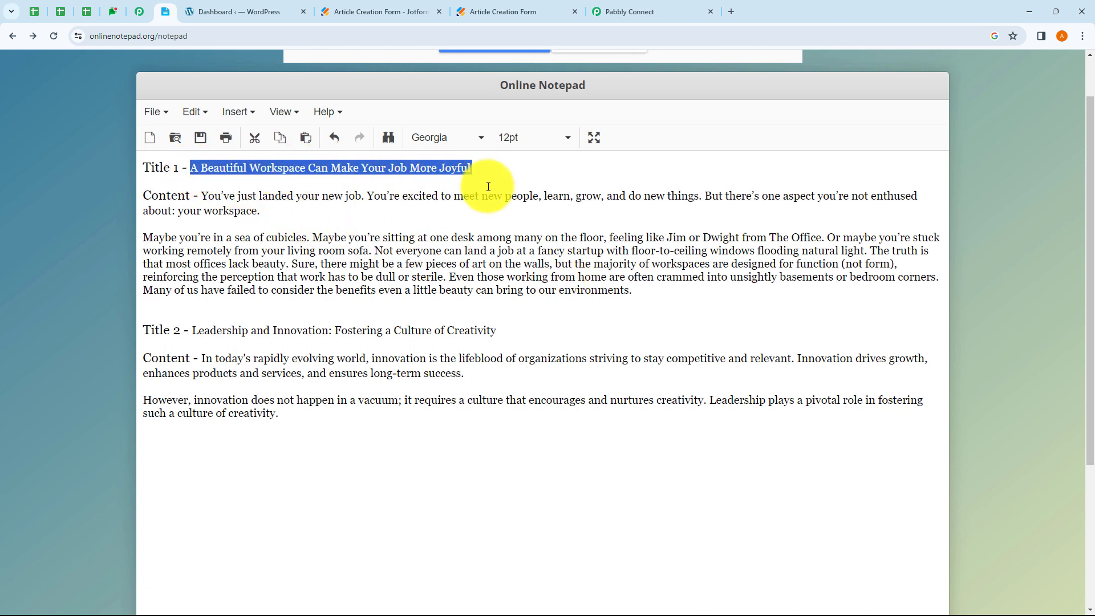
{"action": "left_click", "coordinate": [471, 16]}
{"action": "left_click", "coordinate": [416, 262]}
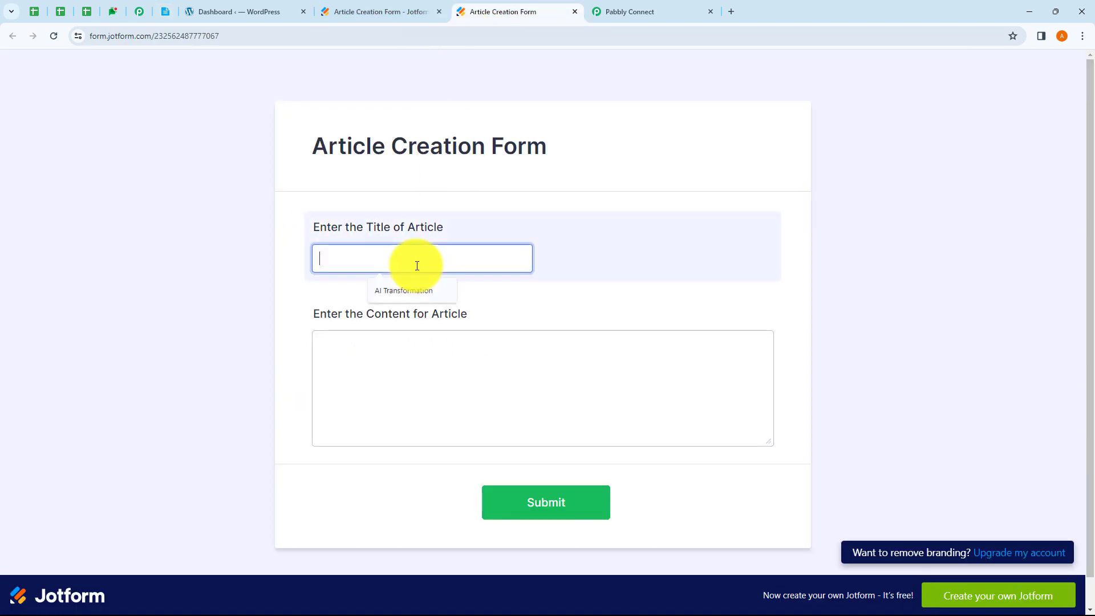
{"action": "key", "text": "ctrl+v"}
Step: Copy the content for Title 1 from Online Notepad into the form's article content field and submit the form
{"action": "left_click", "coordinate": [357, 340]}
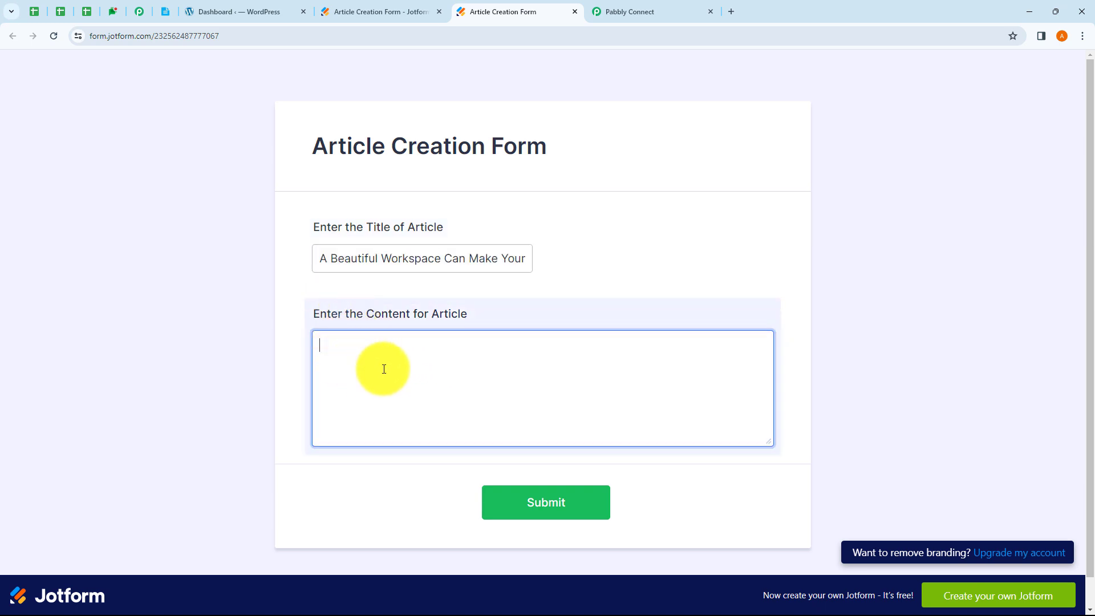
{"action": "left_click", "coordinate": [165, 12]}
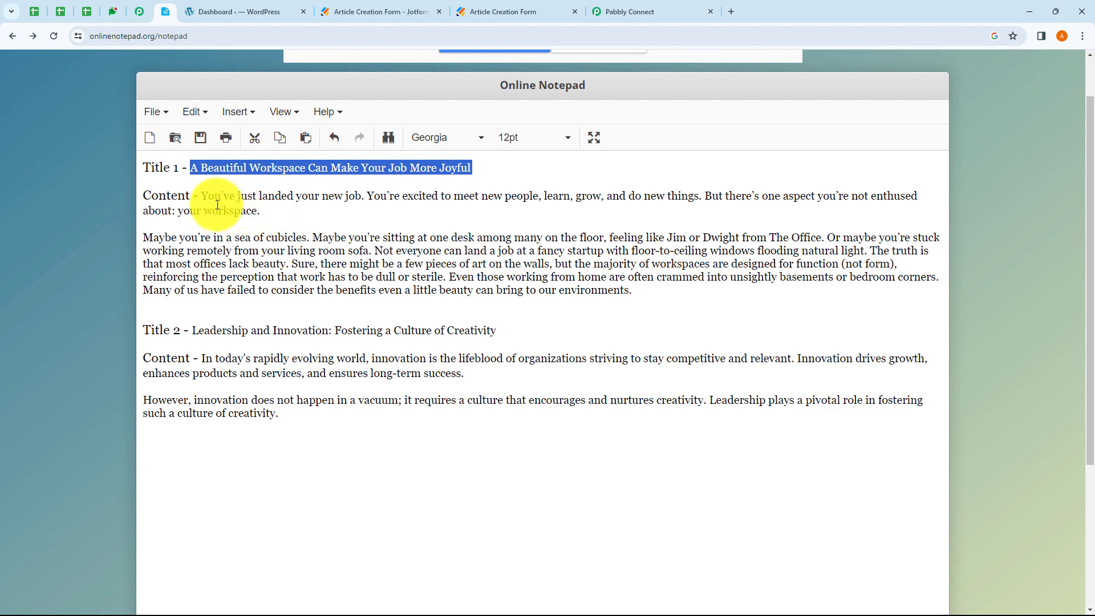
{"action": "left_click_drag", "start_coordinate": [201, 196], "coordinate": [495, 297]}
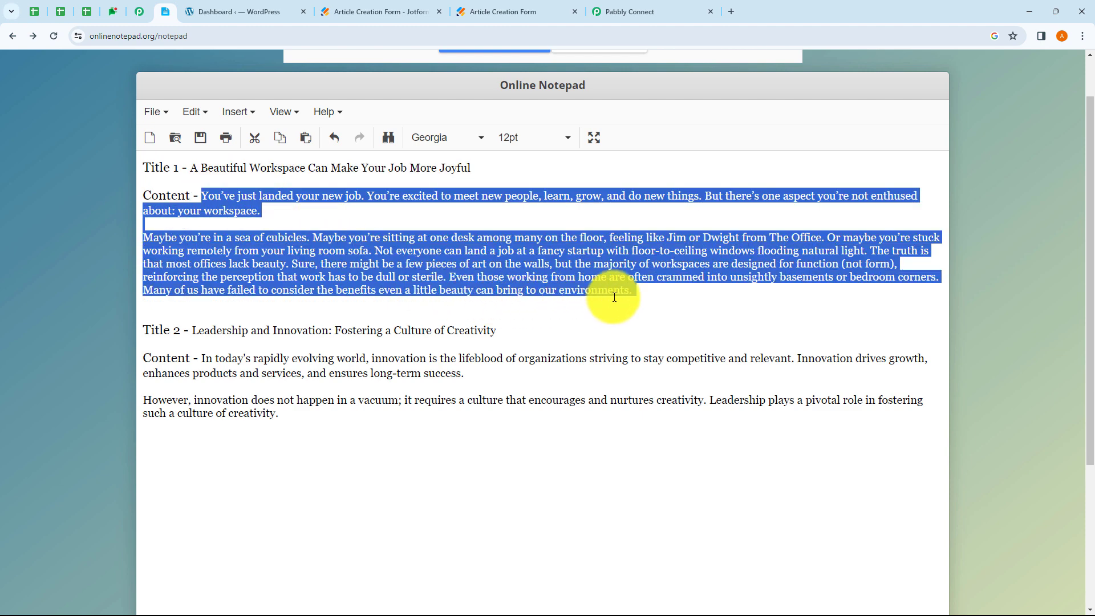
{"action": "left_click", "coordinate": [492, 21]}
{"action": "key", "text": "ctrl+v"}
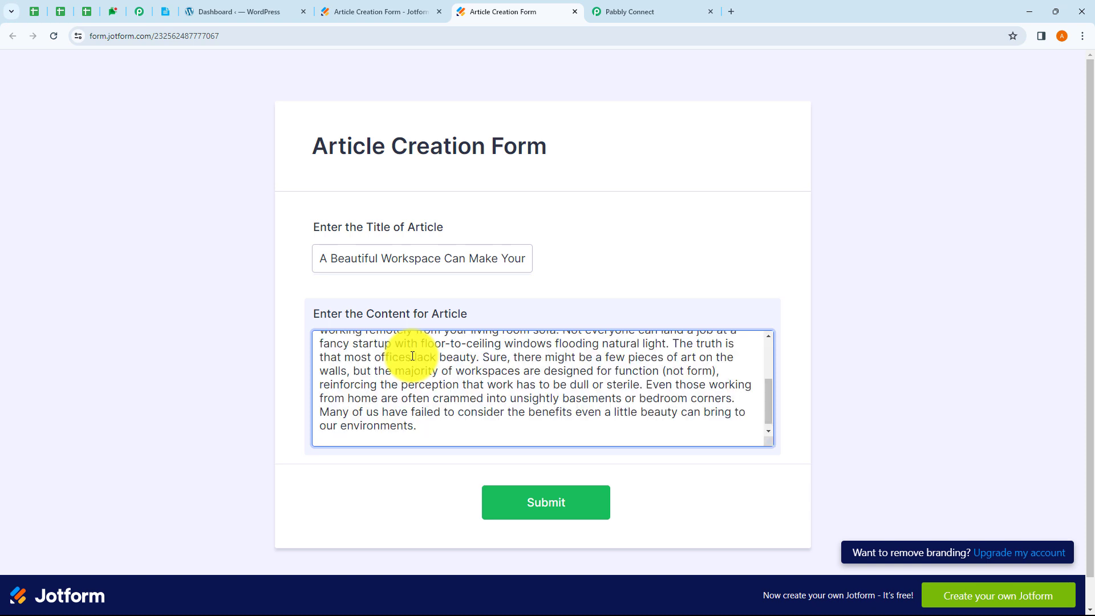
{"action": "left_click", "coordinate": [545, 506]}
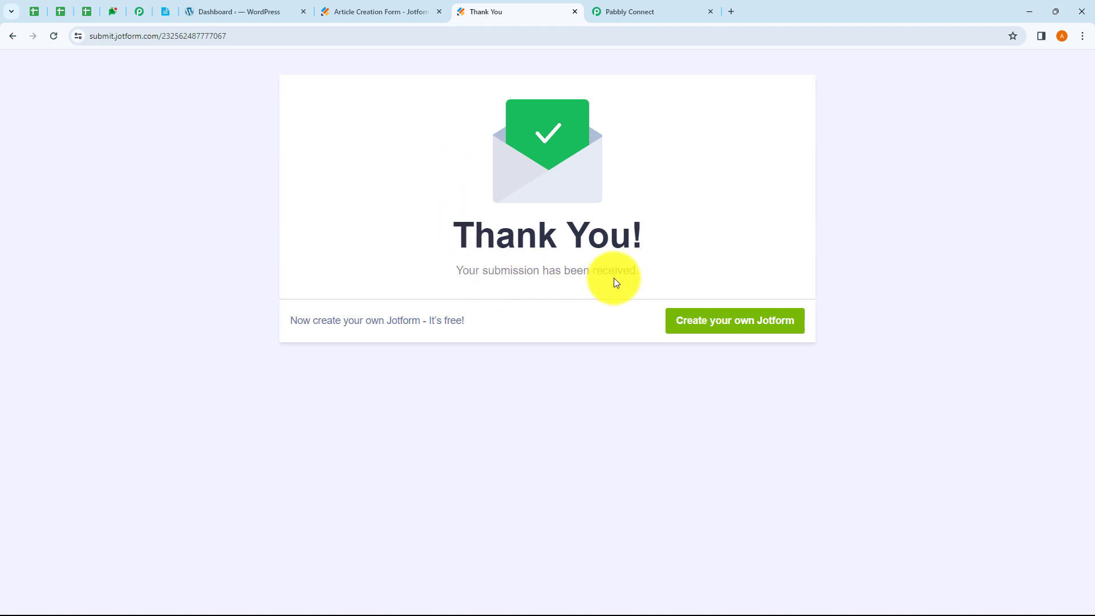
Step: Switch to Pabbly Connect and examine the captured webhook response, including the FormTitle and SubmissionID fields
{"action": "left_click", "coordinate": [642, 14]}
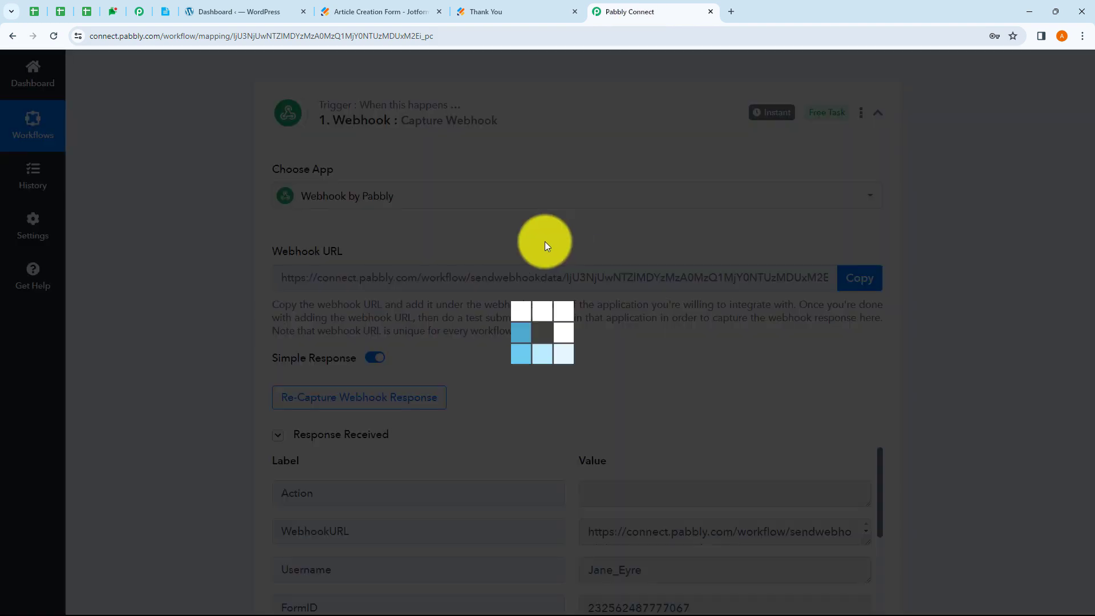
{"action": "scroll", "coordinate": [636, 273], "scroll_direction": "down", "scroll_amount": 4}
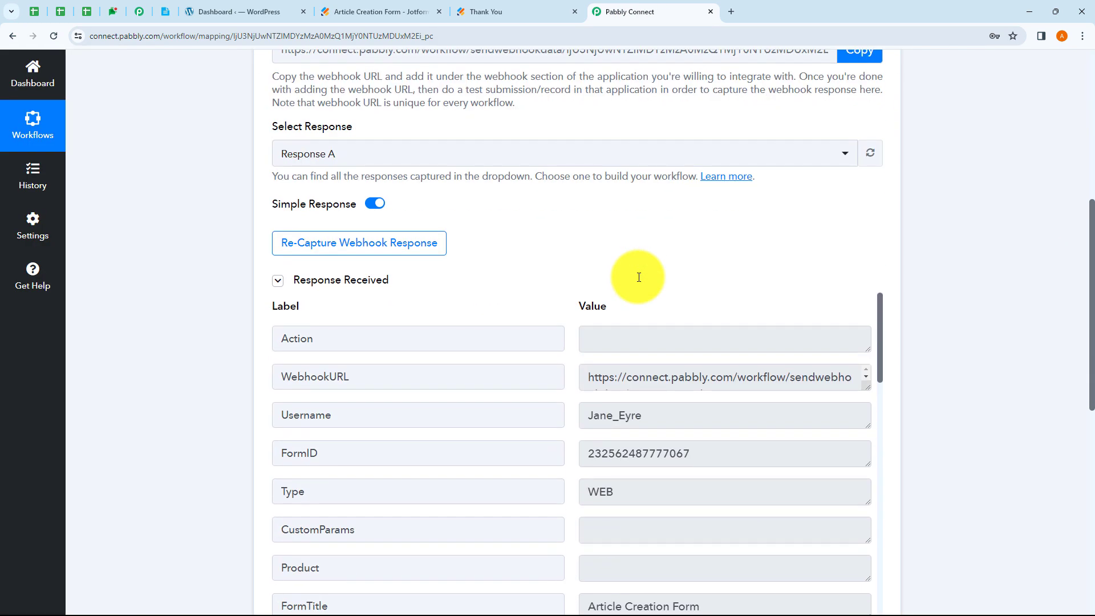
{"action": "scroll", "coordinate": [665, 262], "scroll_direction": "down", "scroll_amount": 2}
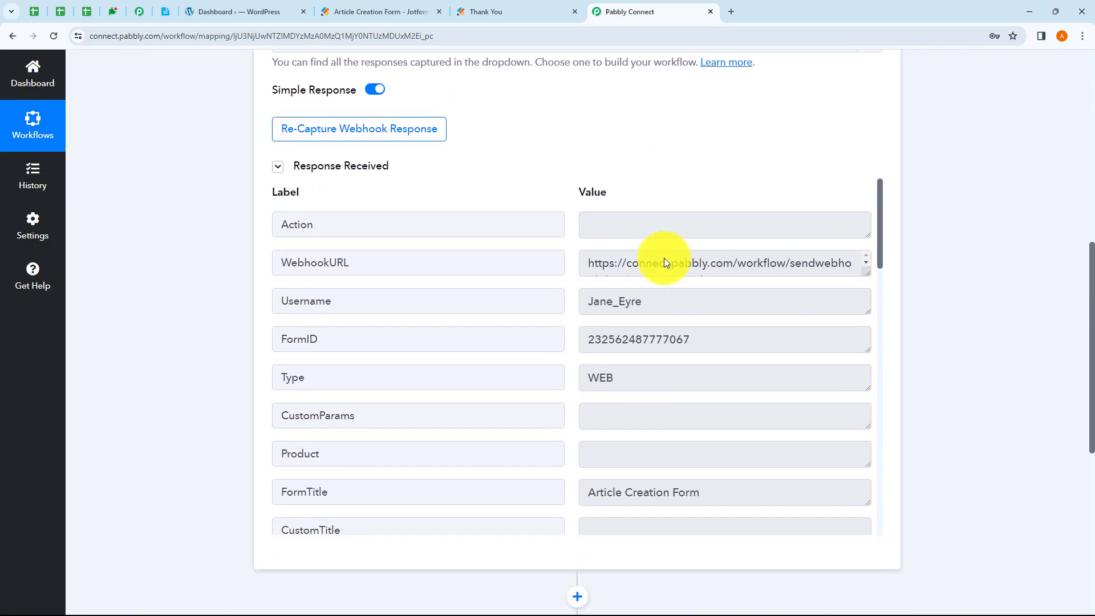
{"action": "scroll", "coordinate": [480, 140], "scroll_direction": "up", "scroll_amount": 3}
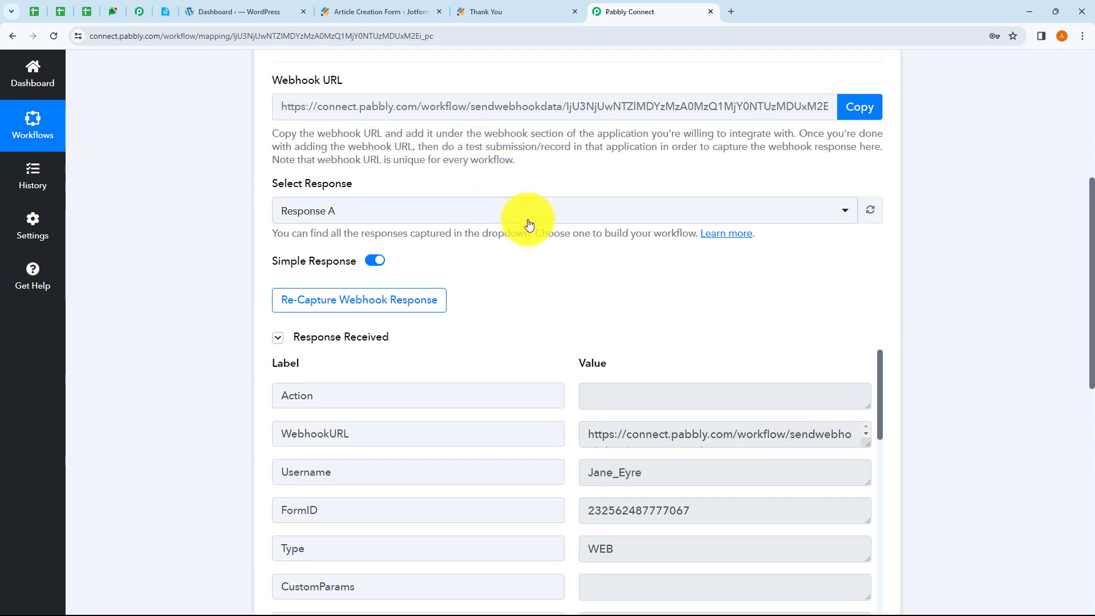
{"action": "scroll", "coordinate": [571, 275], "scroll_direction": "down", "scroll_amount": 2}
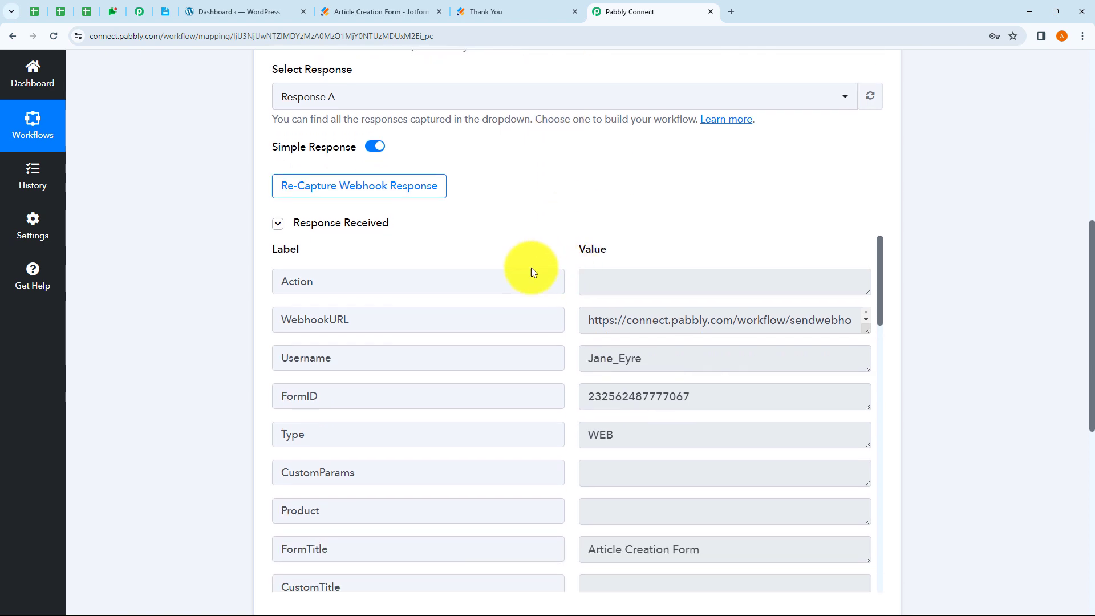
{"action": "scroll", "coordinate": [505, 188], "scroll_direction": "up", "scroll_amount": 2}
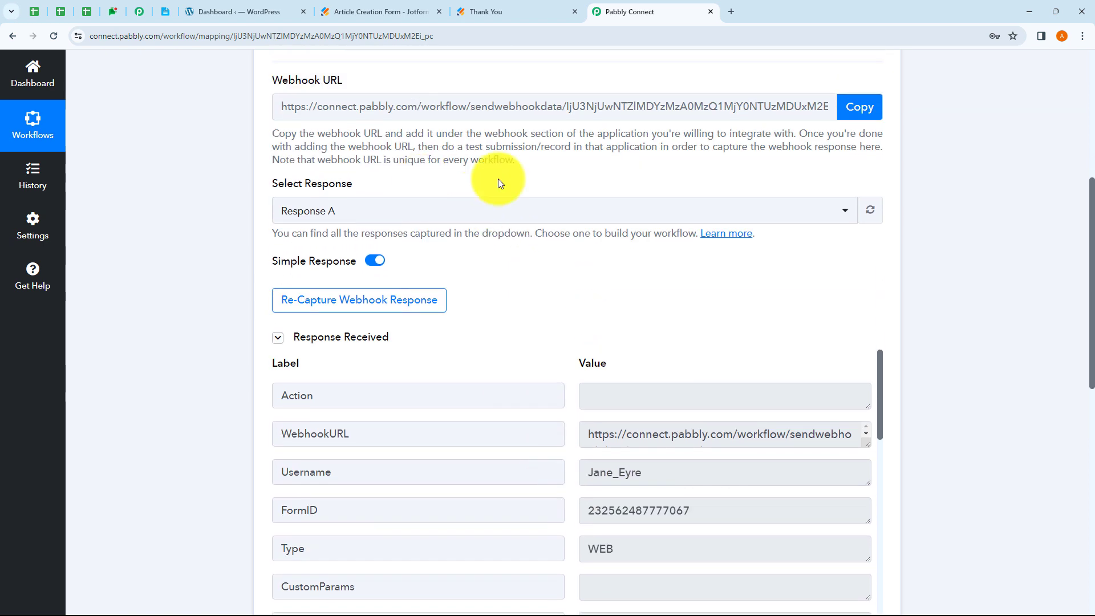
{"action": "scroll", "coordinate": [595, 327], "scroll_direction": "down", "scroll_amount": 3}
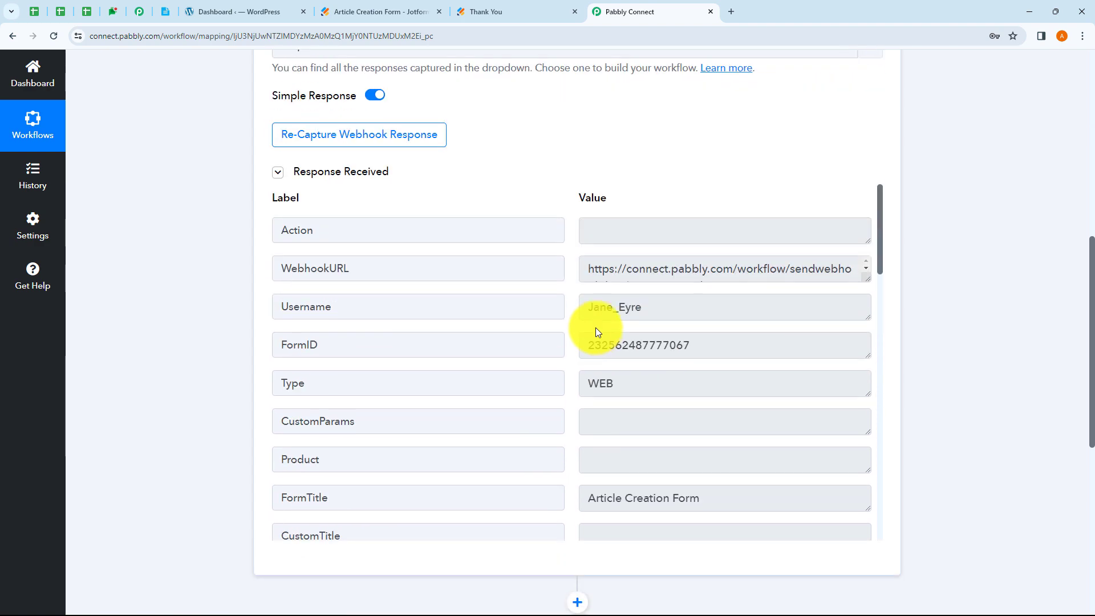
{"action": "scroll", "coordinate": [695, 356], "scroll_direction": "down", "scroll_amount": 3}
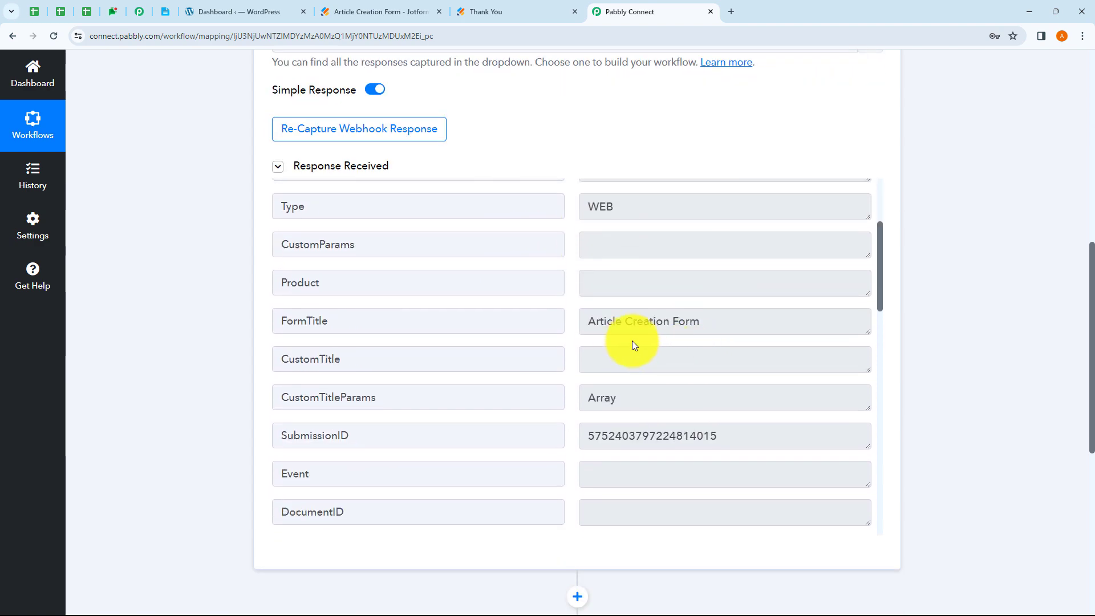
{"action": "left_click_drag", "start_coordinate": [693, 322], "coordinate": [594, 320]}
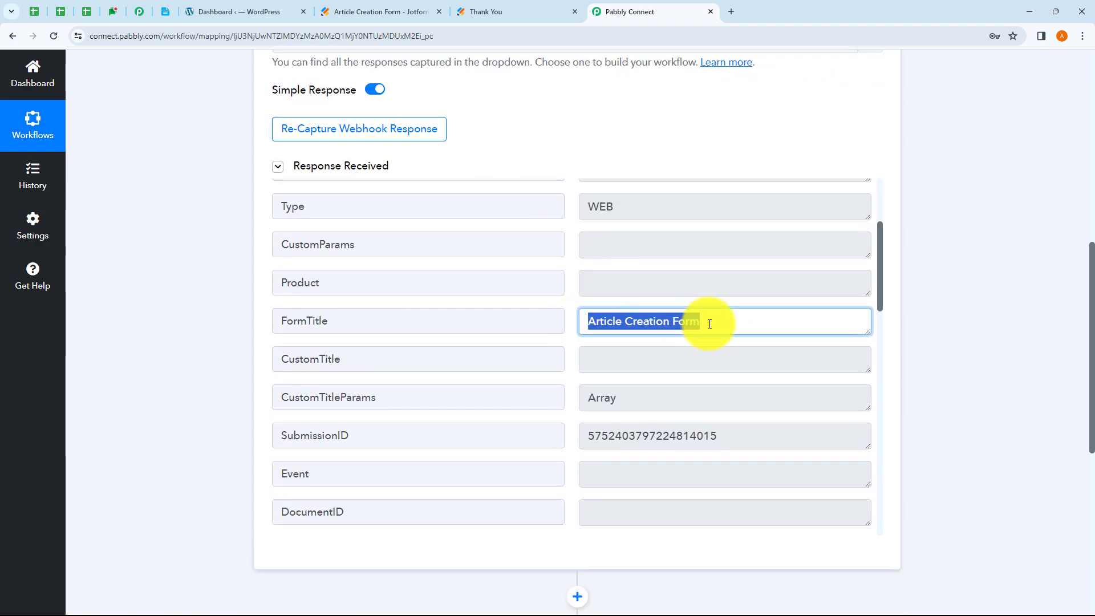
{"action": "left_click", "coordinate": [692, 391]}
{"action": "scroll", "coordinate": [694, 386], "scroll_direction": "down", "scroll_amount": 3}
{"action": "left_click_drag", "start_coordinate": [720, 265], "coordinate": [612, 270]}
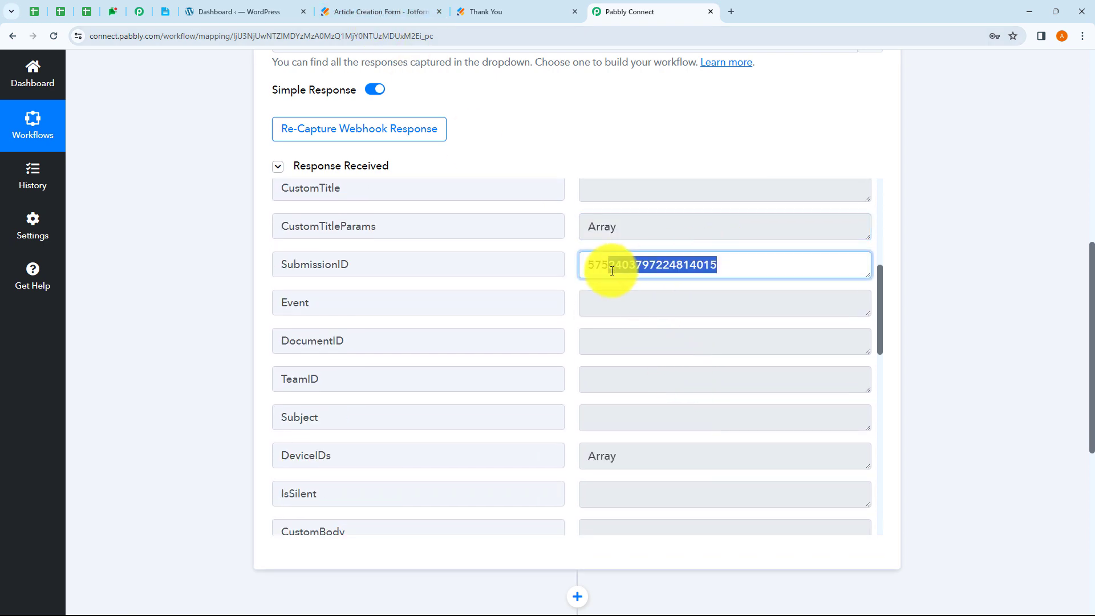
{"action": "scroll", "coordinate": [706, 362], "scroll_direction": "down", "scroll_amount": 8}
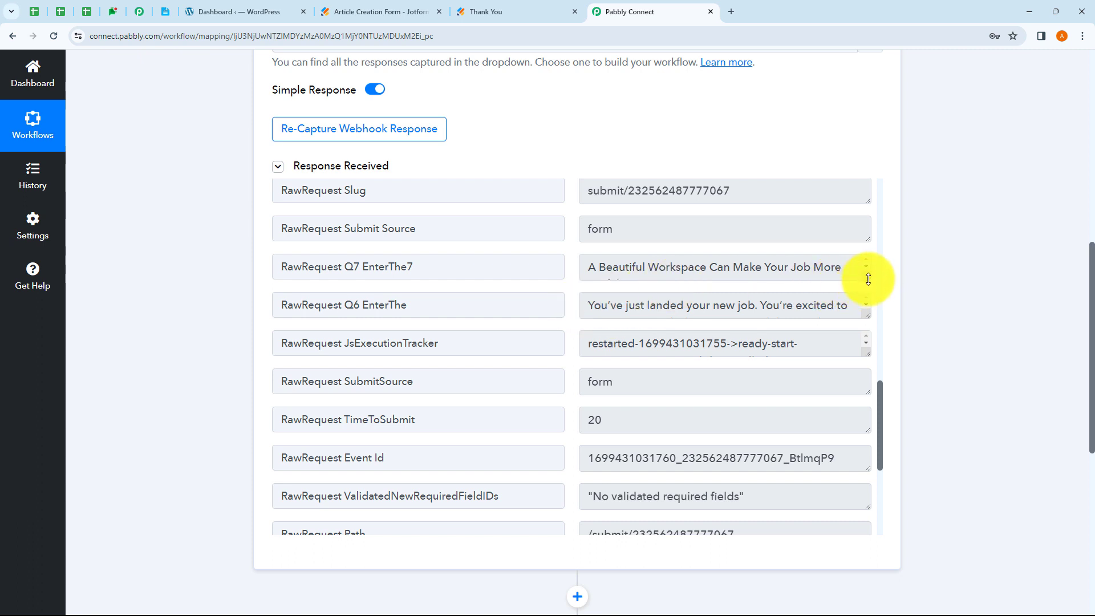
Step: Enlarge the RawRequest Q7 EnterThe7 and RawRequest Q6 EnterThe values and read the submitted article title and content
{"action": "left_click_drag", "start_coordinate": [868, 279], "coordinate": [867, 494]}
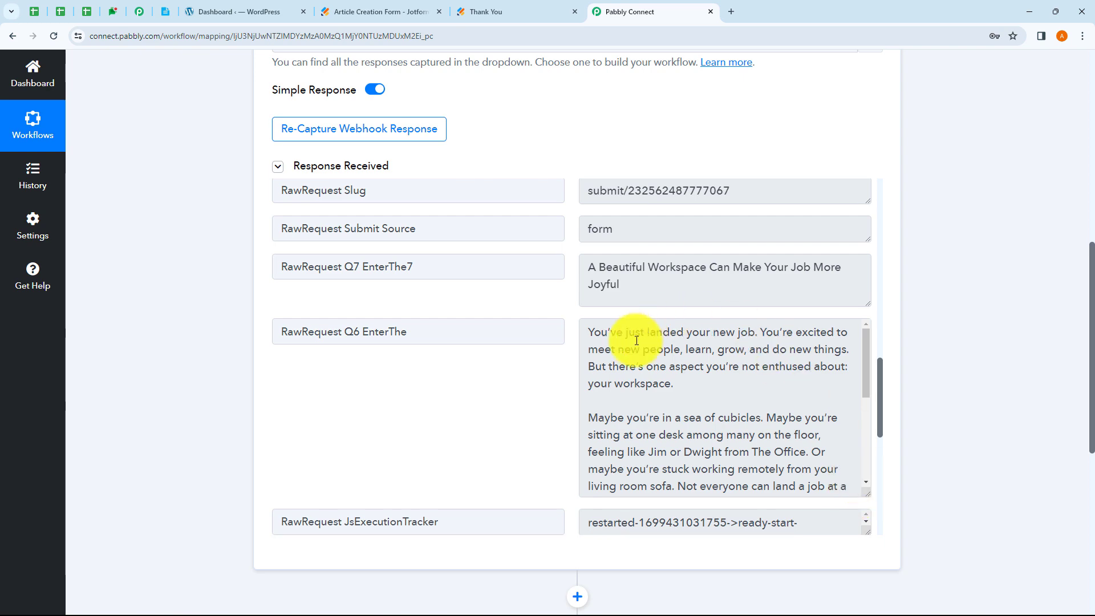
{"action": "scroll", "coordinate": [636, 340], "scroll_direction": "down", "scroll_amount": 10}
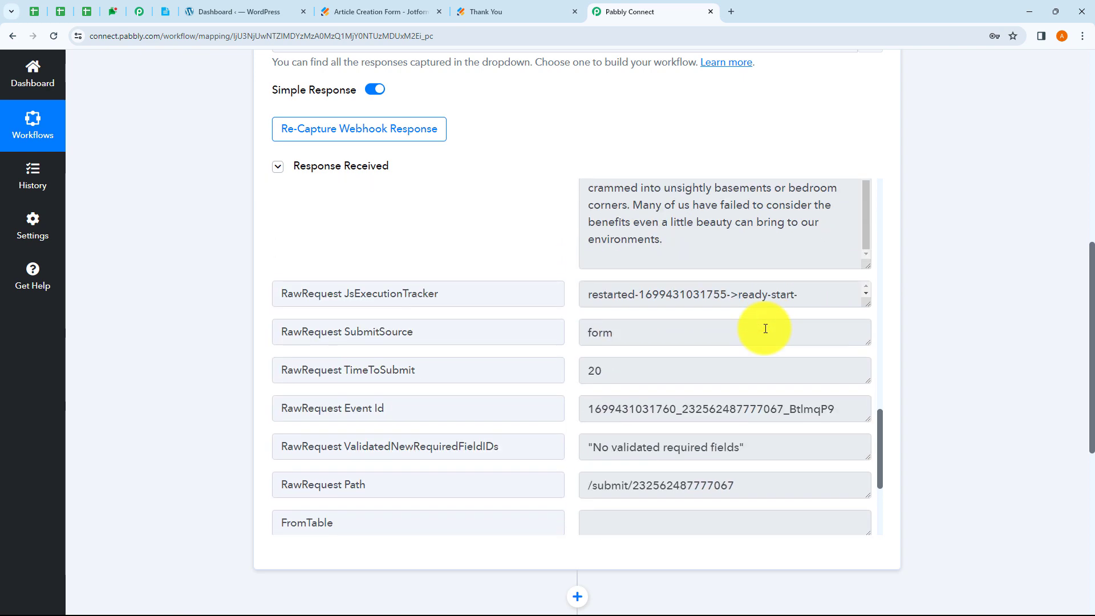
{"action": "scroll", "coordinate": [765, 328], "scroll_direction": "down", "scroll_amount": 3}
{"action": "scroll", "coordinate": [559, 199], "scroll_direction": "up", "scroll_amount": 5}
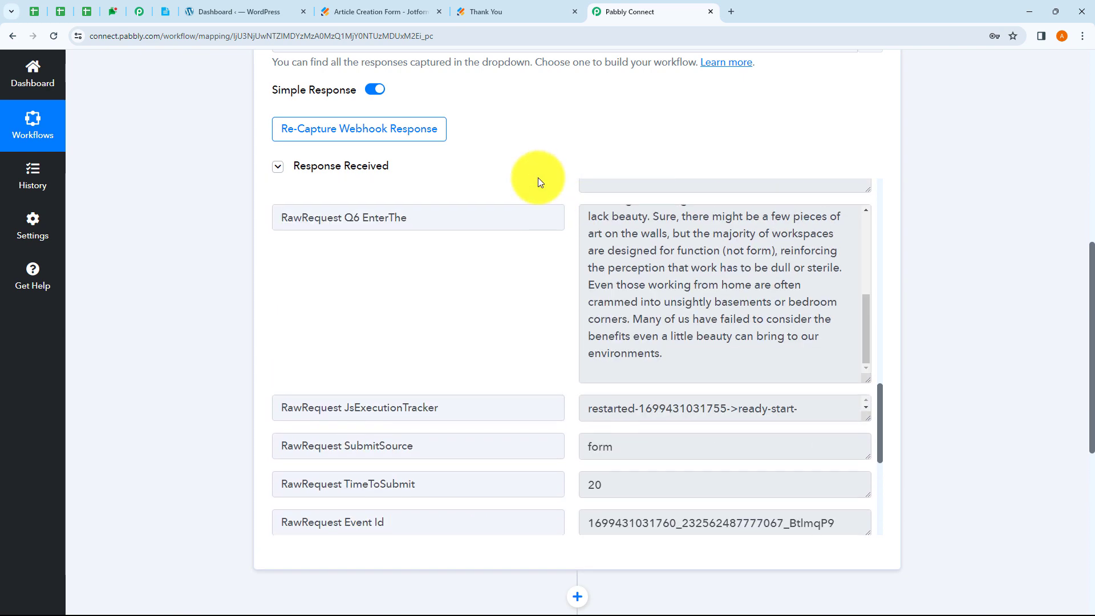
Step: Collapse the Webhook trigger step and review the workflow's title above it
{"action": "scroll", "coordinate": [539, 182], "scroll_direction": "up", "scroll_amount": 10}
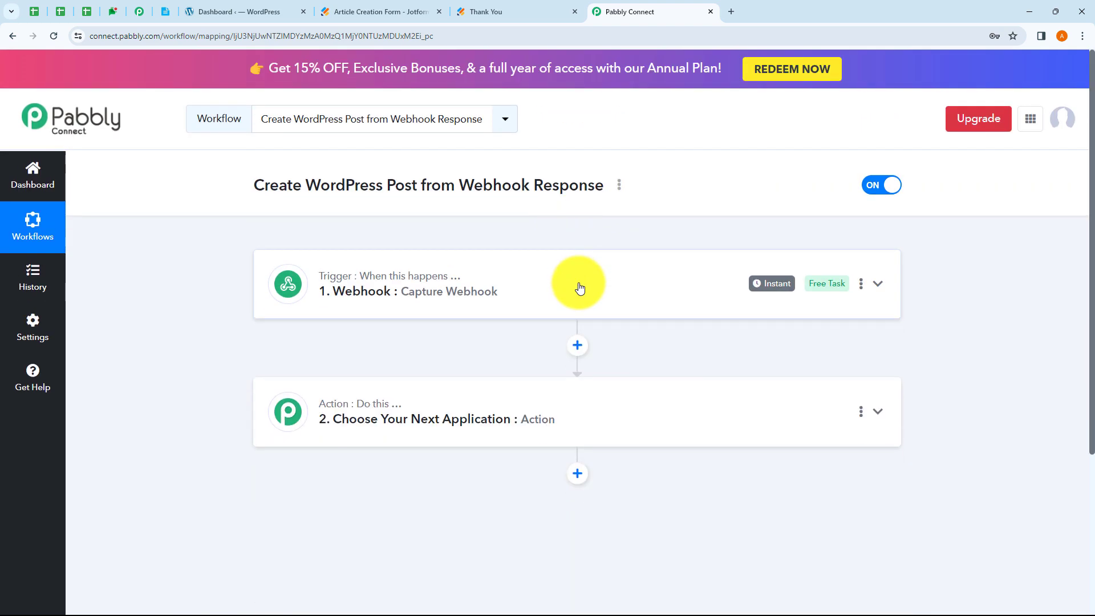
{"action": "left_click_drag", "start_coordinate": [303, 188], "coordinate": [547, 232]}
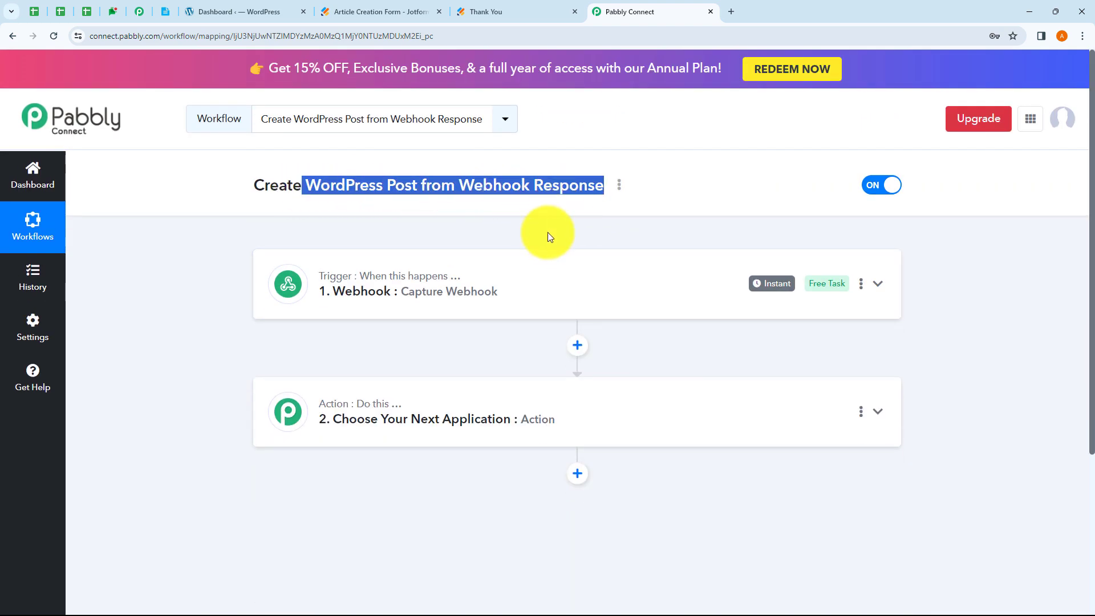
{"action": "left_click", "coordinate": [546, 236]}
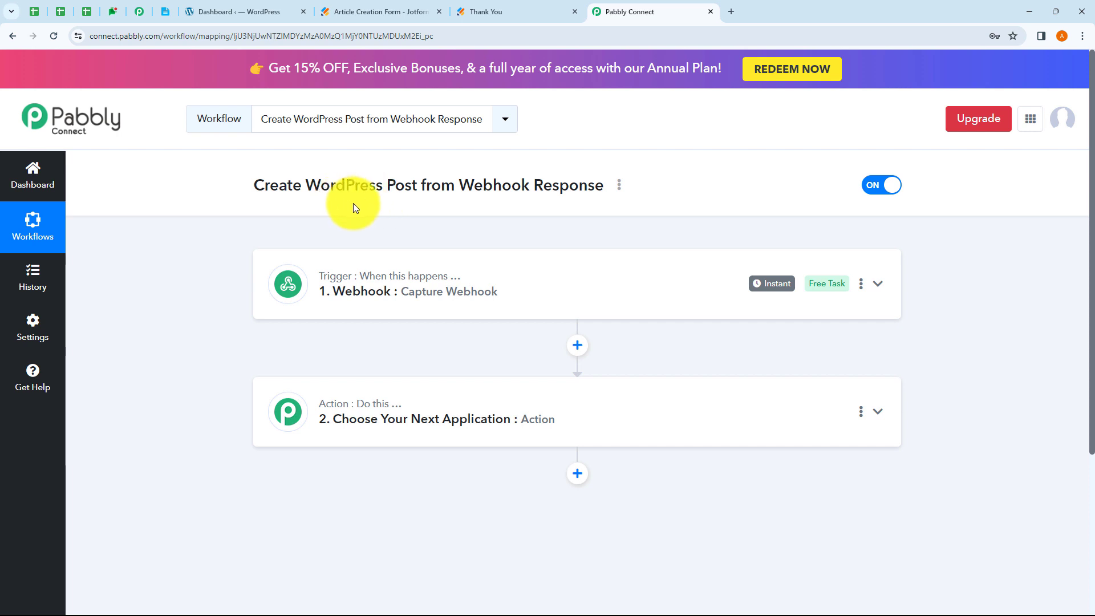
Step: Set the workflow's action step to the WordPress app with the Create a Post event
{"action": "scroll", "coordinate": [484, 276], "scroll_direction": "down", "scroll_amount": 2}
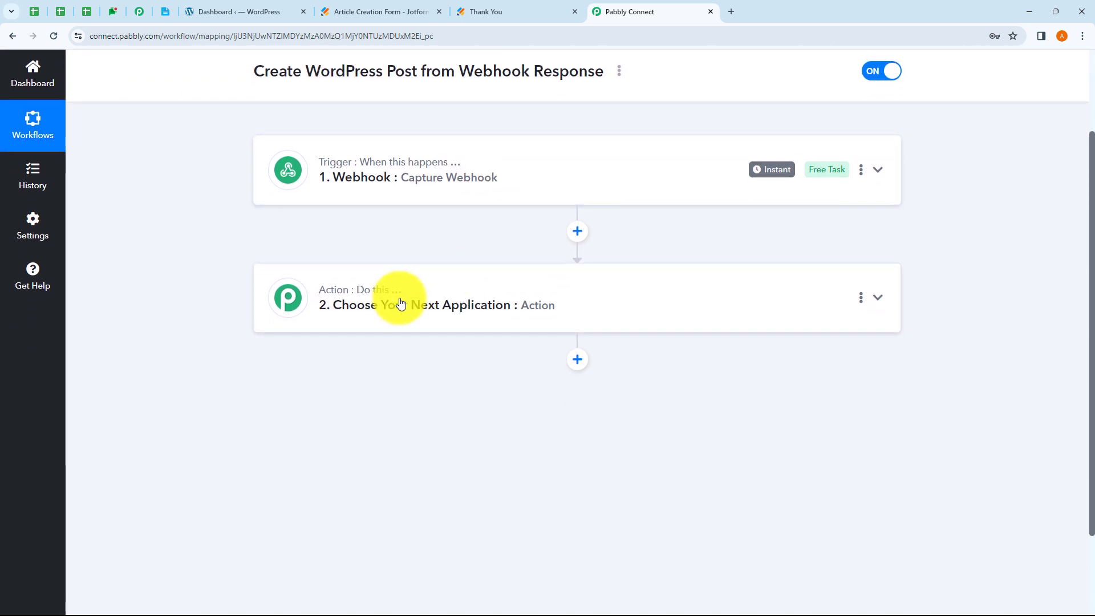
{"action": "left_click", "coordinate": [401, 303]}
{"action": "left_click", "coordinate": [366, 379]}
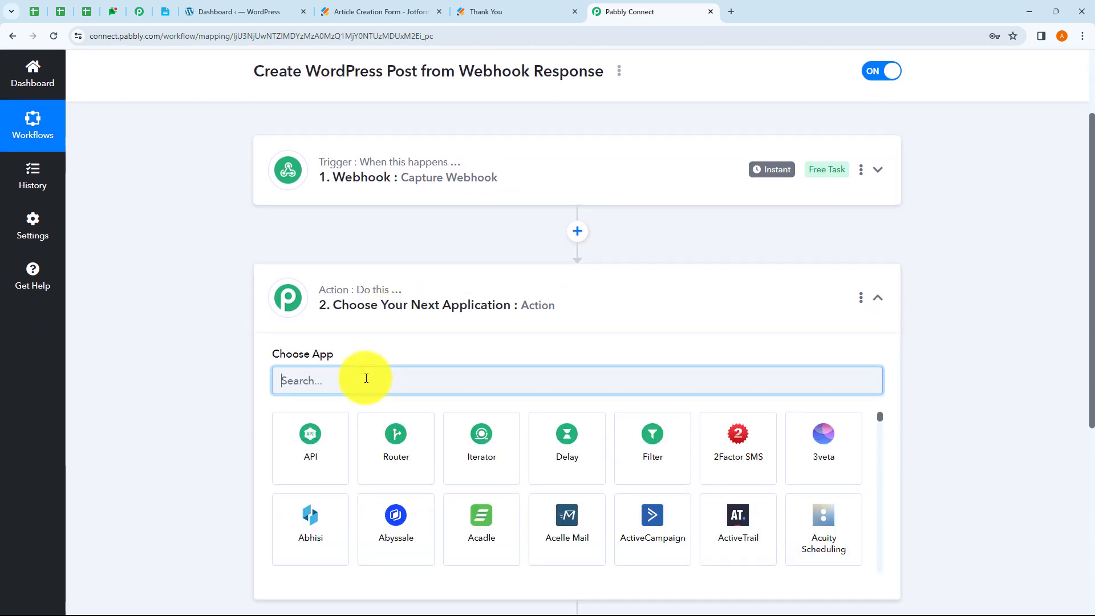
{"action": "type", "text": "W"}
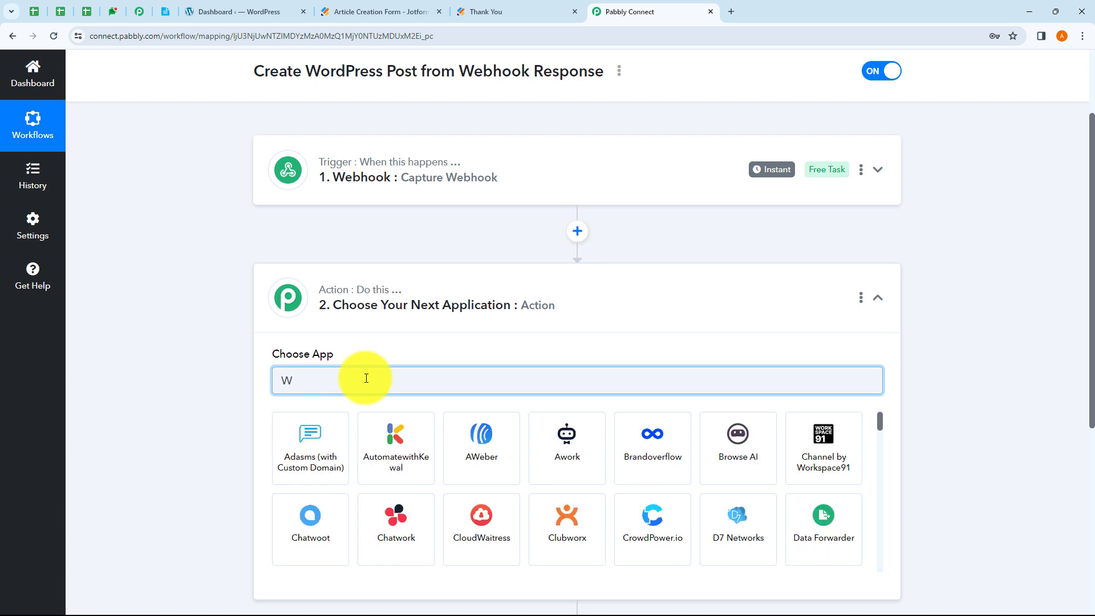
{"action": "type", "text": "ordPress"}
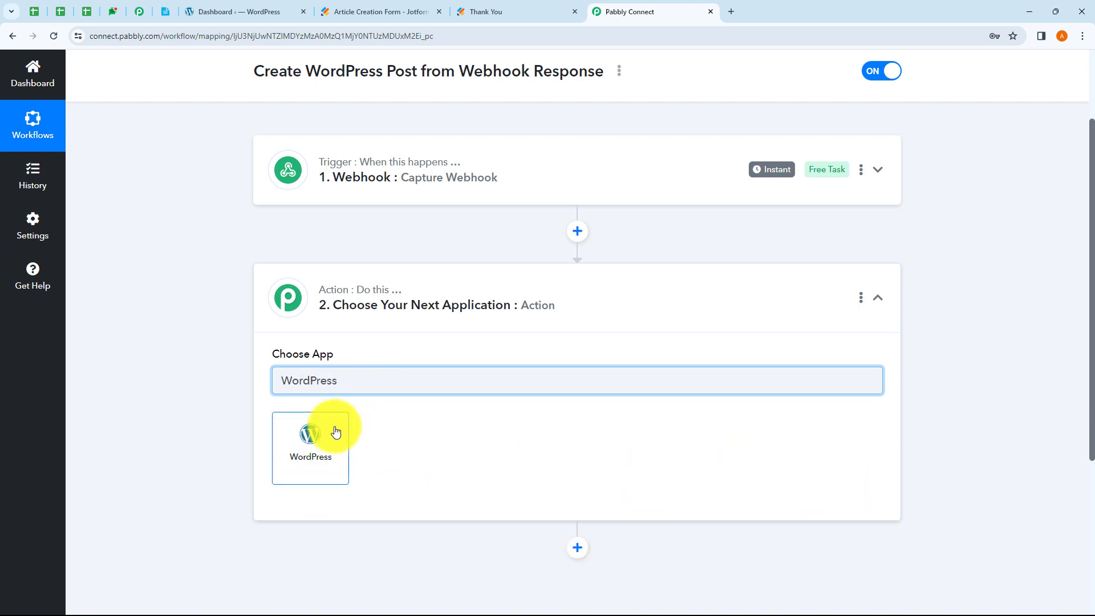
{"action": "left_click", "coordinate": [335, 432]}
{"action": "left_click", "coordinate": [318, 445]}
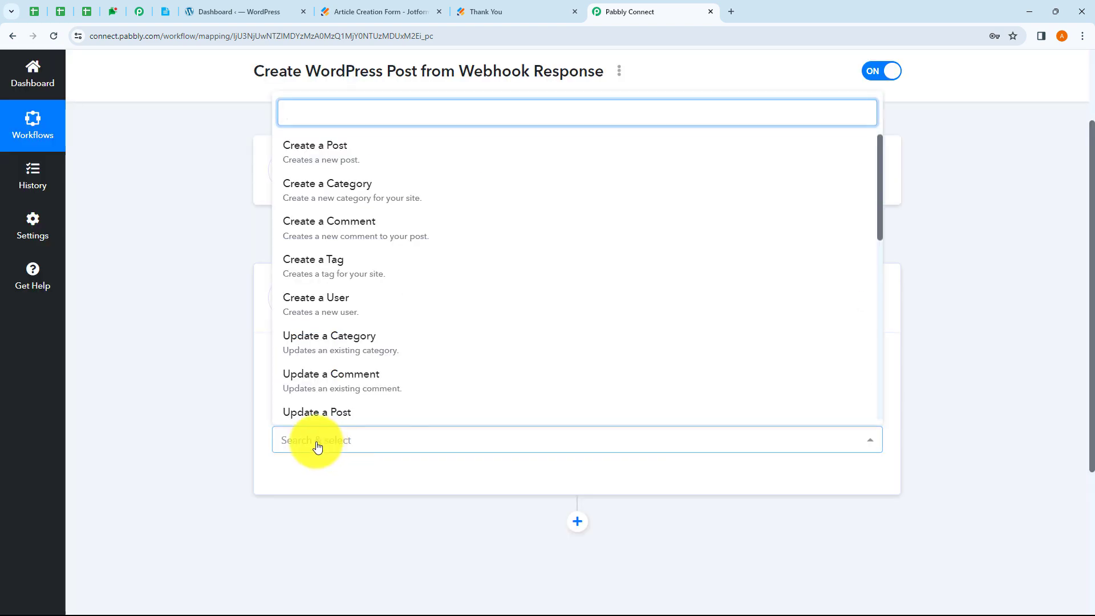
{"action": "left_click", "coordinate": [323, 160]}
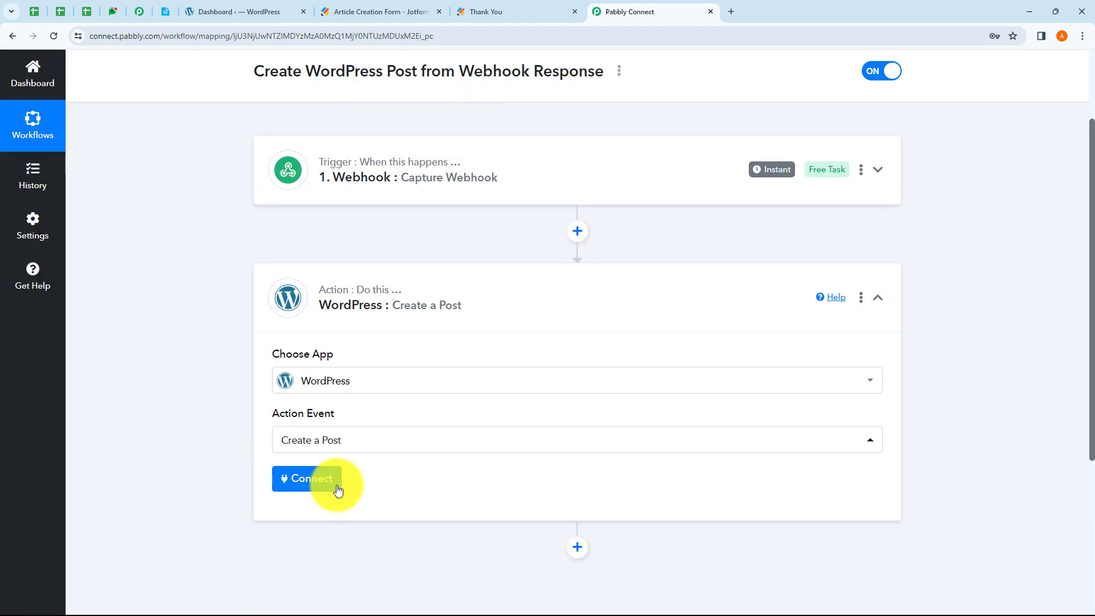
Step: Open the WordPress account connection, check the existing connections, and choose to add a new connection
{"action": "left_click", "coordinate": [337, 486]}
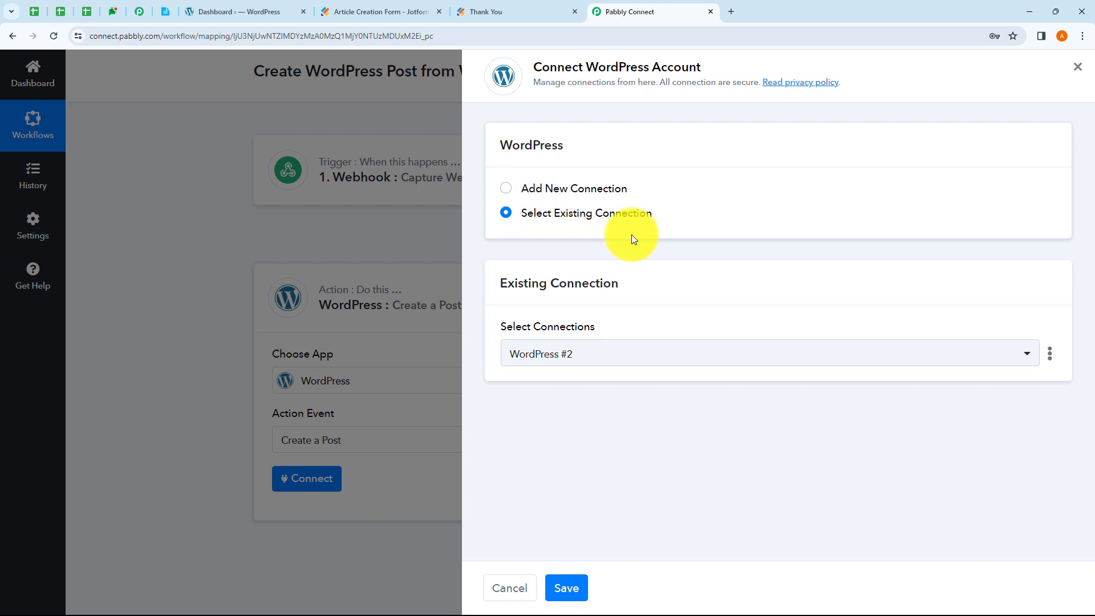
{"action": "left_click", "coordinate": [527, 351]}
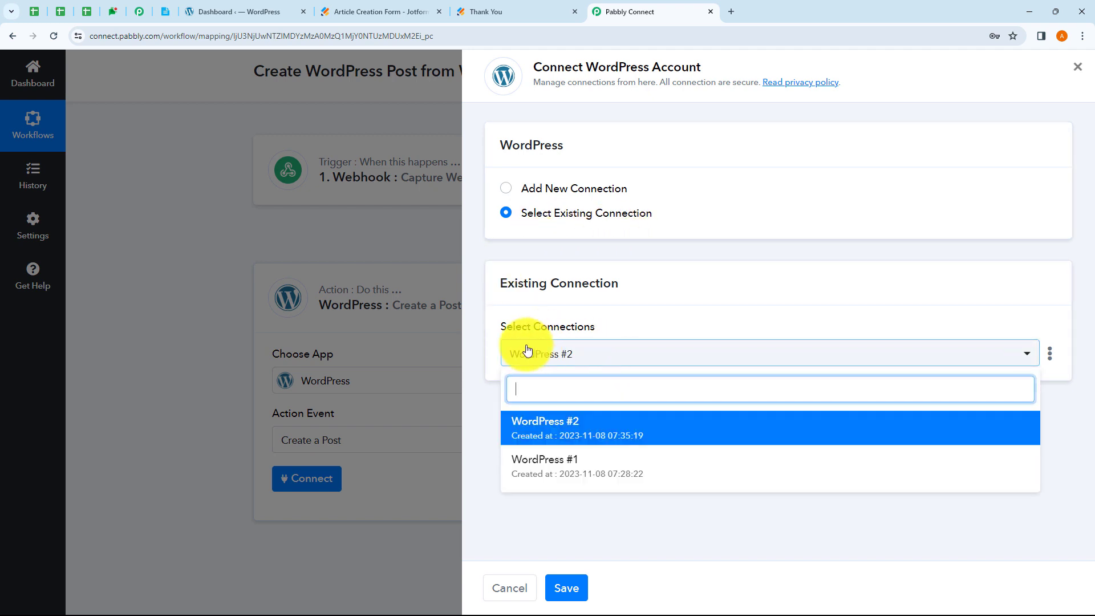
{"action": "left_click", "coordinate": [481, 454]}
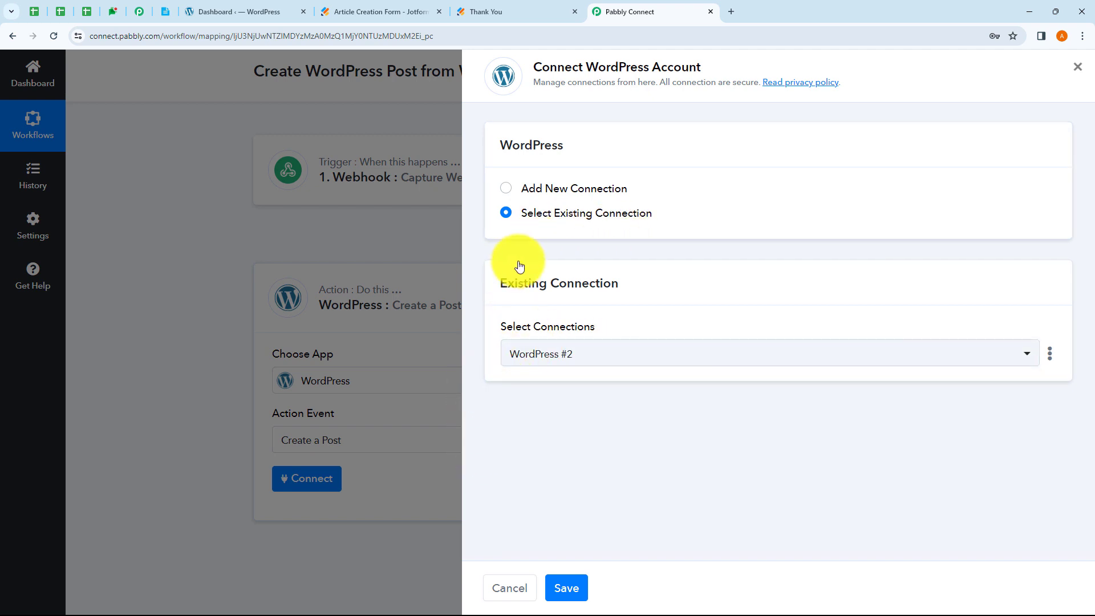
{"action": "left_click", "coordinate": [508, 191]}
{"action": "scroll", "coordinate": [679, 320], "scroll_direction": "down", "scroll_amount": 1}
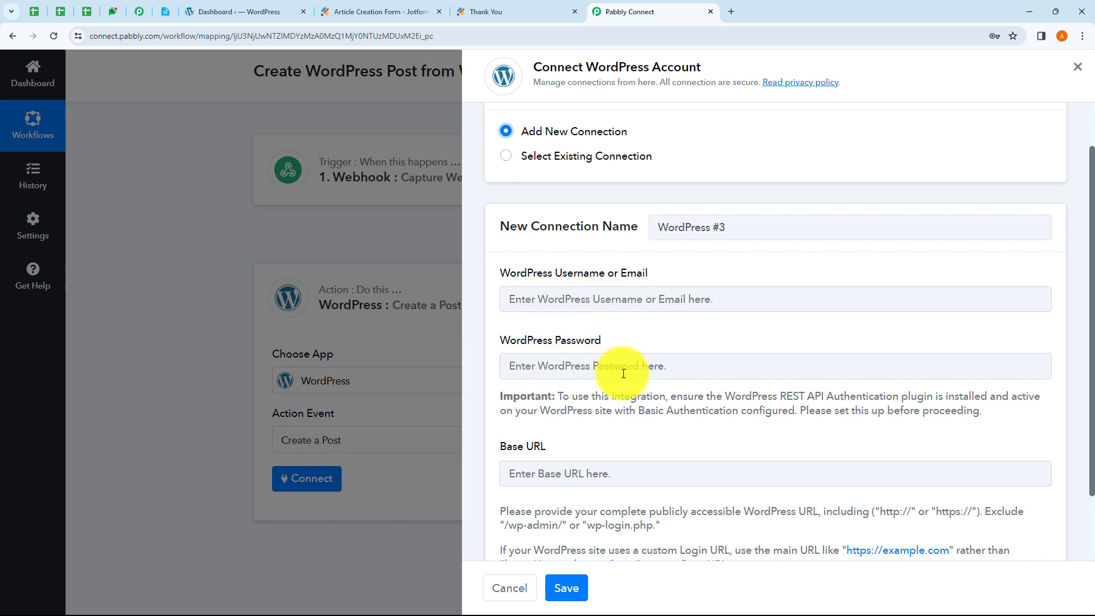
{"action": "scroll", "coordinate": [624, 373], "scroll_direction": "down", "scroll_amount": 1}
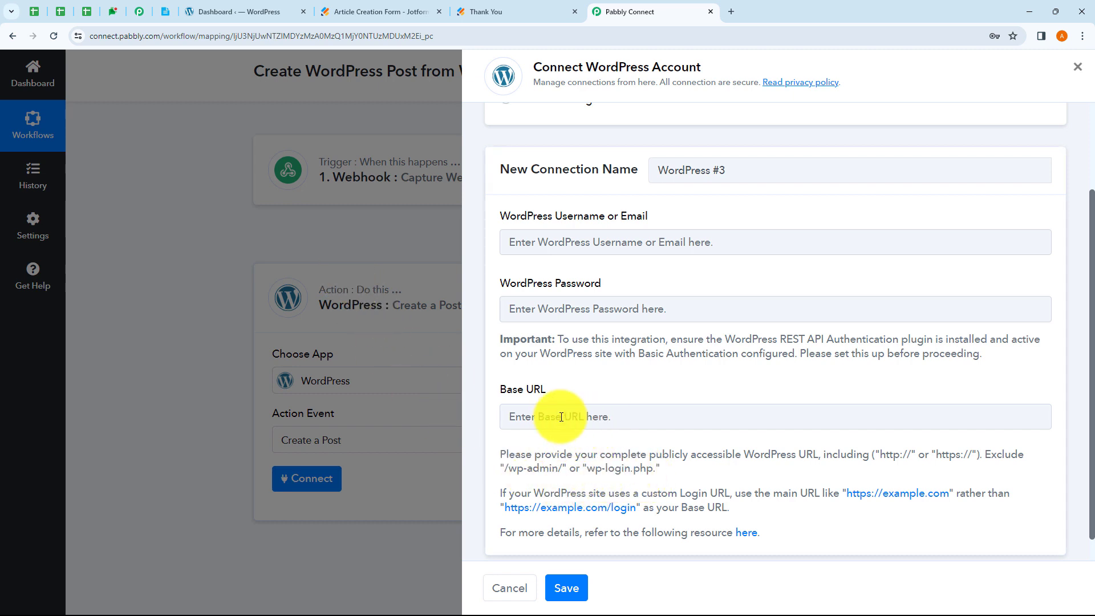
{"action": "left_click", "coordinate": [244, 17]}
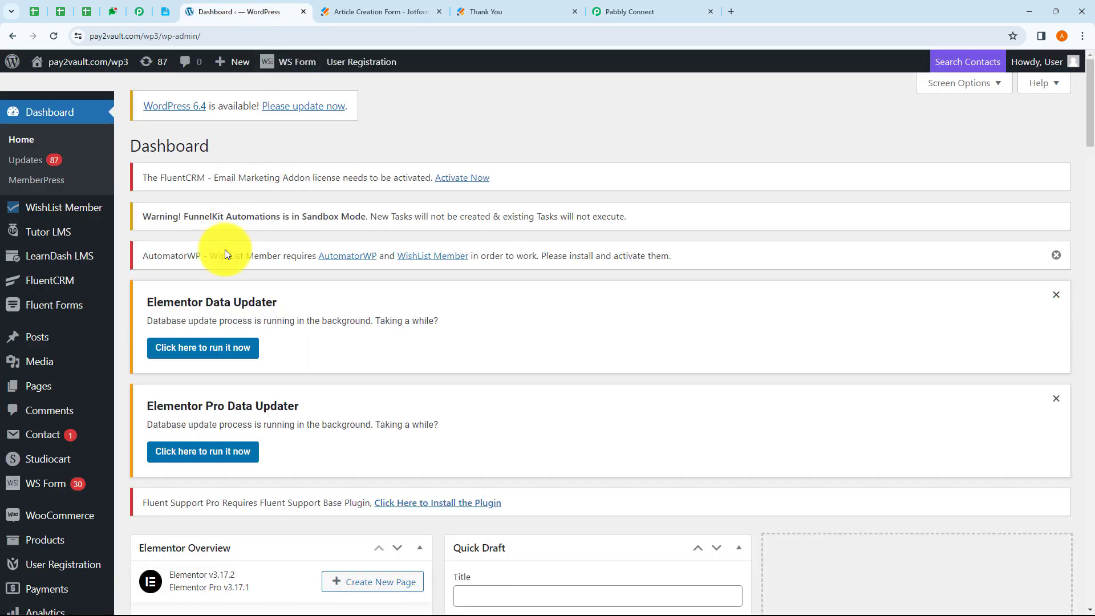
{"action": "left_click", "coordinate": [112, 33]}
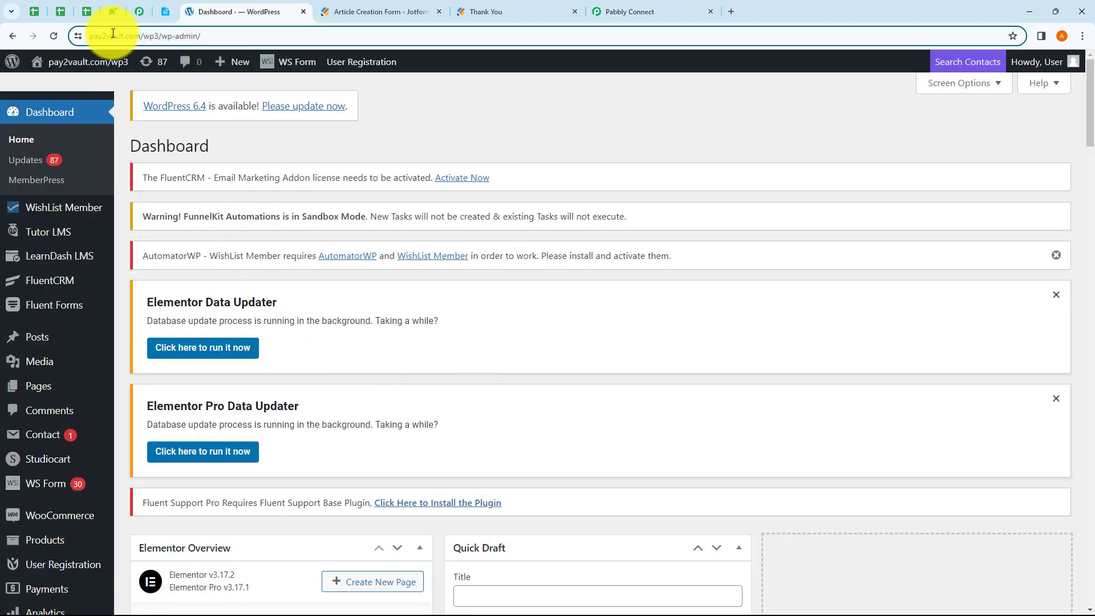
{"action": "double_click", "coordinate": [113, 34]}
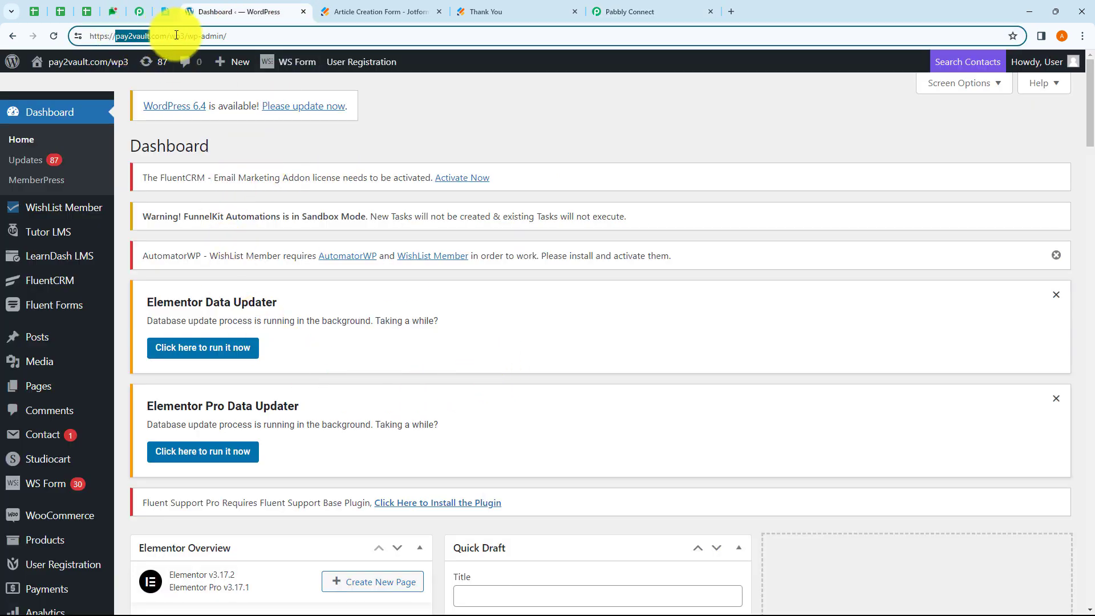
{"action": "left_click_drag", "start_coordinate": [184, 38], "coordinate": [91, 48]}
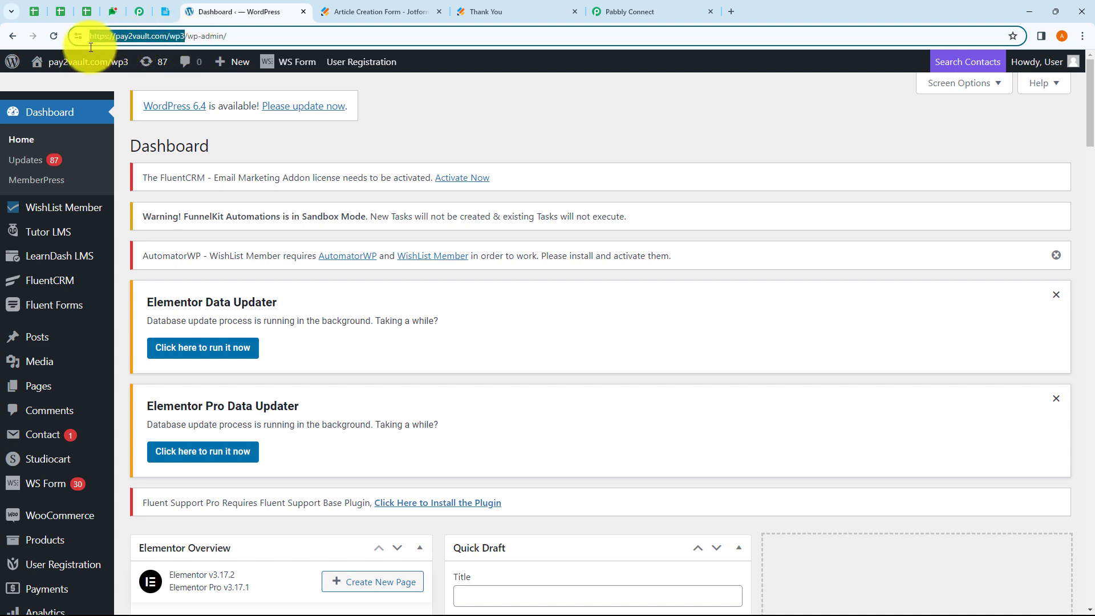
{"action": "left_click", "coordinate": [188, 38]}
{"action": "left_click_drag", "start_coordinate": [189, 37], "coordinate": [91, 49]}
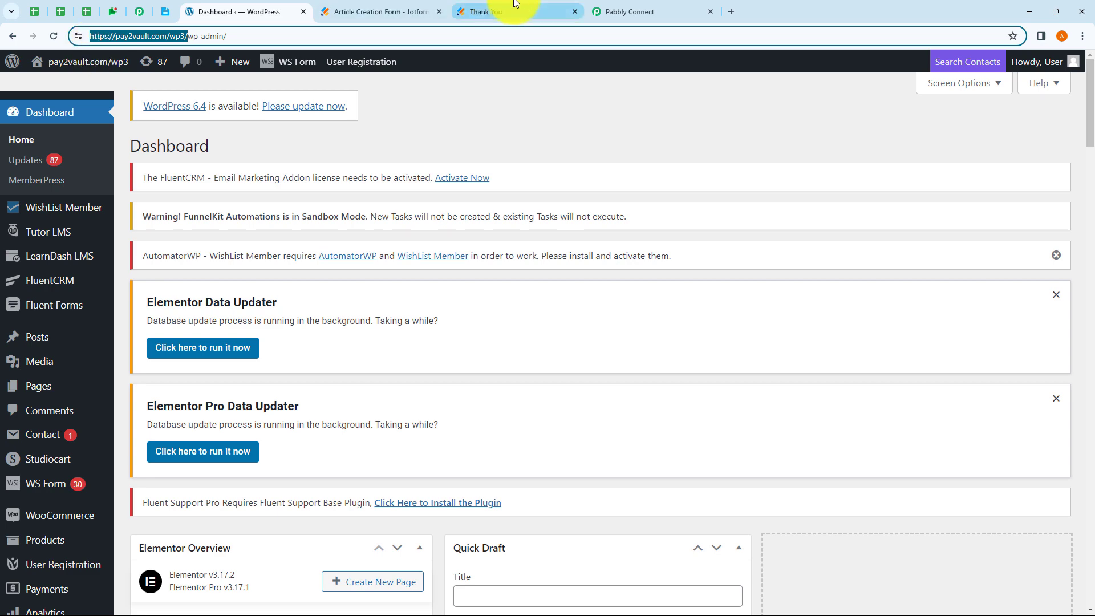
{"action": "left_click", "coordinate": [605, 13]}
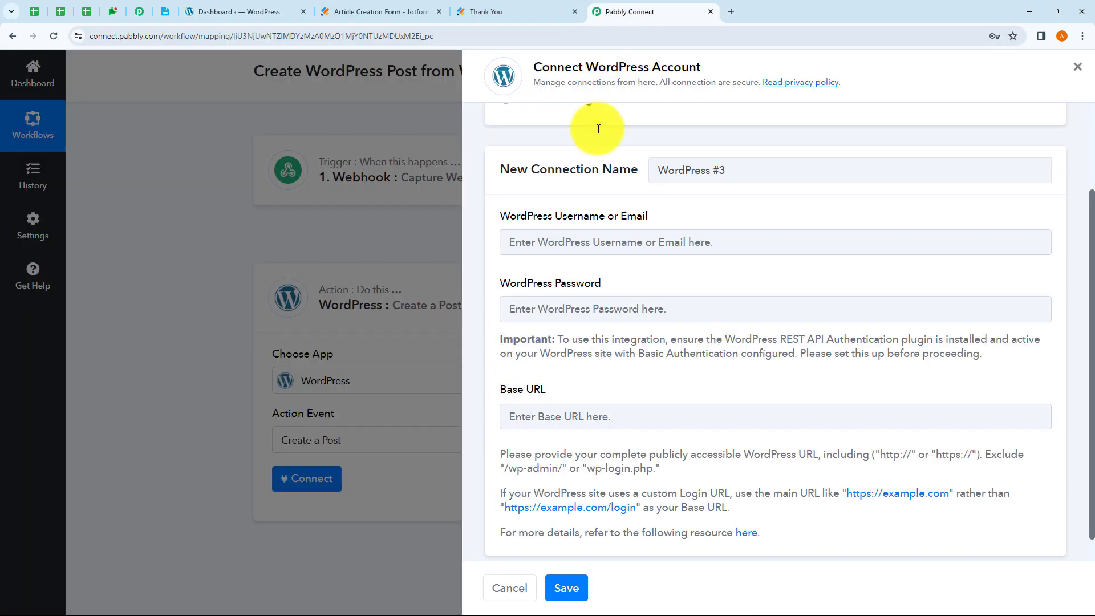
{"action": "left_click", "coordinate": [561, 408]}
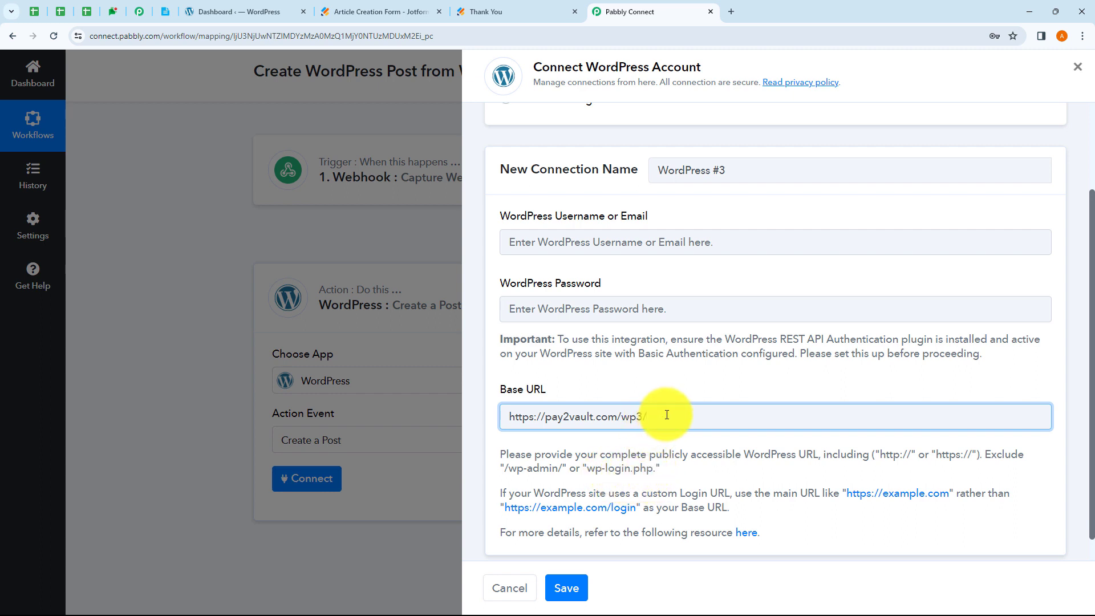
{"action": "left_click_drag", "start_coordinate": [666, 414], "coordinate": [501, 416]}
{"action": "key", "text": "BackSpace"}
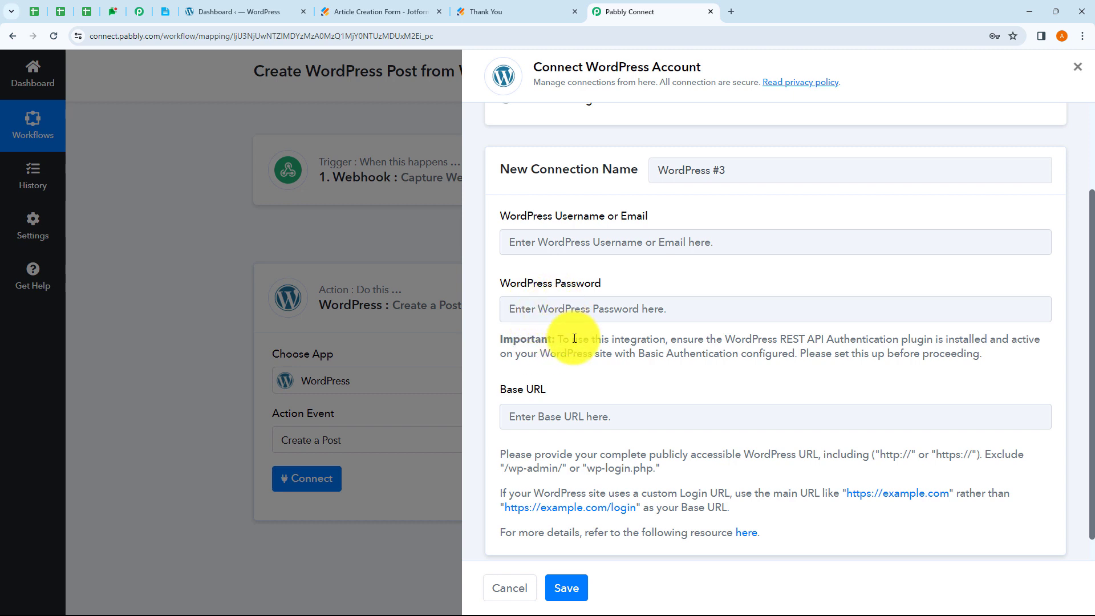
Step: Read the important note about the WordPress REST API Authentication plugin and Basic Authentication requirement
{"action": "left_click_drag", "start_coordinate": [564, 341], "coordinate": [1004, 342]}
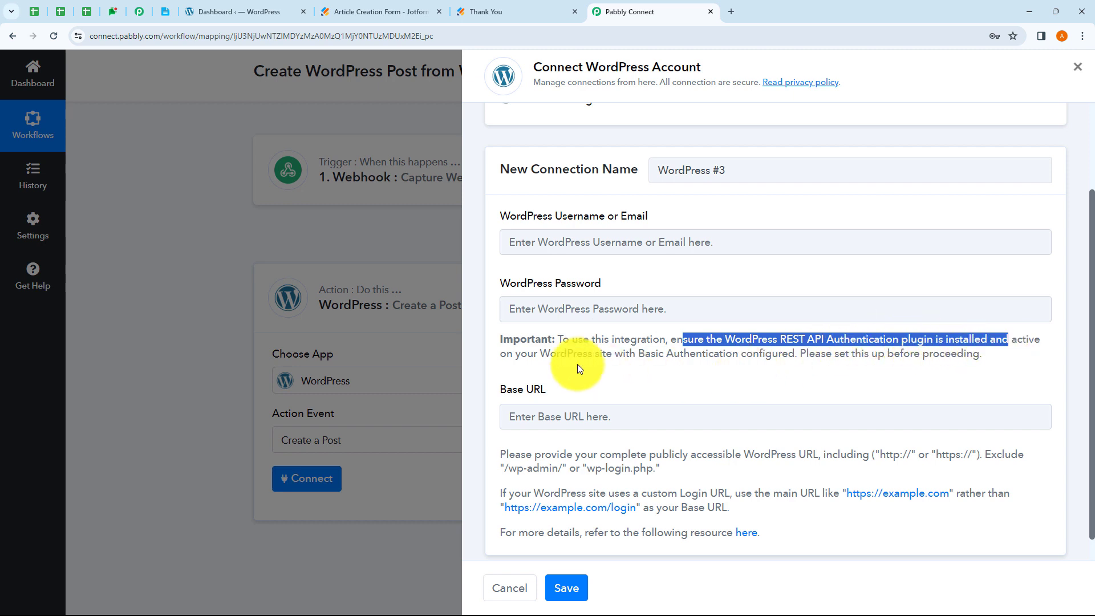
{"action": "left_click_drag", "start_coordinate": [521, 354], "coordinate": [965, 363]}
{"action": "left_click", "coordinate": [828, 360]}
{"action": "left_click", "coordinate": [833, 381]}
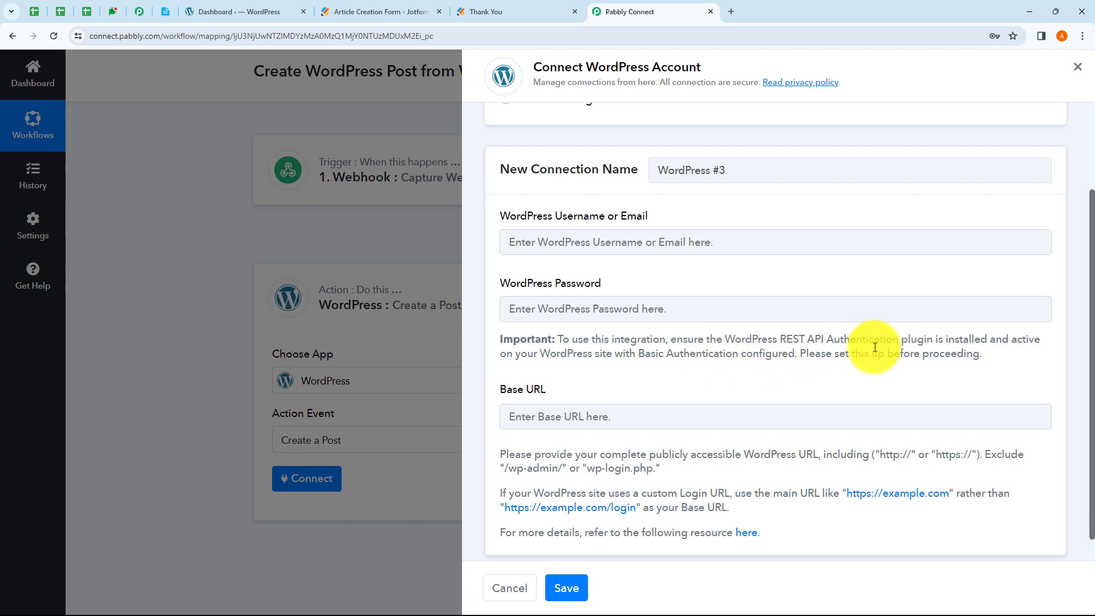
{"action": "left_click_drag", "start_coordinate": [904, 341], "coordinate": [725, 341]}
{"action": "left_click", "coordinate": [749, 377]}
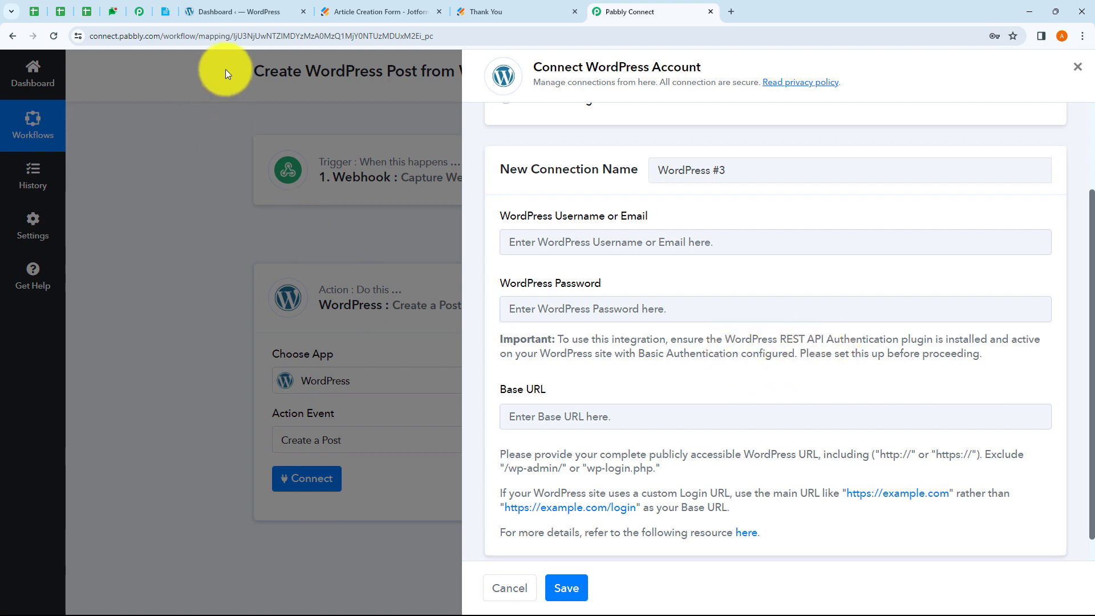
Step: Switch to the WordPress dashboard, search the plugins available to add for "Rest", and clear the search
{"action": "left_click", "coordinate": [238, 18]}
{"action": "mouse_move", "coordinate": [78, 456]}
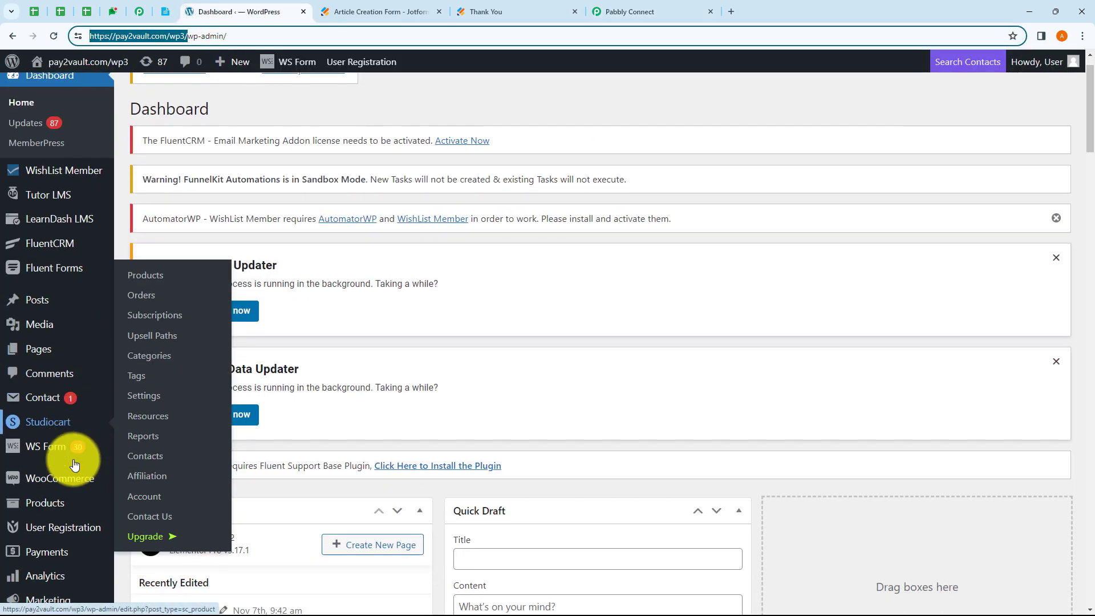
{"action": "scroll", "coordinate": [77, 459], "scroll_direction": "down", "scroll_amount": 6}
{"action": "mouse_move", "coordinate": [57, 491]}
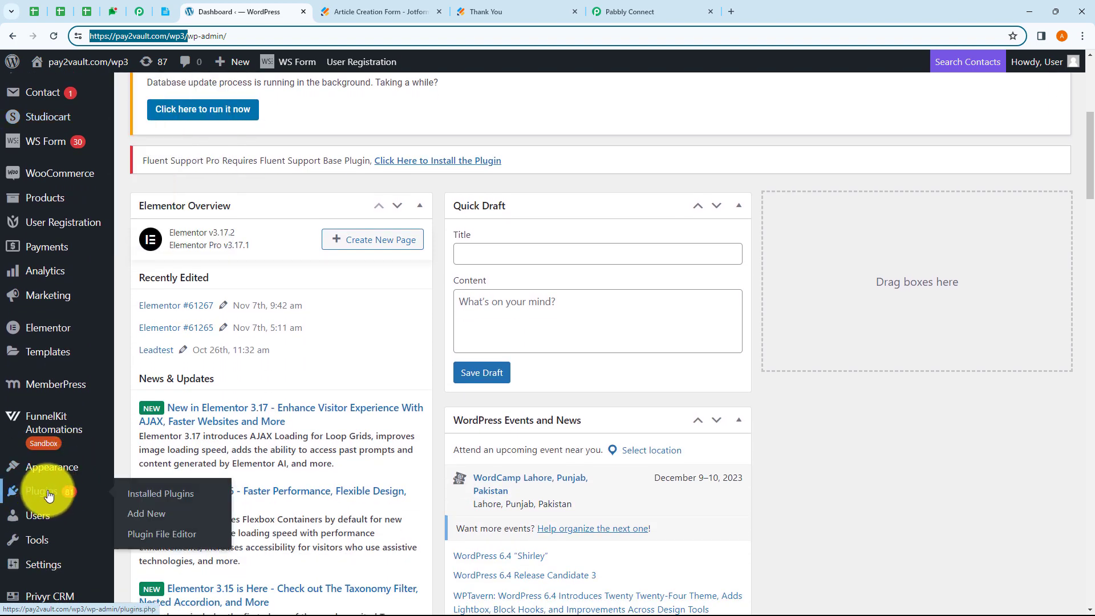
{"action": "left_click", "coordinate": [140, 515]}
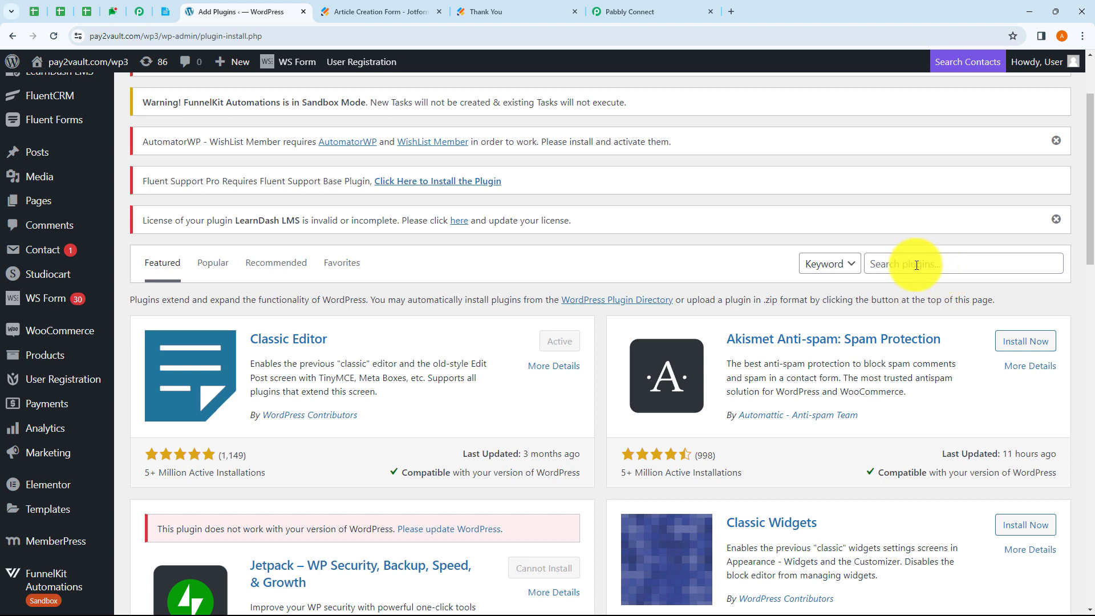
{"action": "left_click", "coordinate": [917, 265]}
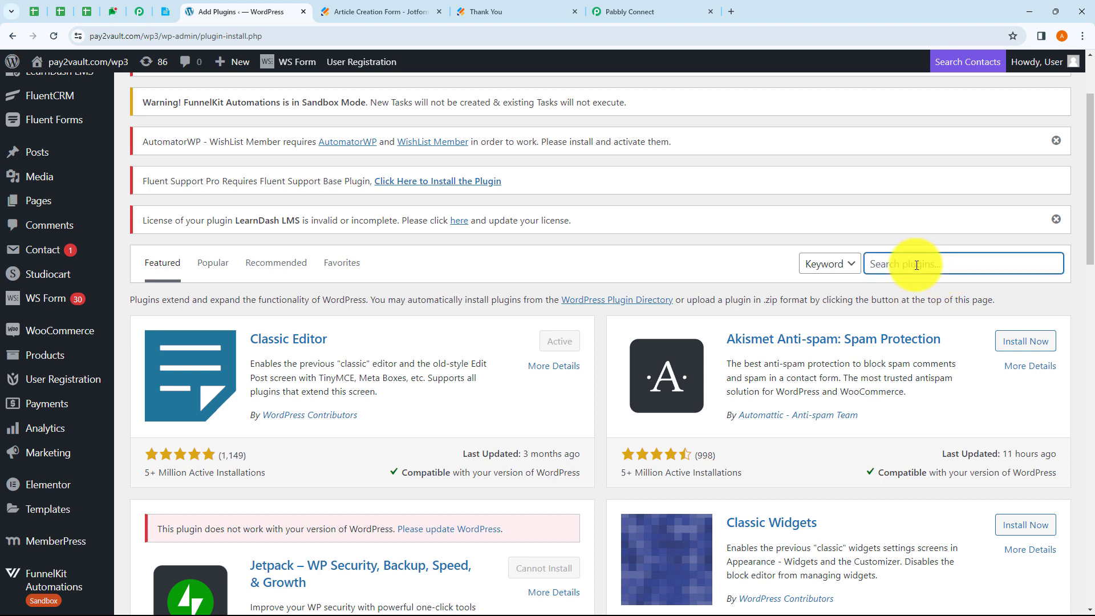
{"action": "type", "text": "Rest"}
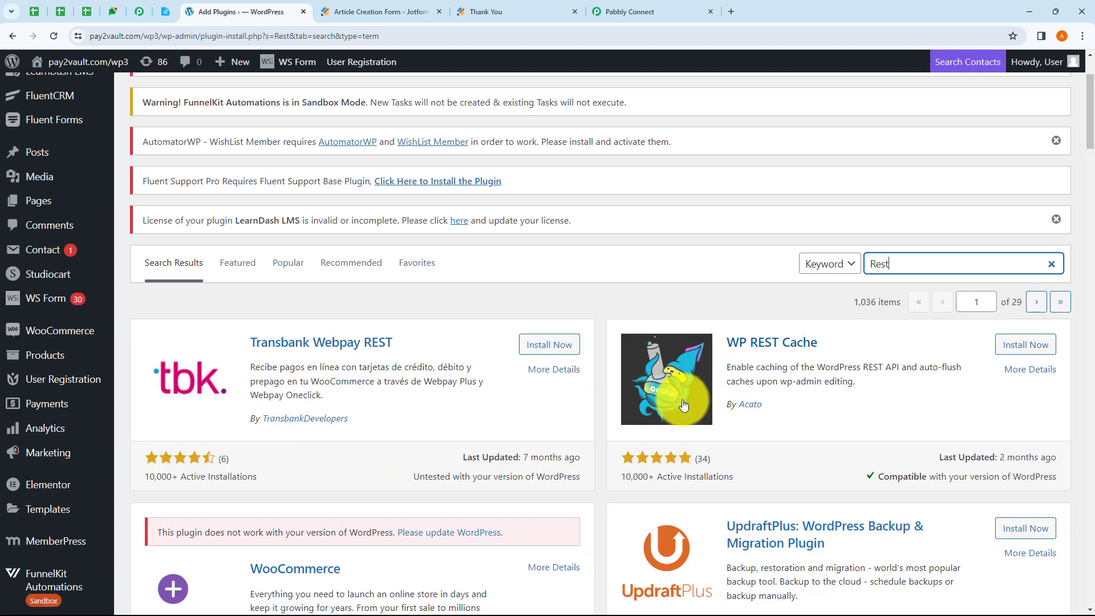
{"action": "left_click", "coordinate": [1051, 264]}
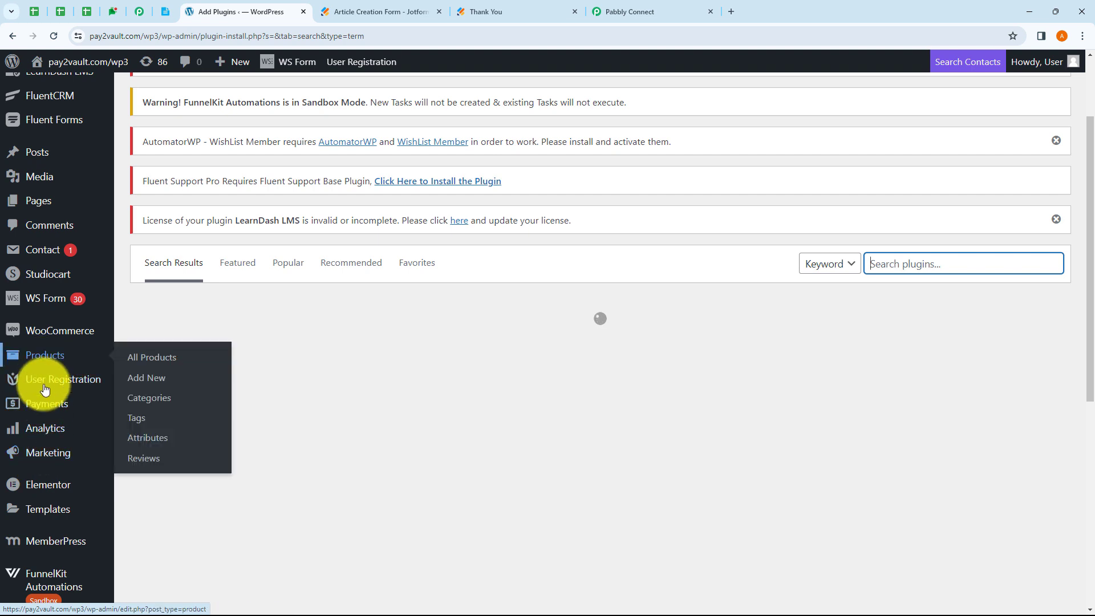
Step: Search the site's installed plugins for "WordPress Rest API"
{"action": "scroll", "coordinate": [66, 488], "scroll_direction": "down", "scroll_amount": 2}
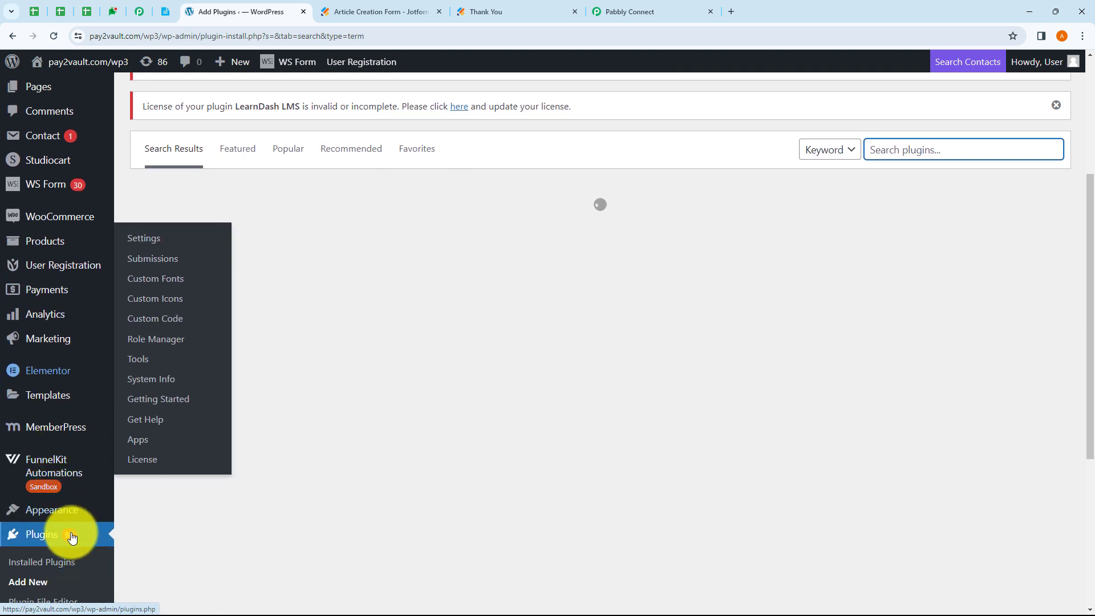
{"action": "left_click", "coordinate": [52, 564]}
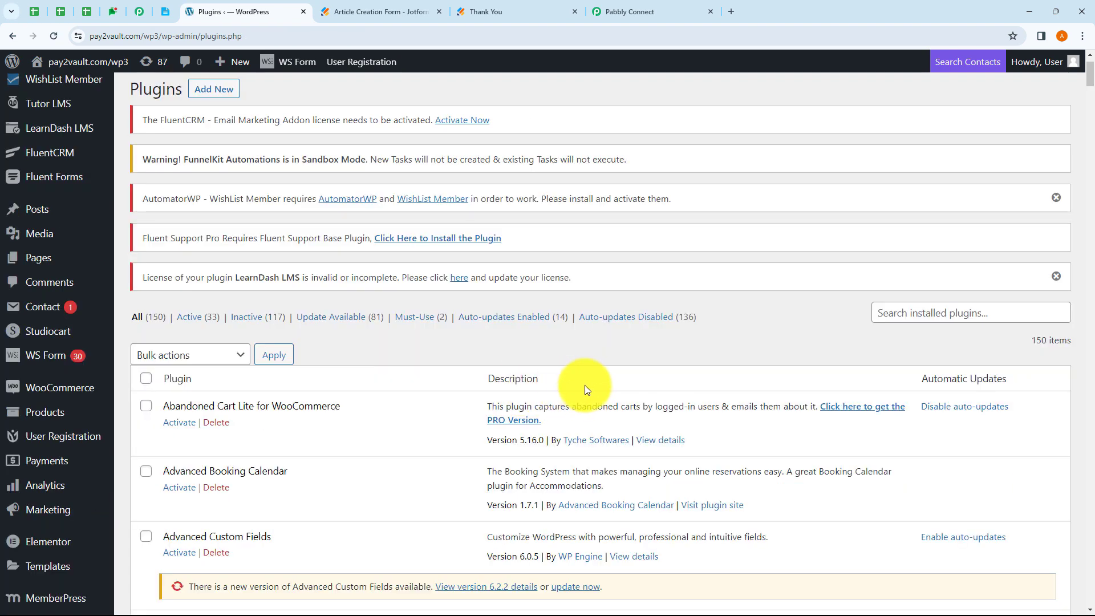
{"action": "left_click", "coordinate": [904, 315]}
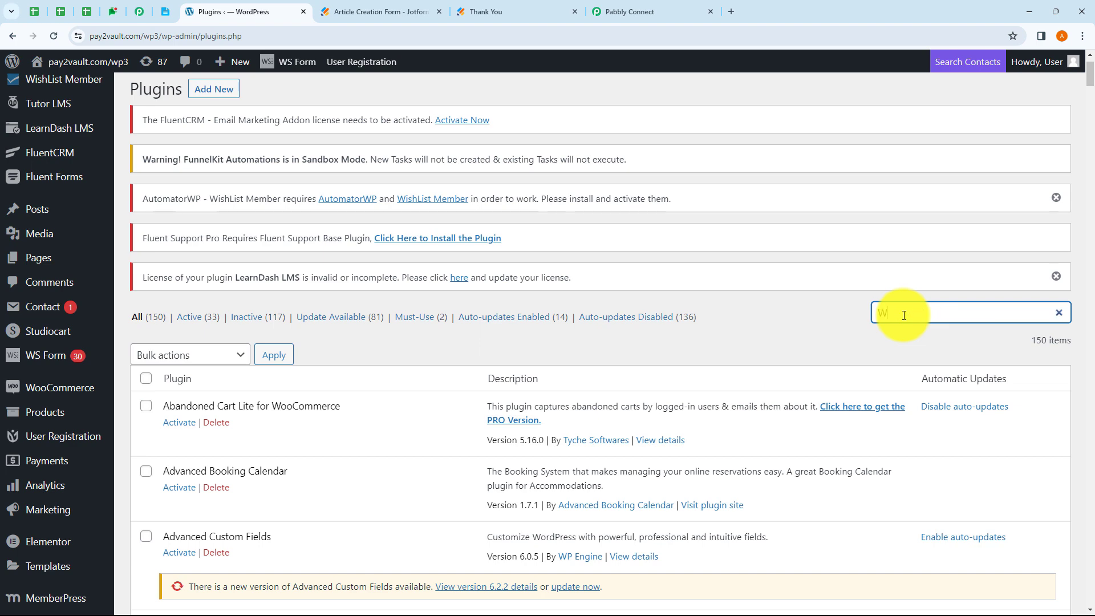
{"action": "type", "text": "WordPress Rest API"}
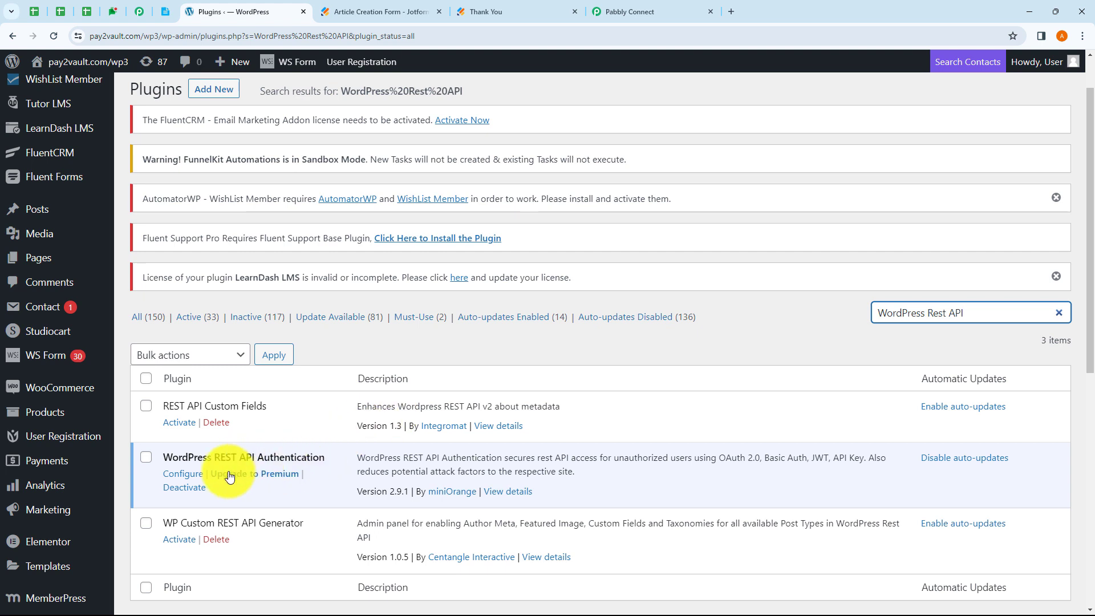
Step: Open the configuration of the WordPress REST API Authentication plugin and choose Basic Authentication as the method
{"action": "left_click", "coordinate": [188, 476]}
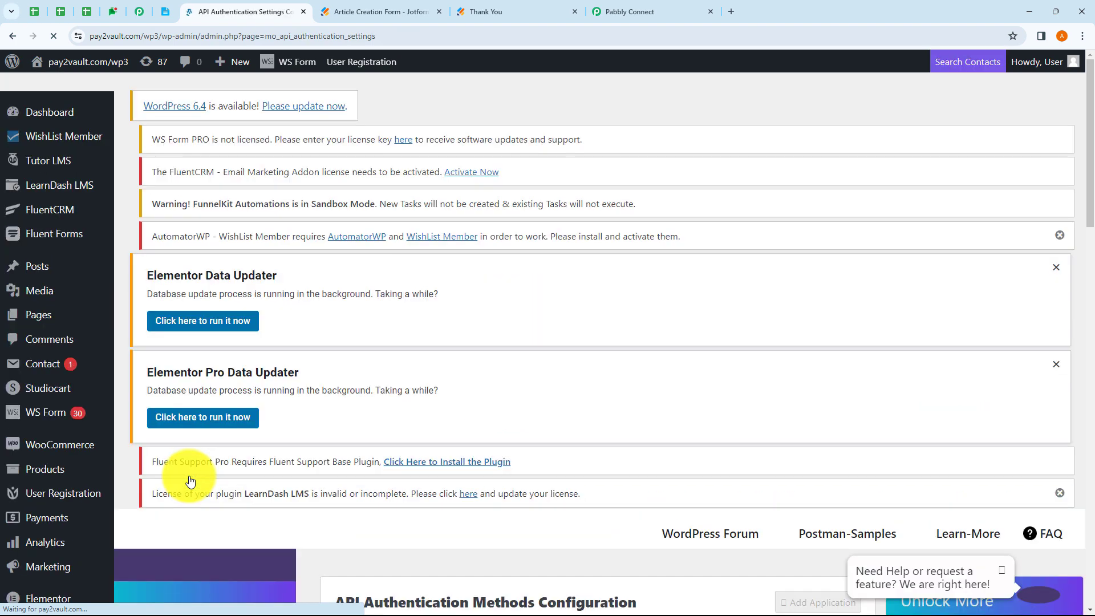
{"action": "scroll", "coordinate": [583, 385], "scroll_direction": "down", "scroll_amount": 3}
{"action": "scroll", "coordinate": [584, 385], "scroll_direction": "down", "scroll_amount": 3}
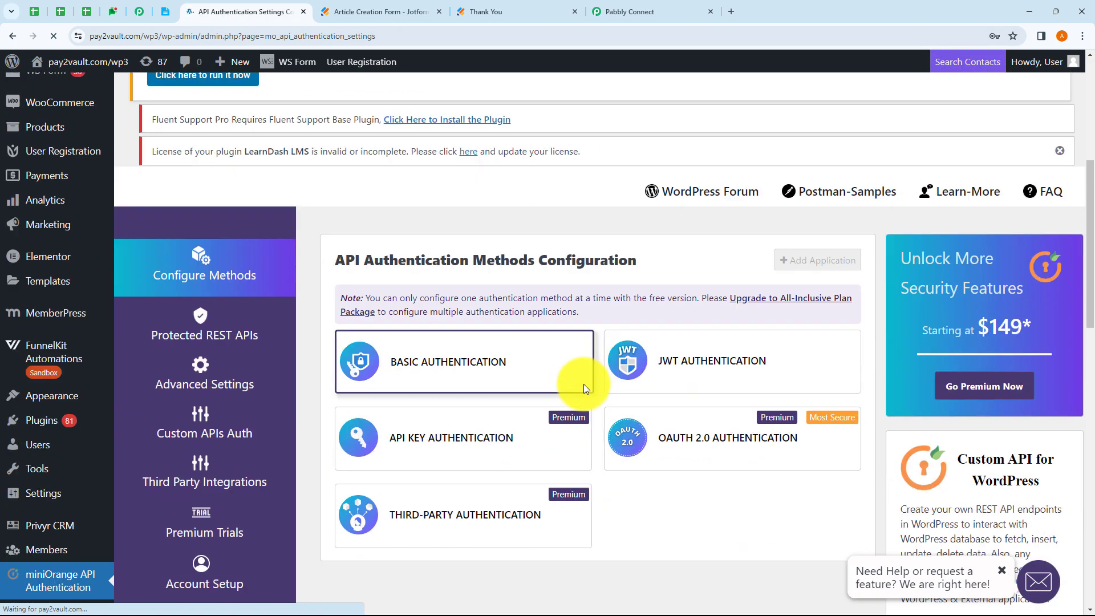
{"action": "left_click", "coordinate": [439, 370]}
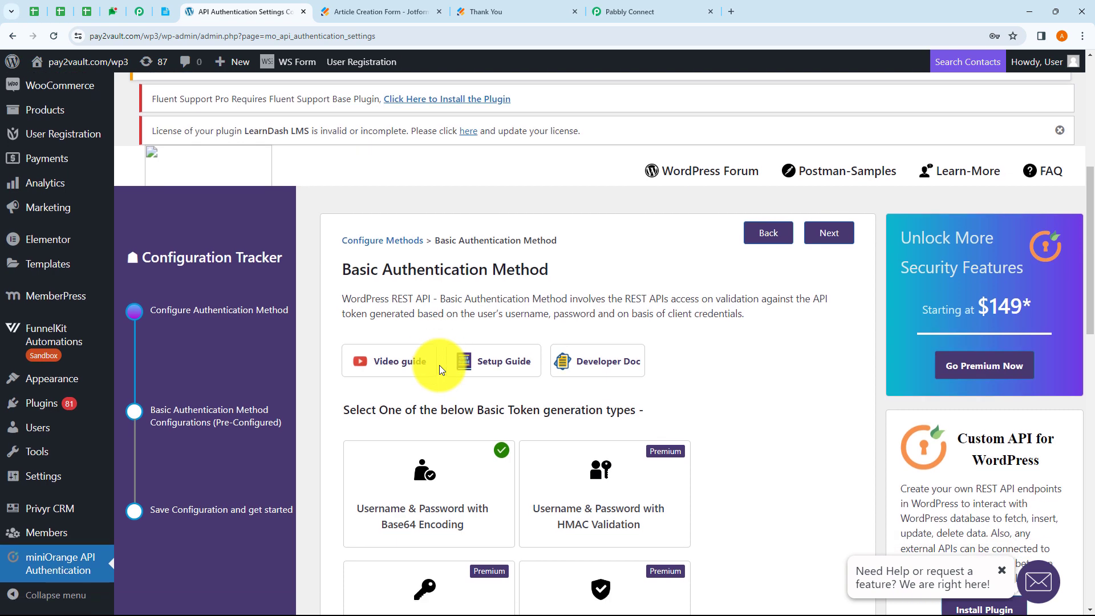
Step: Switch back to the Pabbly Connect workflow and connect the WordPress action using the existing connection WordPress #2
{"action": "scroll", "coordinate": [439, 365], "scroll_direction": "down", "scroll_amount": 2}
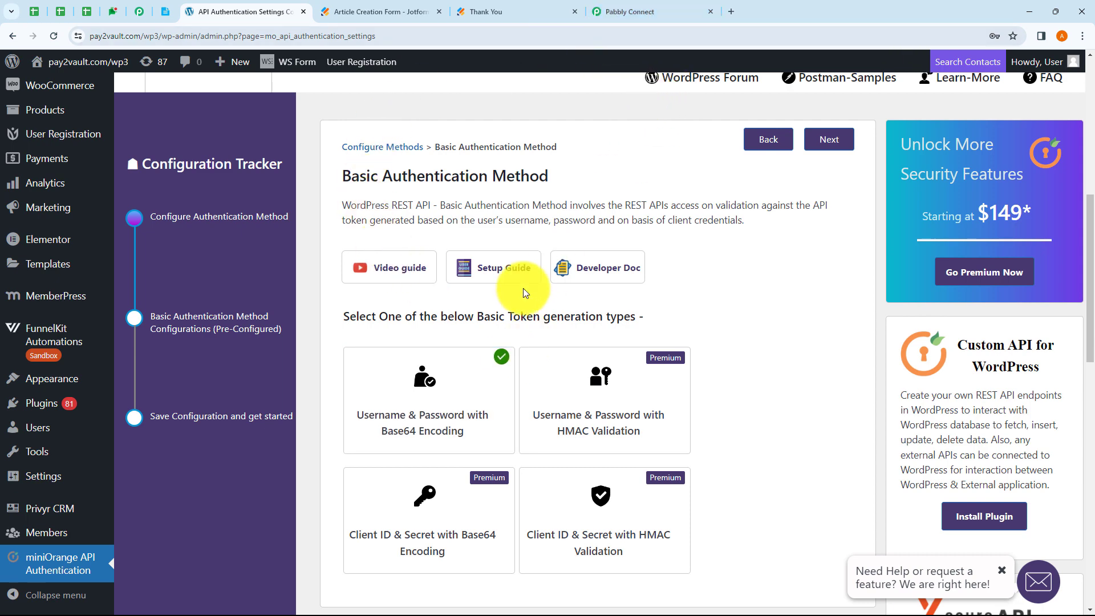
{"action": "left_click", "coordinate": [630, 12]}
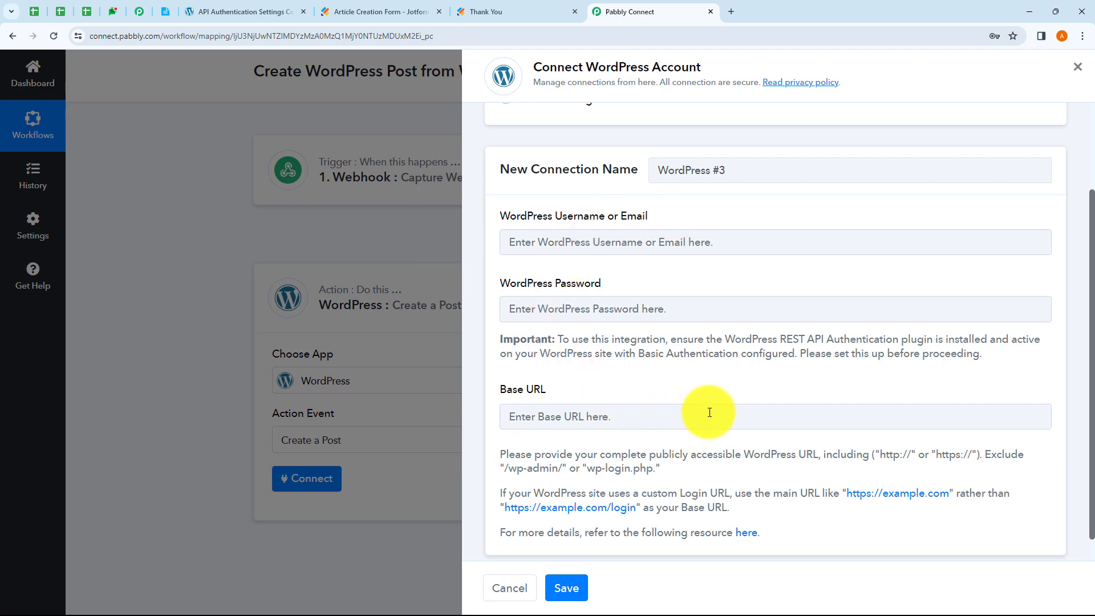
{"action": "scroll", "coordinate": [587, 365], "scroll_direction": "down", "scroll_amount": 1}
{"action": "scroll", "coordinate": [546, 237], "scroll_direction": "up", "scroll_amount": 3}
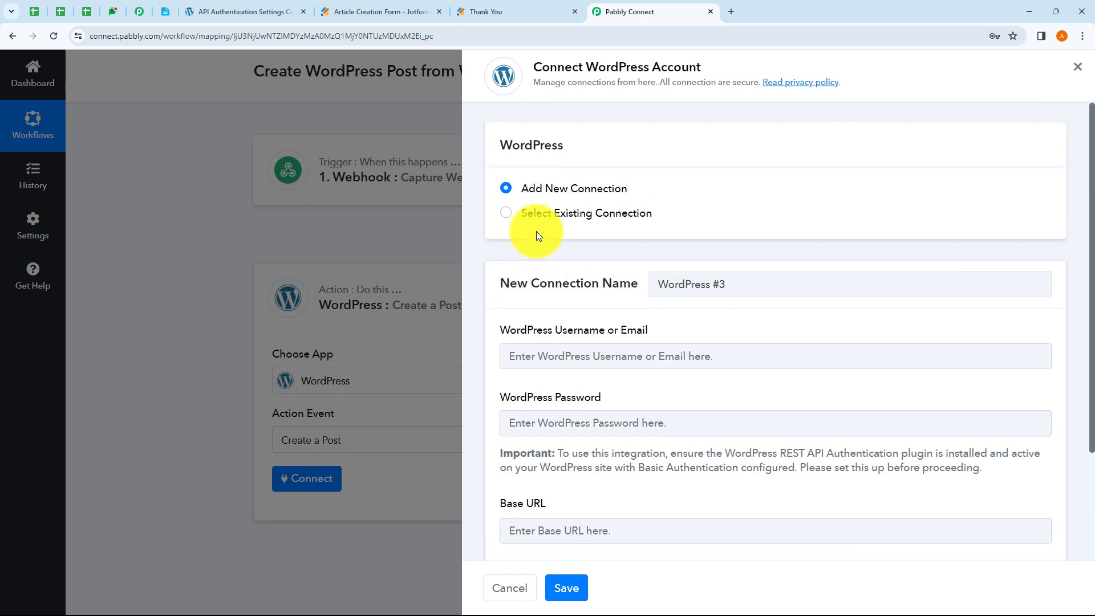
{"action": "left_click", "coordinate": [508, 215]}
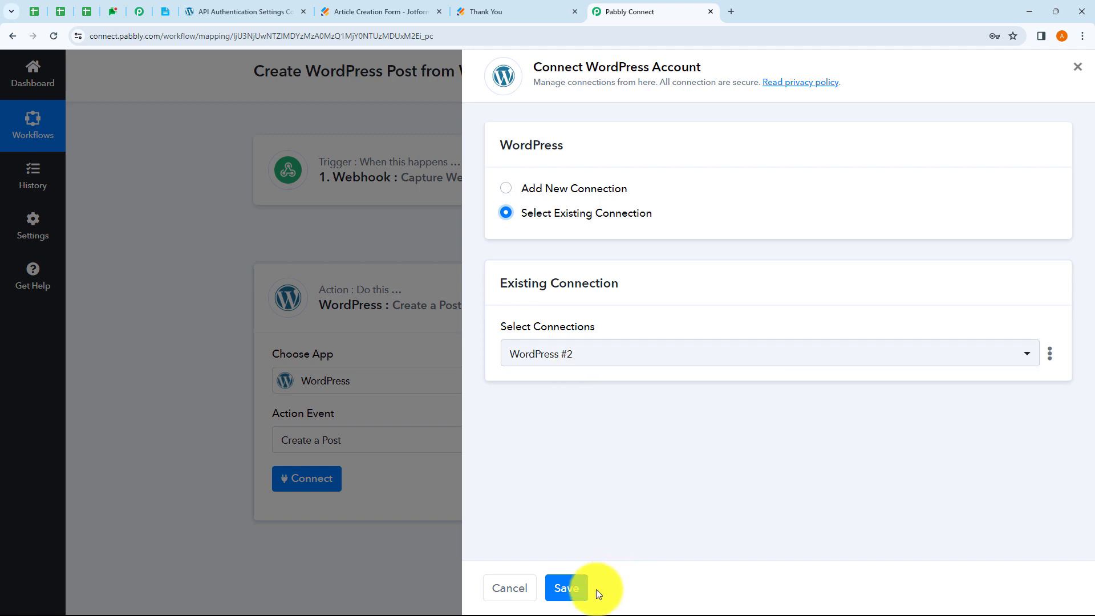
{"action": "left_click", "coordinate": [579, 592]}
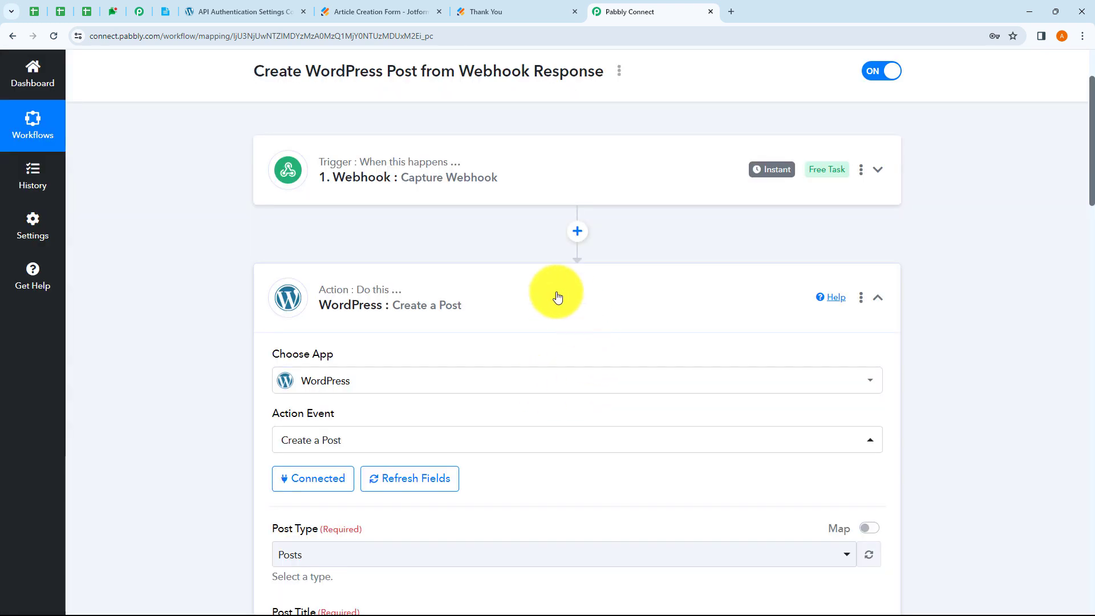
Step: Review the WordPress Create a Post fields, from the post type and title down to the comment status and author settings
{"action": "scroll", "coordinate": [450, 304], "scroll_direction": "down", "scroll_amount": 4}
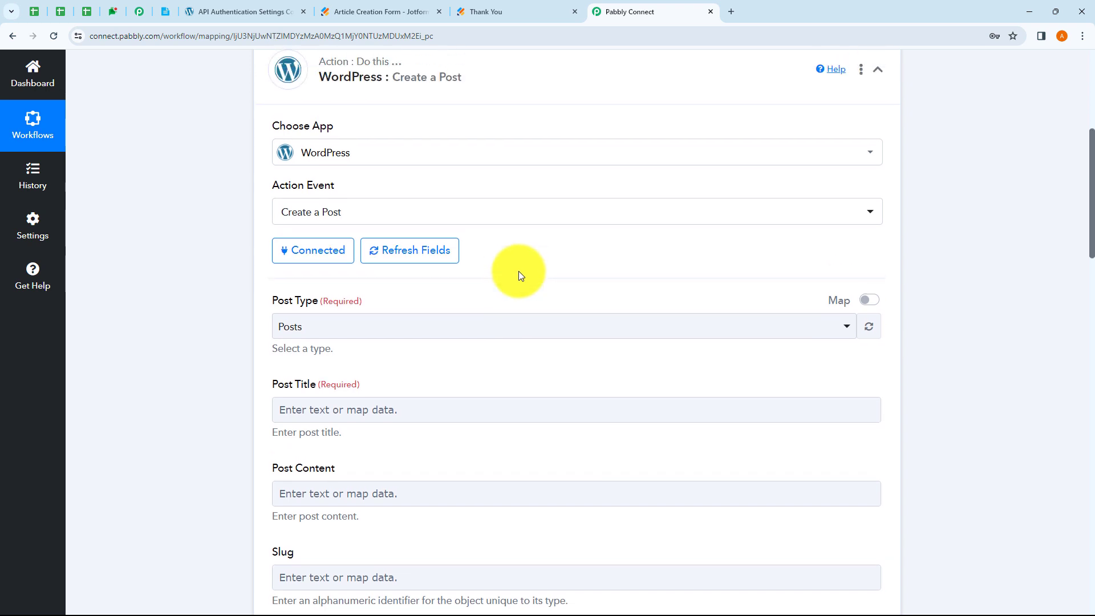
{"action": "scroll", "coordinate": [519, 273], "scroll_direction": "down", "scroll_amount": 1}
{"action": "scroll", "coordinate": [518, 272], "scroll_direction": "down", "scroll_amount": 1}
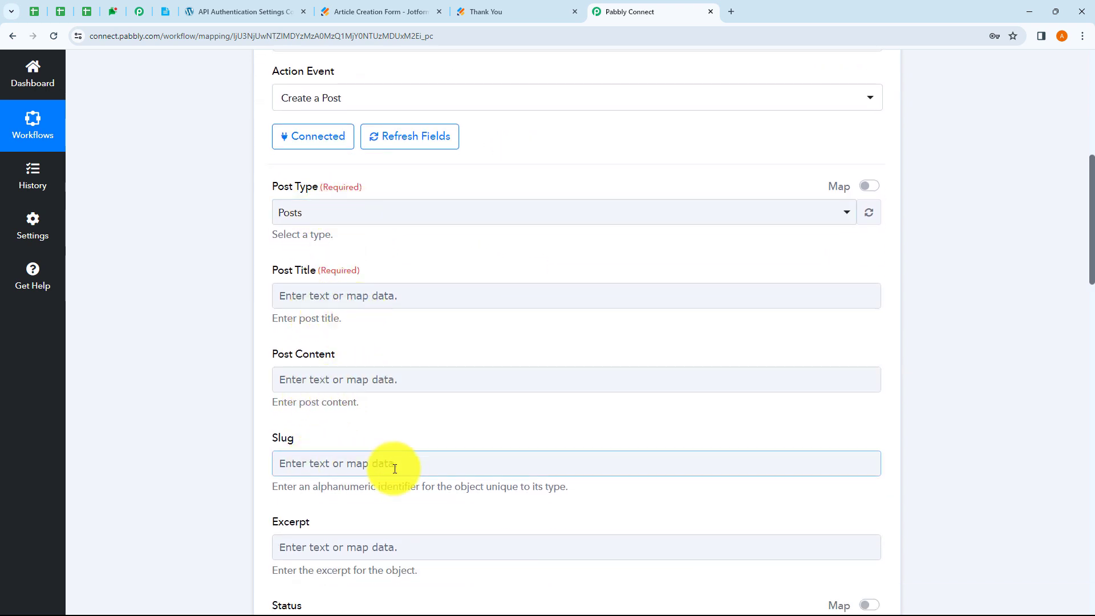
{"action": "scroll", "coordinate": [384, 460], "scroll_direction": "down", "scroll_amount": 4}
{"action": "scroll", "coordinate": [394, 468], "scroll_direction": "down", "scroll_amount": 8}
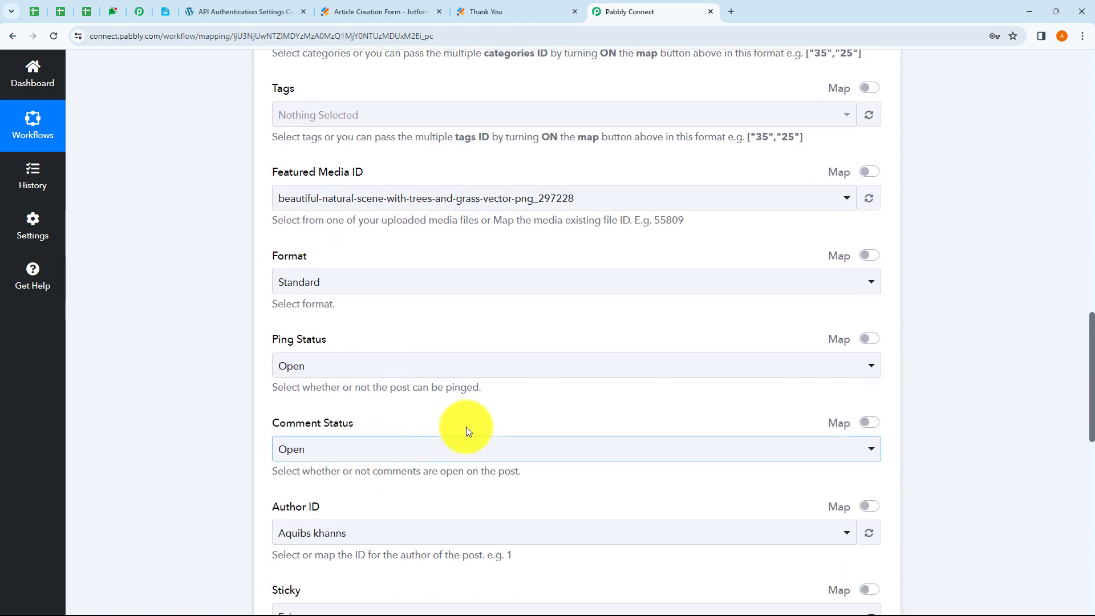
{"action": "scroll", "coordinate": [466, 429], "scroll_direction": "up", "scroll_amount": 4}
{"action": "scroll", "coordinate": [473, 422], "scroll_direction": "up", "scroll_amount": 9}
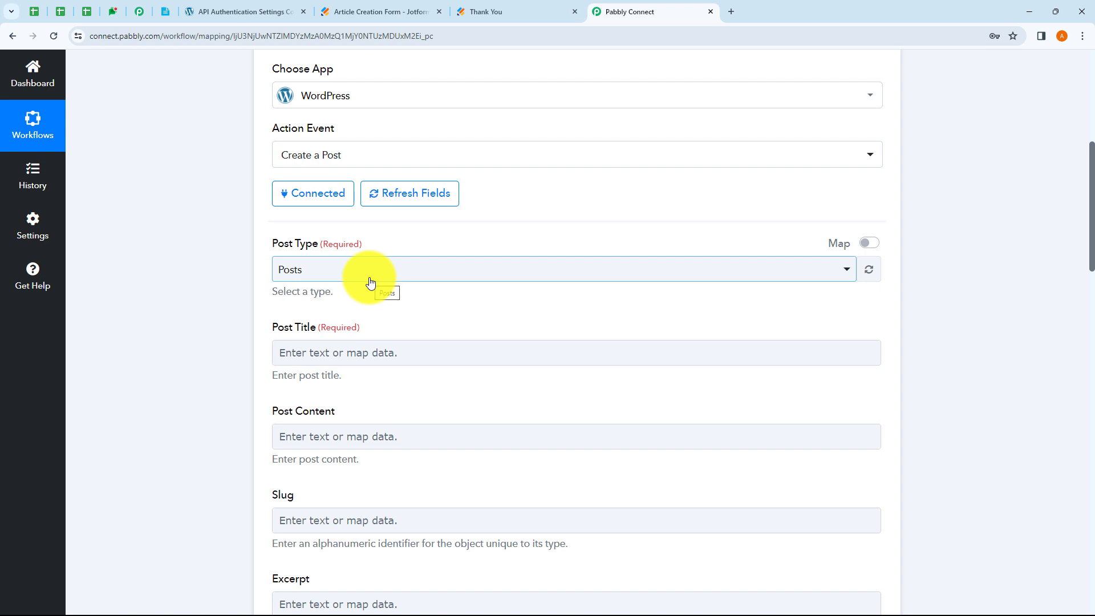
{"action": "scroll", "coordinate": [411, 352], "scroll_direction": "down", "scroll_amount": 2}
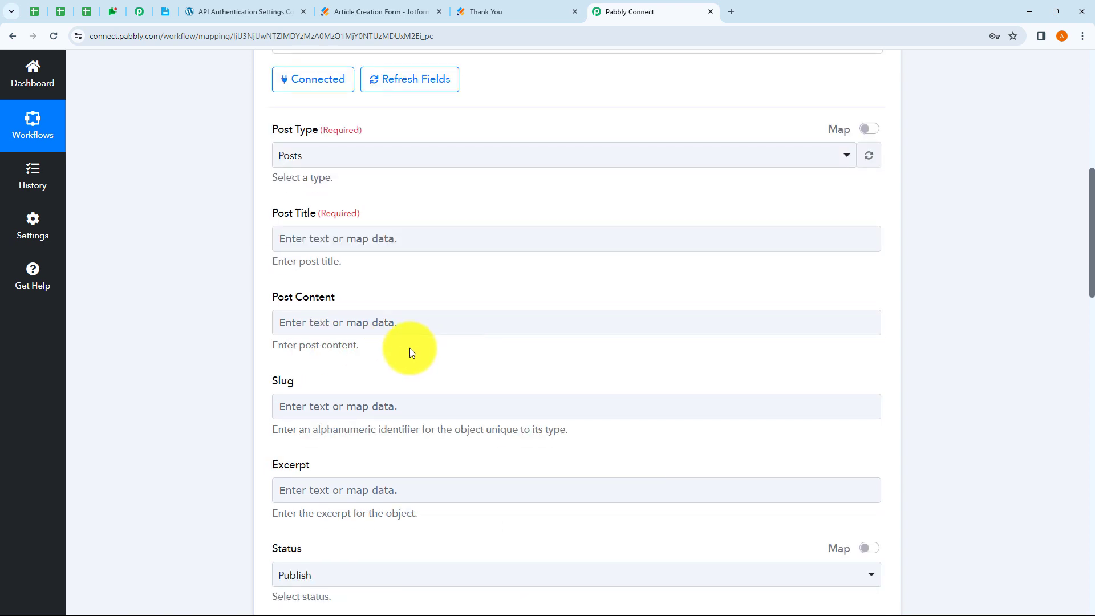
{"action": "scroll", "coordinate": [484, 342], "scroll_direction": "up", "scroll_amount": 1}
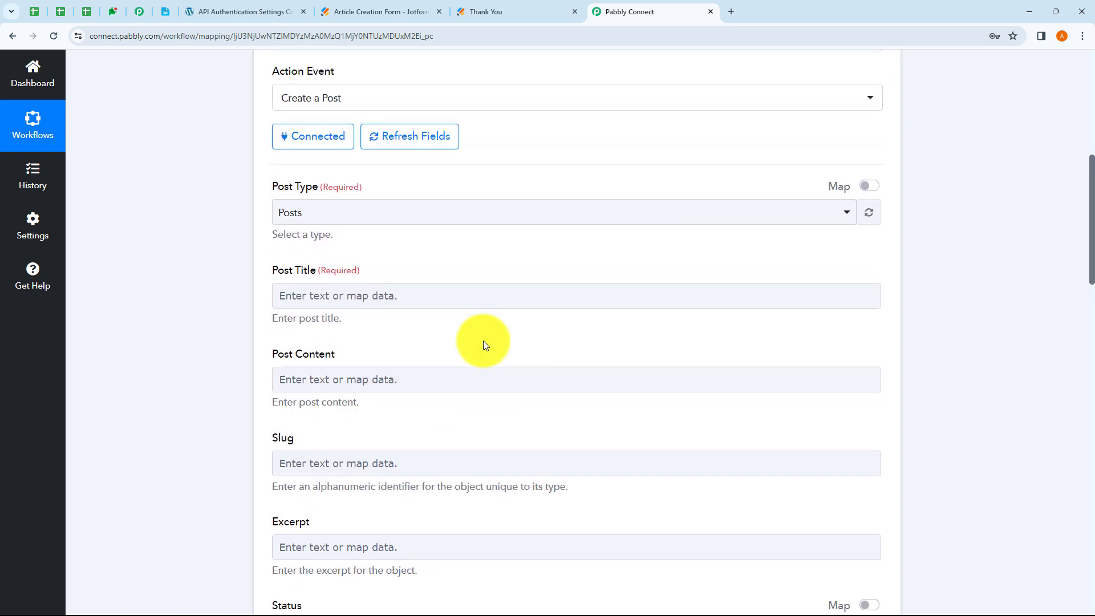
{"action": "scroll", "coordinate": [484, 342], "scroll_direction": "up", "scroll_amount": 1}
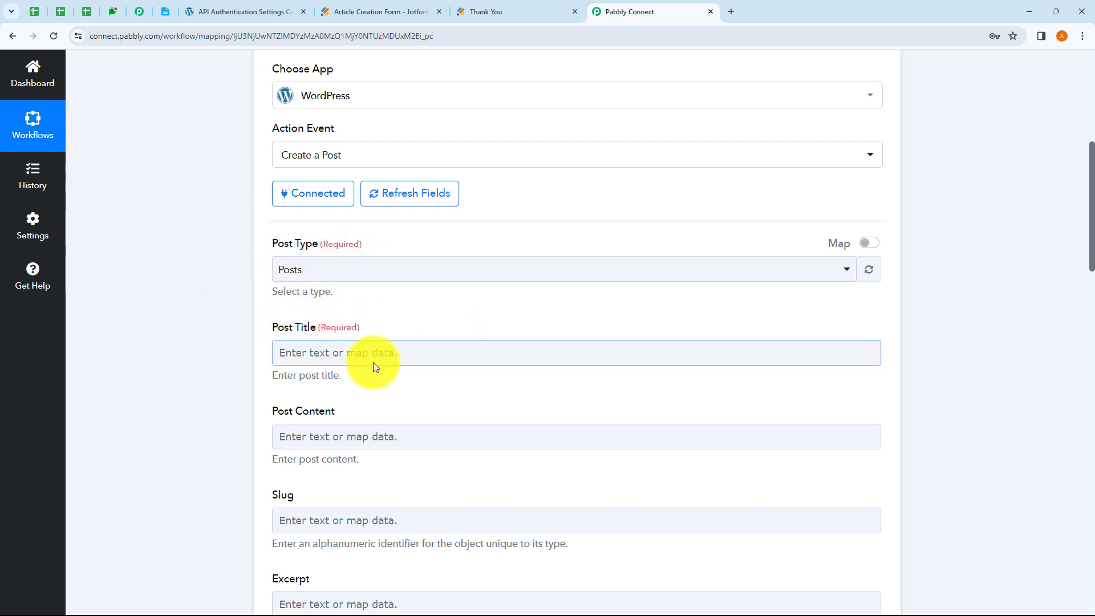
Step: Look through the available post types and choose Posts for the WordPress action
{"action": "left_click", "coordinate": [368, 272]}
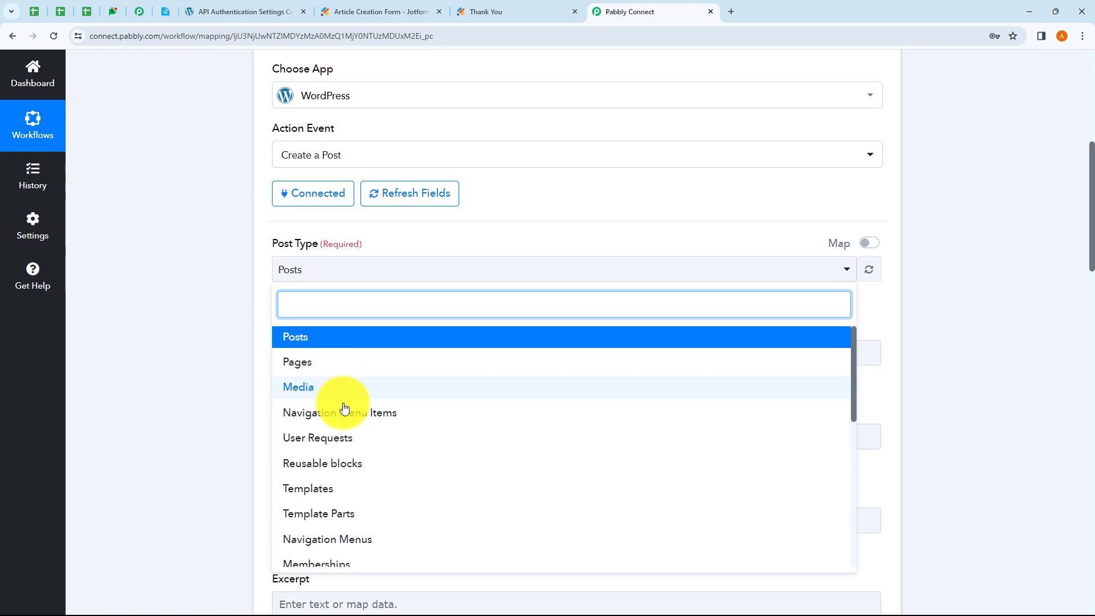
{"action": "scroll", "coordinate": [367, 459], "scroll_direction": "down", "scroll_amount": 2}
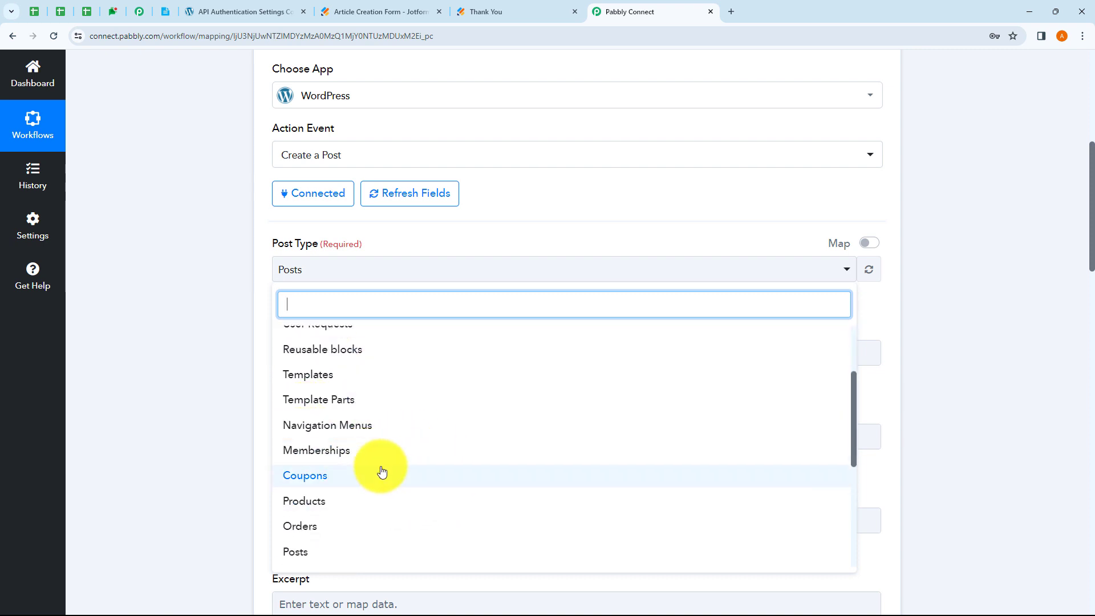
{"action": "left_click", "coordinate": [207, 369]}
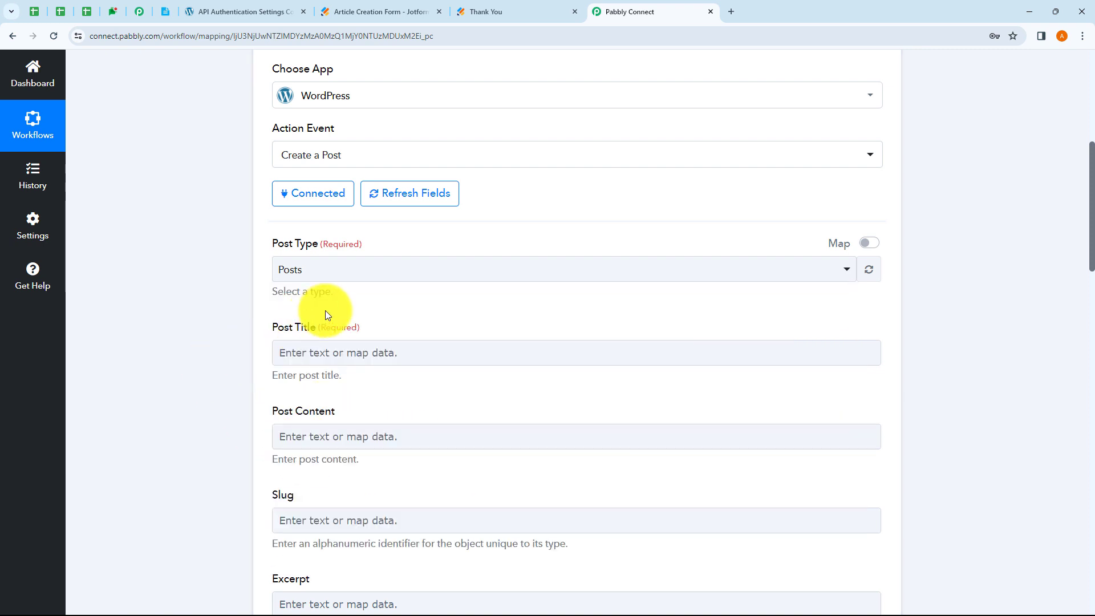
{"action": "left_click", "coordinate": [315, 285]}
{"action": "left_click", "coordinate": [329, 337]}
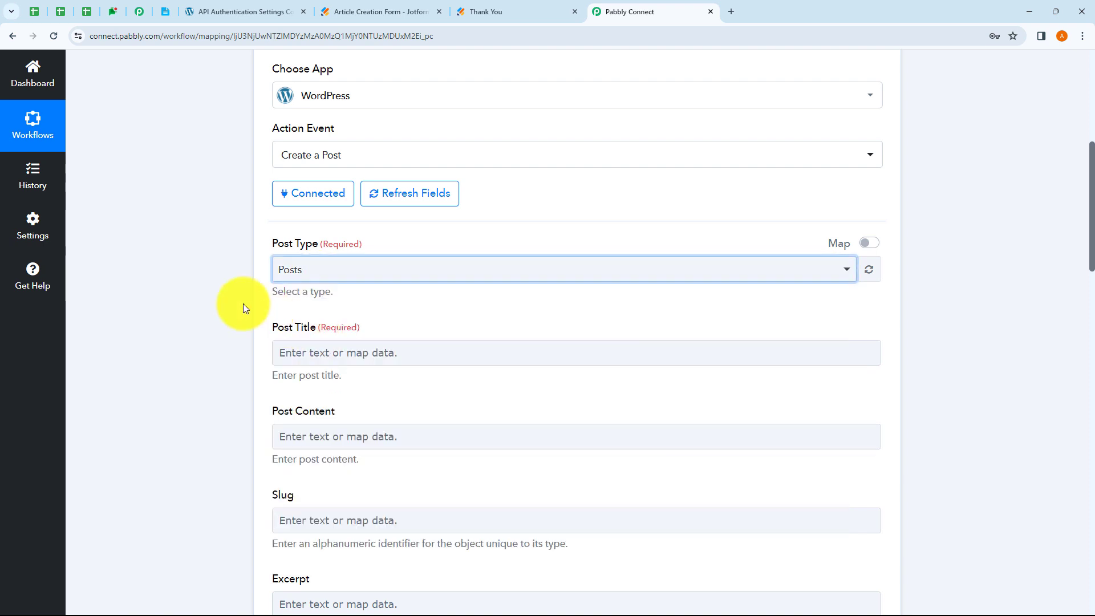
Step: Expand the webhook trigger, examine the captured form response for the article title and content, and collapse the trigger
{"action": "scroll", "coordinate": [422, 292], "scroll_direction": "down", "scroll_amount": 2}
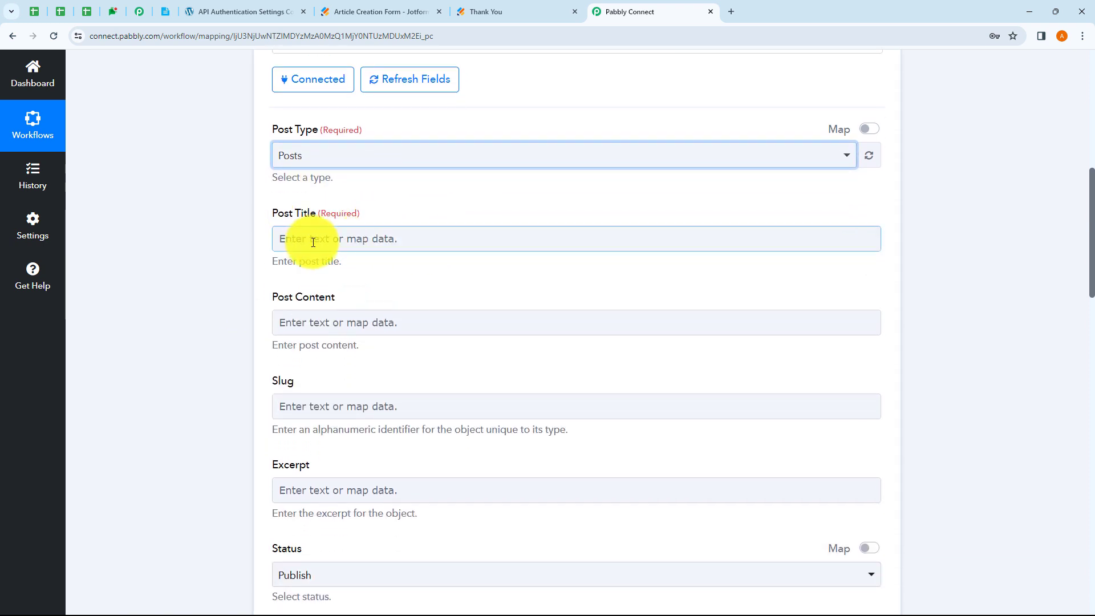
{"action": "left_click", "coordinate": [354, 238]}
{"action": "left_click", "coordinate": [234, 244]}
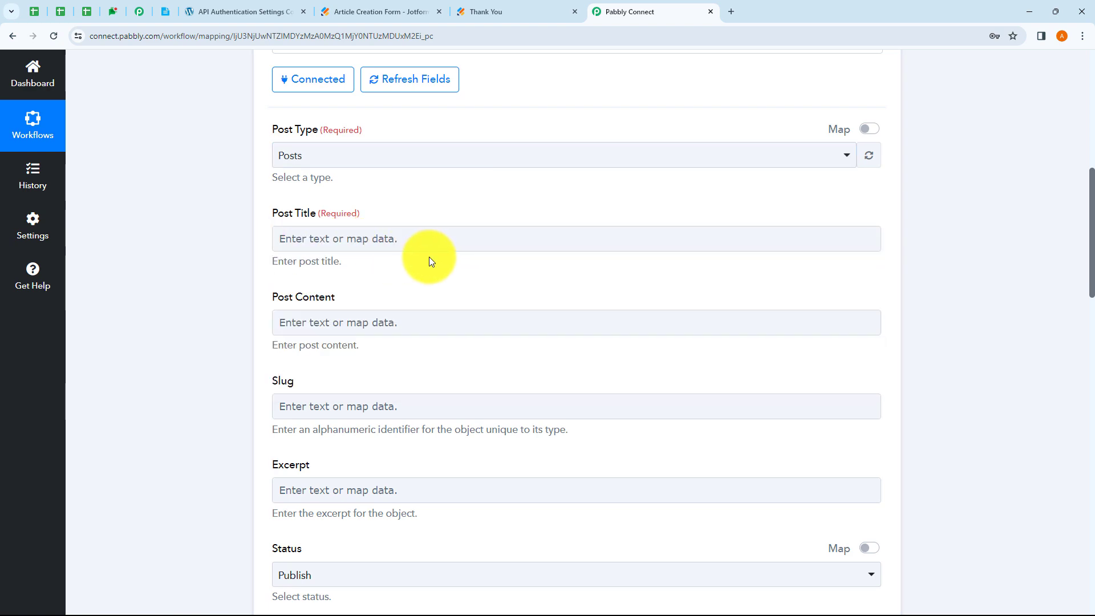
{"action": "scroll", "coordinate": [525, 251], "scroll_direction": "up", "scroll_amount": 8}
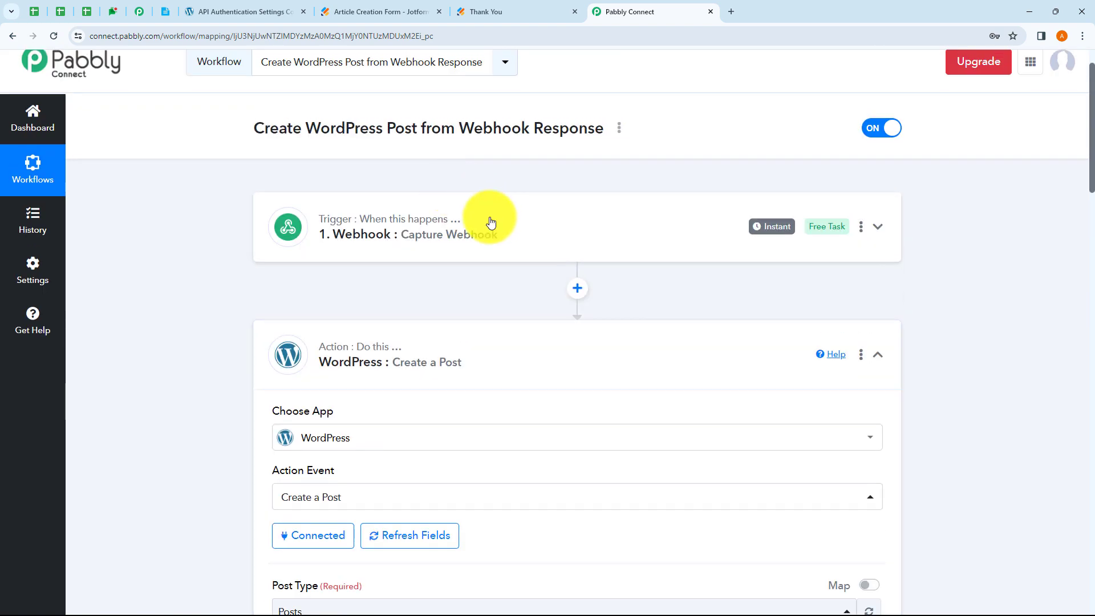
{"action": "left_click", "coordinate": [490, 221]}
{"action": "scroll", "coordinate": [489, 223], "scroll_direction": "down", "scroll_amount": 8}
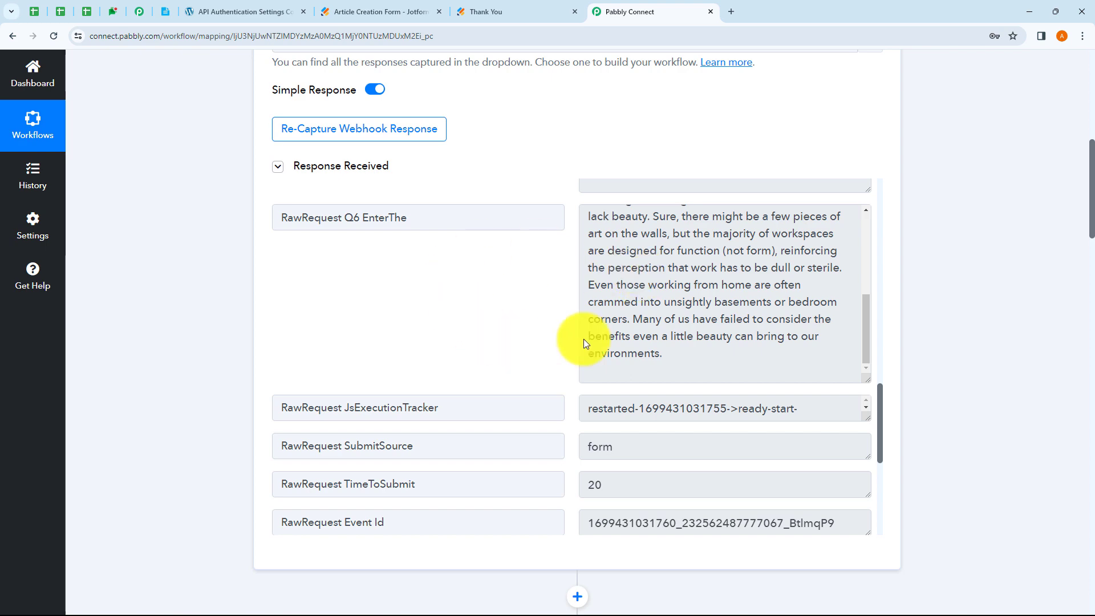
{"action": "scroll", "coordinate": [700, 326], "scroll_direction": "up", "scroll_amount": 2}
{"action": "left_click_drag", "start_coordinate": [865, 377], "coordinate": [868, 310]}
{"action": "scroll", "coordinate": [587, 330], "scroll_direction": "up", "scroll_amount": 10}
{"action": "scroll", "coordinate": [428, 206], "scroll_direction": "up", "scroll_amount": 10}
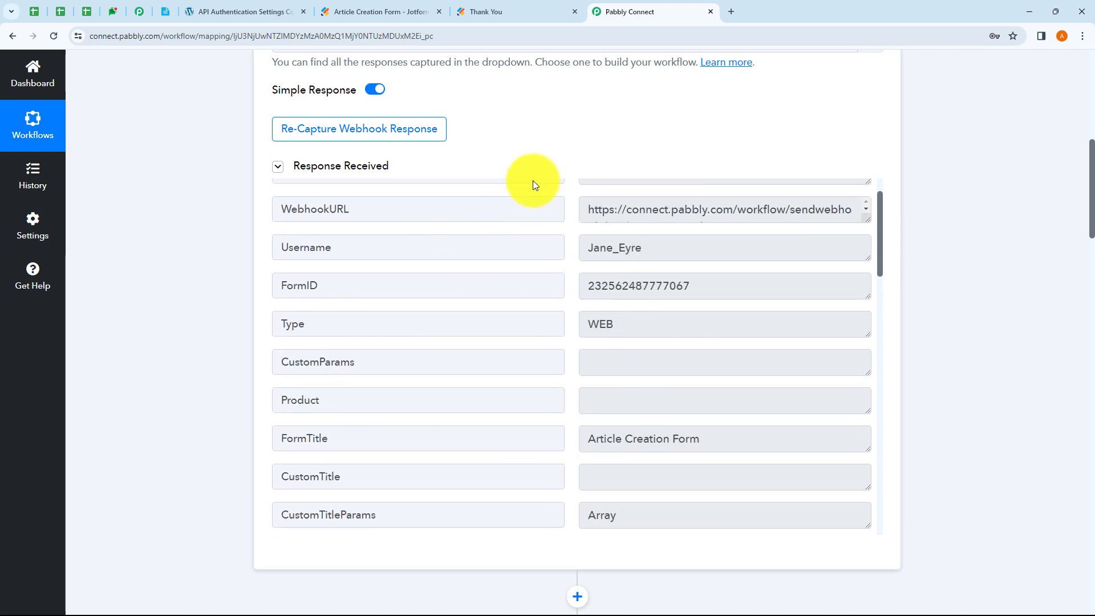
{"action": "scroll", "coordinate": [536, 183], "scroll_direction": "up", "scroll_amount": 3}
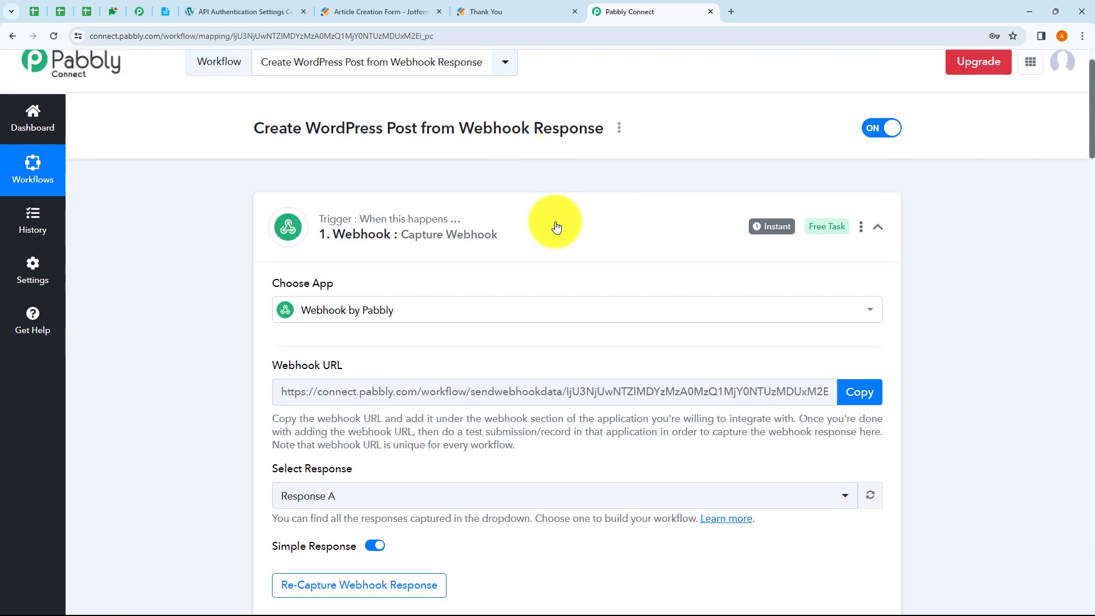
{"action": "left_click", "coordinate": [557, 227]}
Step: Map the Post Title to the webhook's RawRequest Q7 EnterThe7 value
{"action": "scroll", "coordinate": [556, 229], "scroll_direction": "down", "scroll_amount": 3}
{"action": "scroll", "coordinate": [504, 181], "scroll_direction": "down", "scroll_amount": 4}
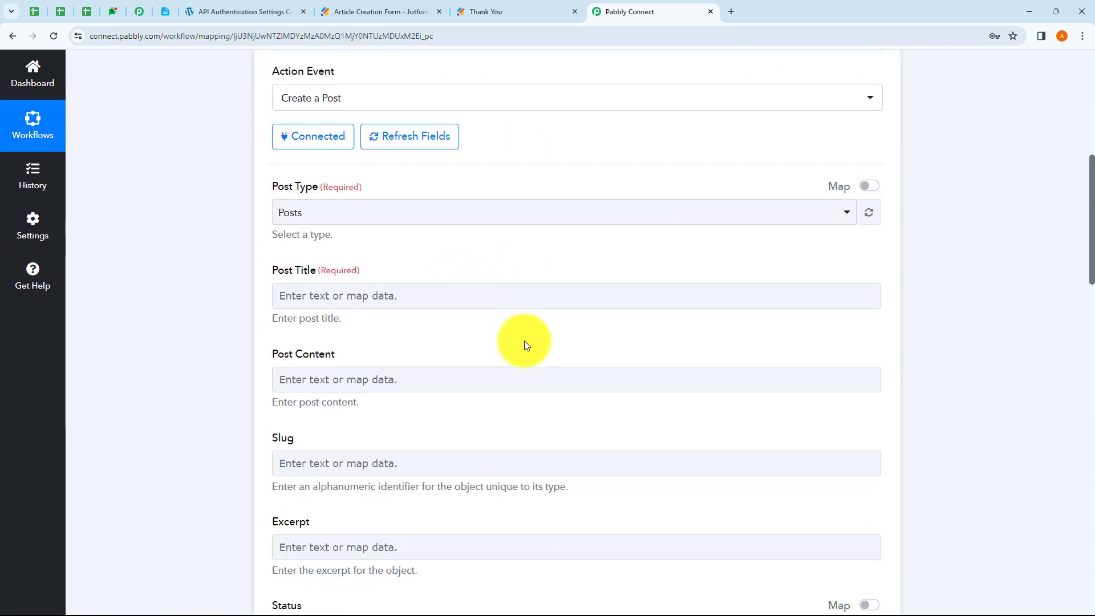
{"action": "left_click", "coordinate": [354, 295]}
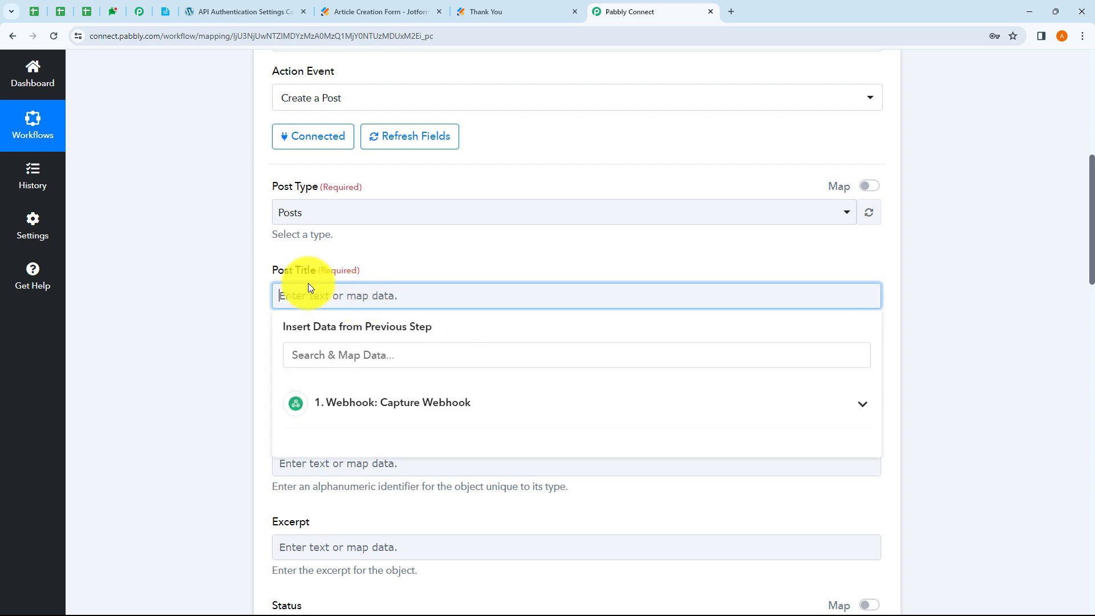
{"action": "left_click", "coordinate": [368, 420]}
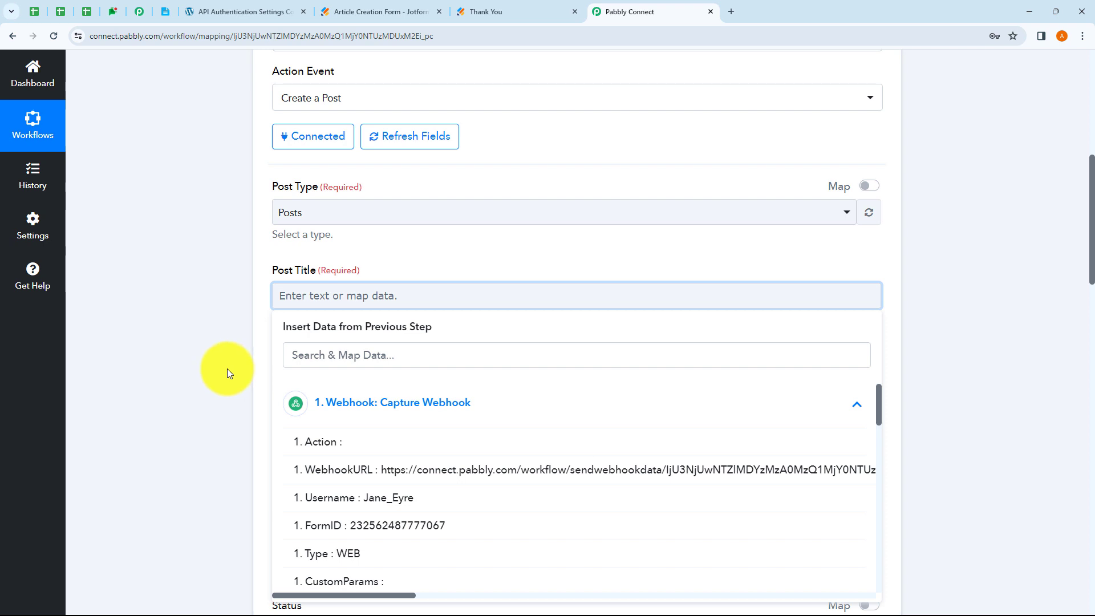
{"action": "scroll", "coordinate": [234, 365], "scroll_direction": "down", "scroll_amount": 2}
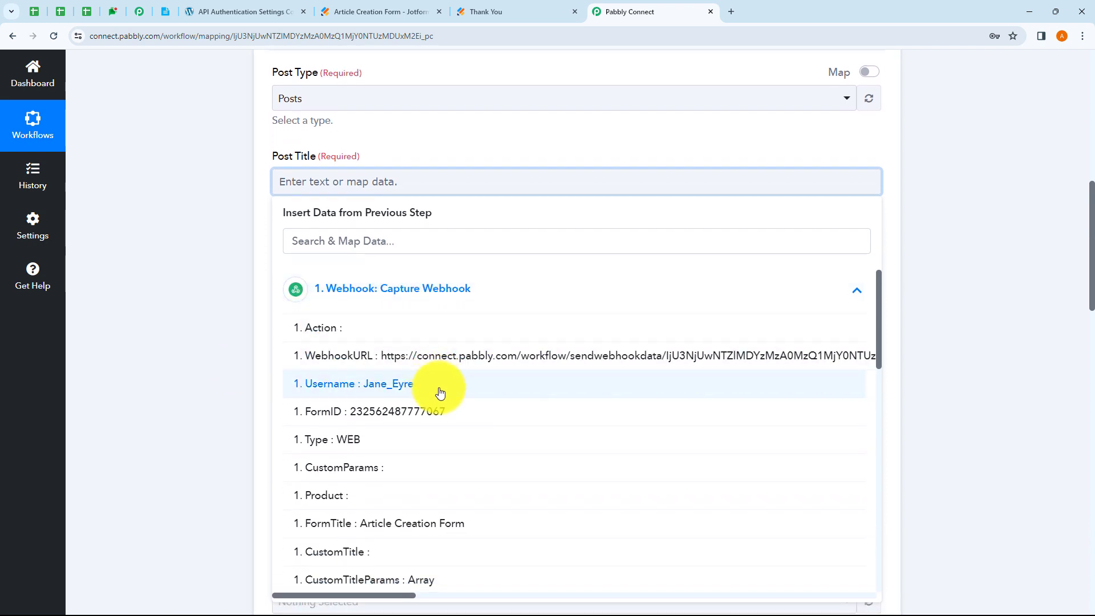
{"action": "scroll", "coordinate": [439, 391], "scroll_direction": "down", "scroll_amount": 2}
{"action": "scroll", "coordinate": [443, 413], "scroll_direction": "down", "scroll_amount": 7}
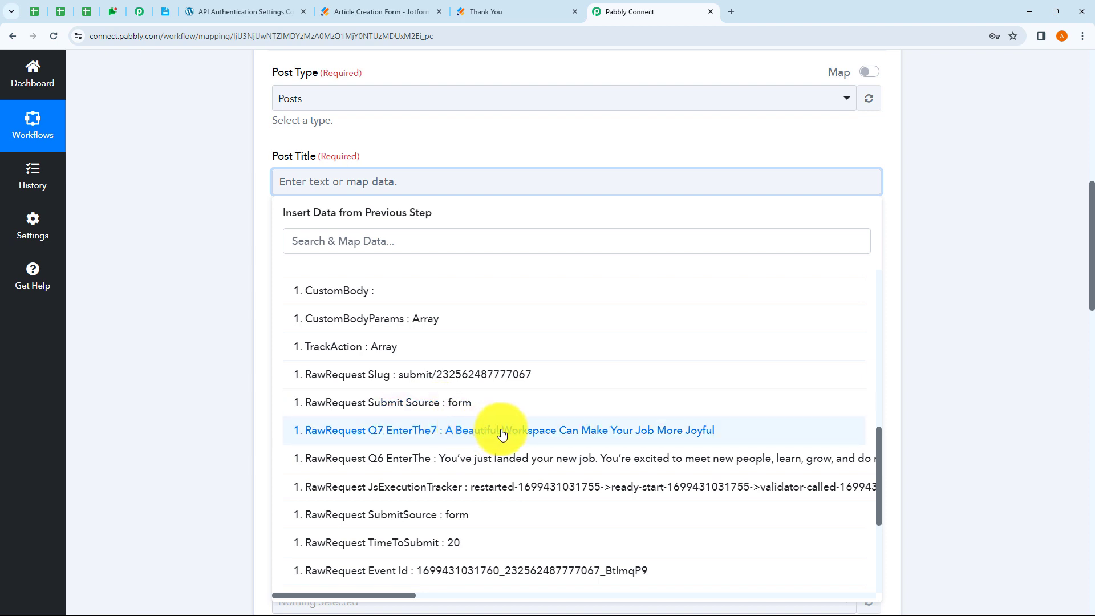
{"action": "left_click", "coordinate": [502, 431]}
{"action": "left_click", "coordinate": [222, 279]}
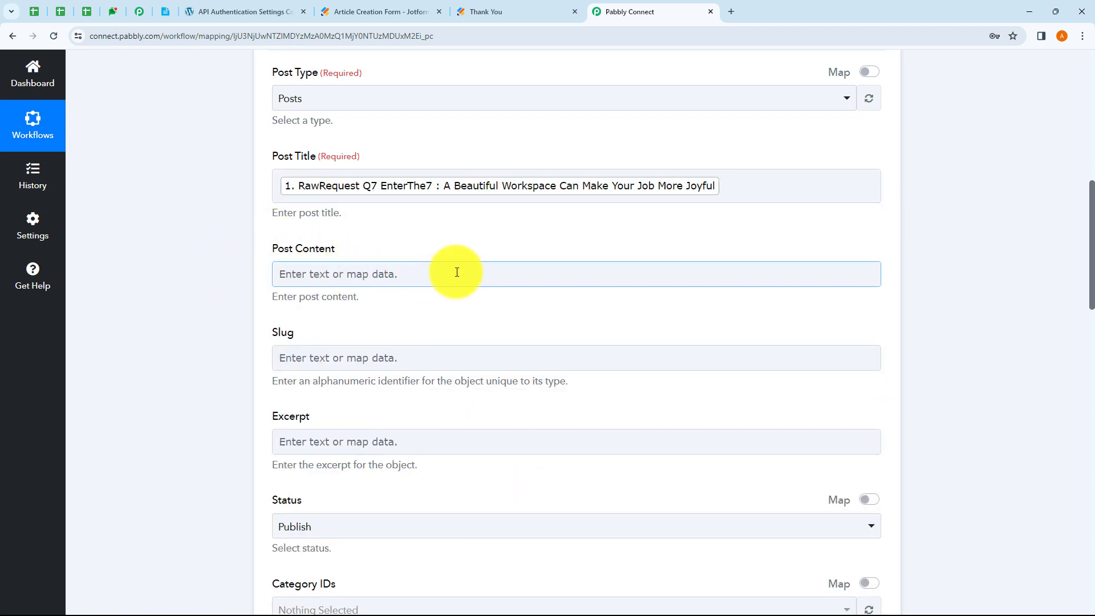
Step: Map the Post Content to the webhook's RawRequest Q6 EnterThe value
{"action": "left_click", "coordinate": [374, 278]}
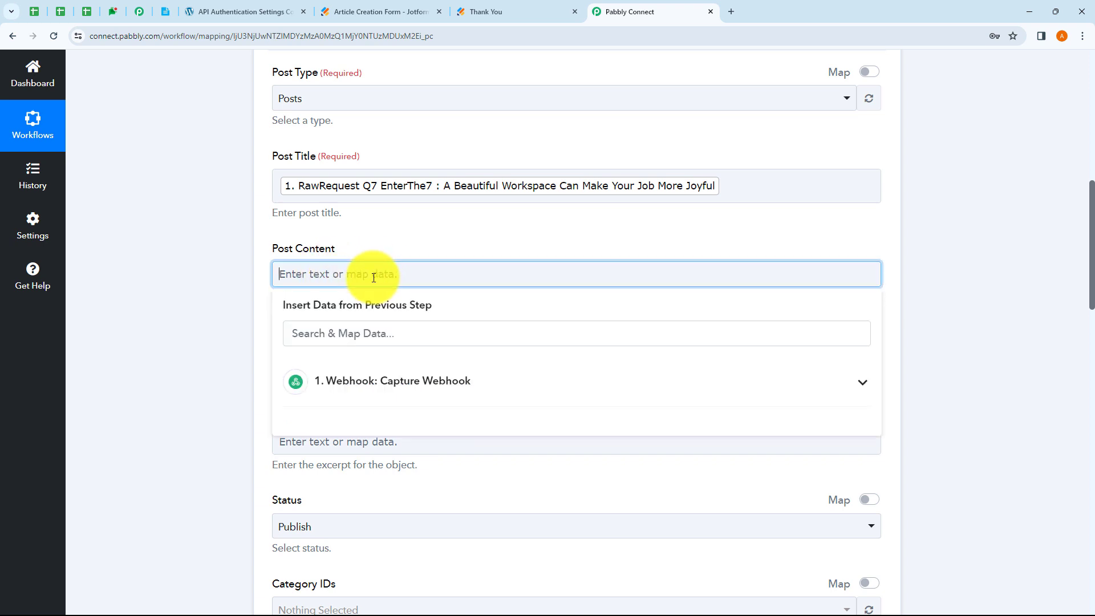
{"action": "left_click", "coordinate": [368, 381]}
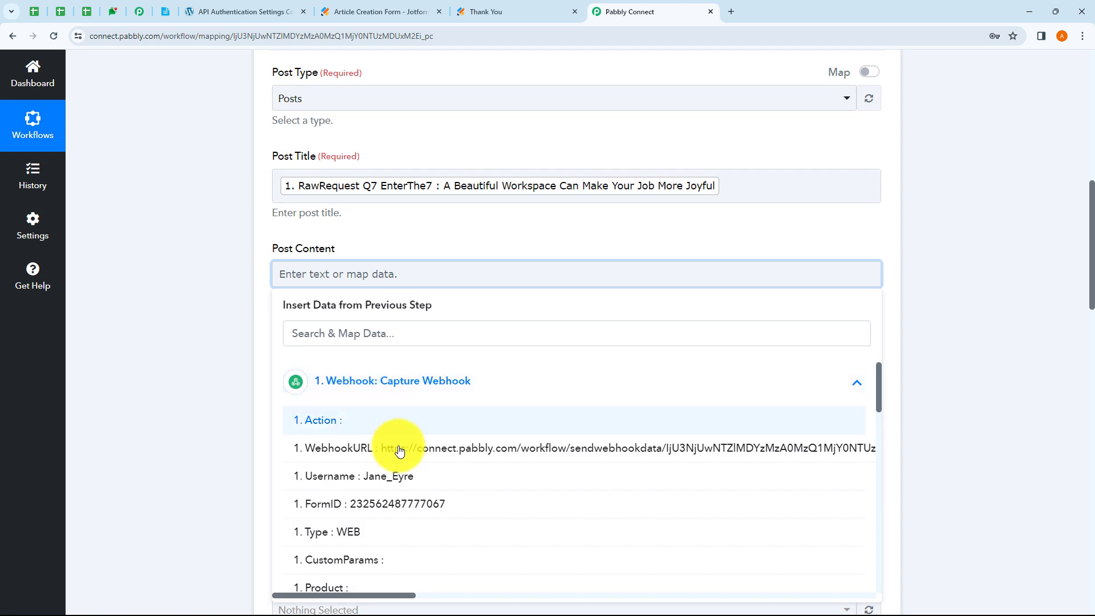
{"action": "scroll", "coordinate": [409, 481], "scroll_direction": "down", "scroll_amount": 10}
{"action": "scroll", "coordinate": [409, 484], "scroll_direction": "down", "scroll_amount": 2}
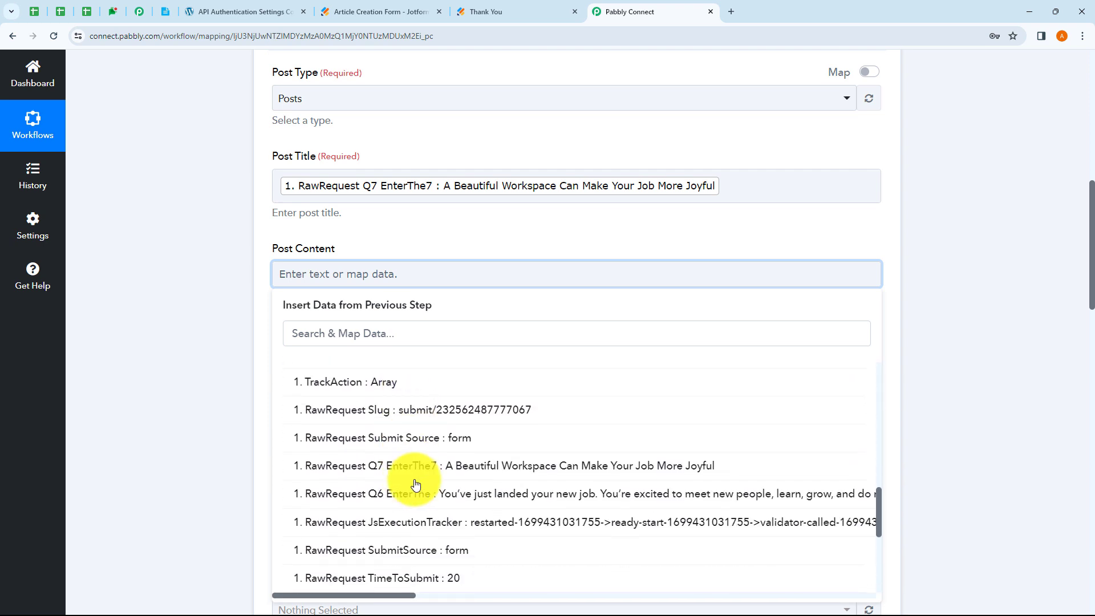
{"action": "left_click", "coordinate": [471, 494]}
{"action": "left_click", "coordinate": [191, 291]}
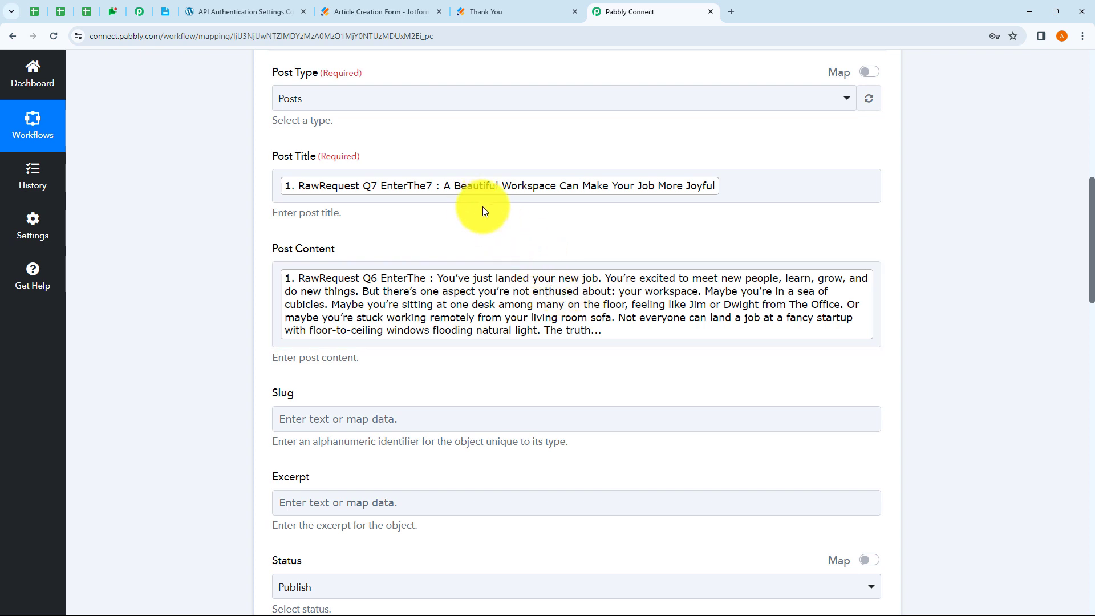
Step: Expand the webhook trigger again and look over its settings and captured response alongside the WordPress action
{"action": "scroll", "coordinate": [539, 205], "scroll_direction": "up", "scroll_amount": 9}
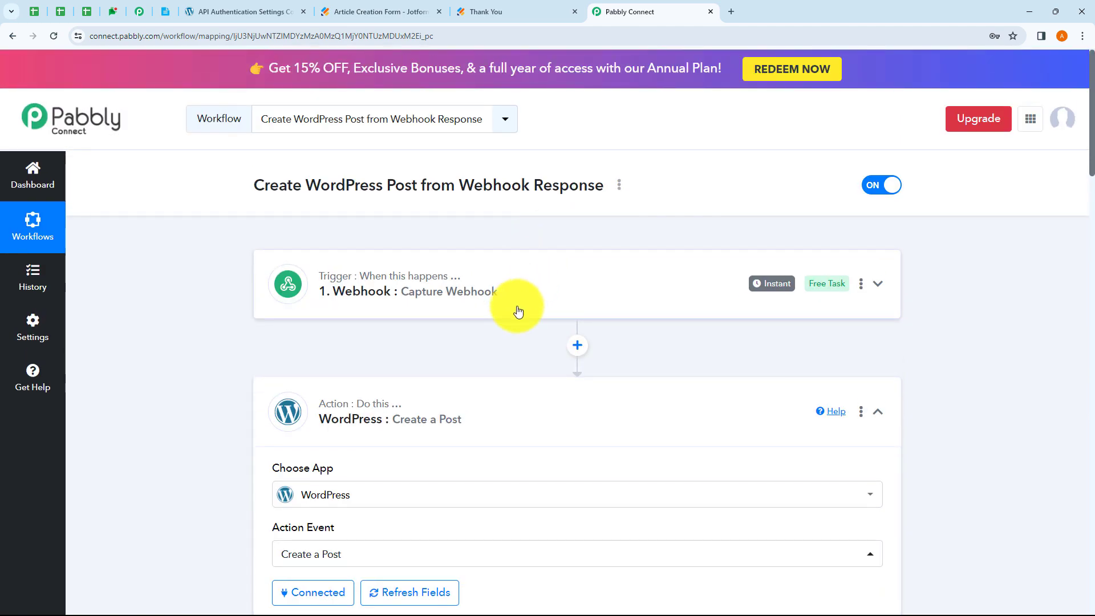
{"action": "left_click", "coordinate": [516, 310]}
{"action": "scroll", "coordinate": [520, 307], "scroll_direction": "down", "scroll_amount": 13}
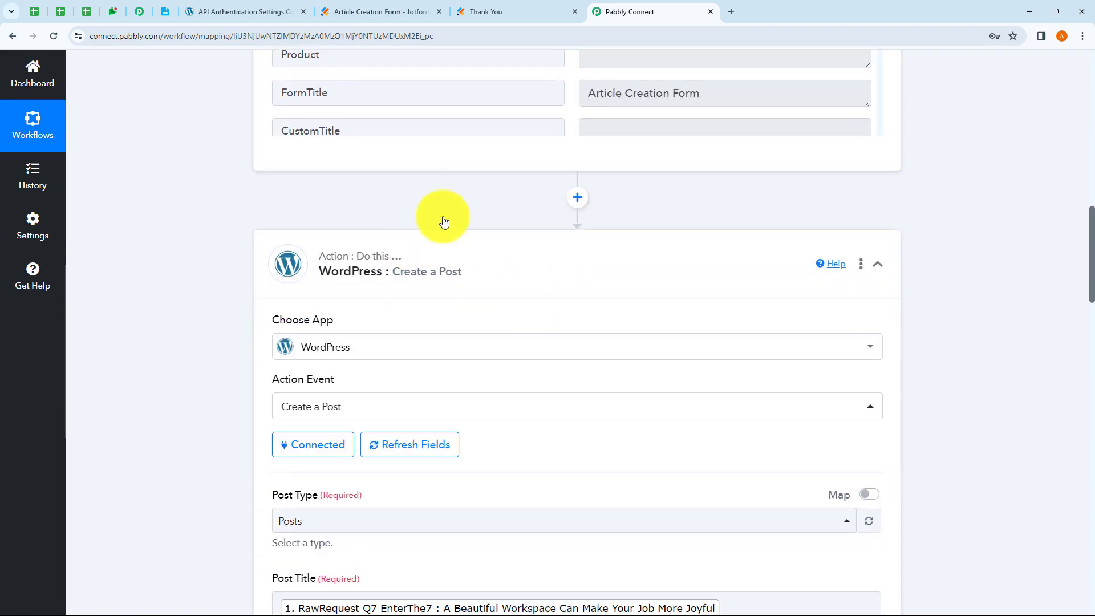
{"action": "scroll", "coordinate": [502, 149], "scroll_direction": "up", "scroll_amount": 4}
{"action": "scroll", "coordinate": [203, 237], "scroll_direction": "up", "scroll_amount": 8}
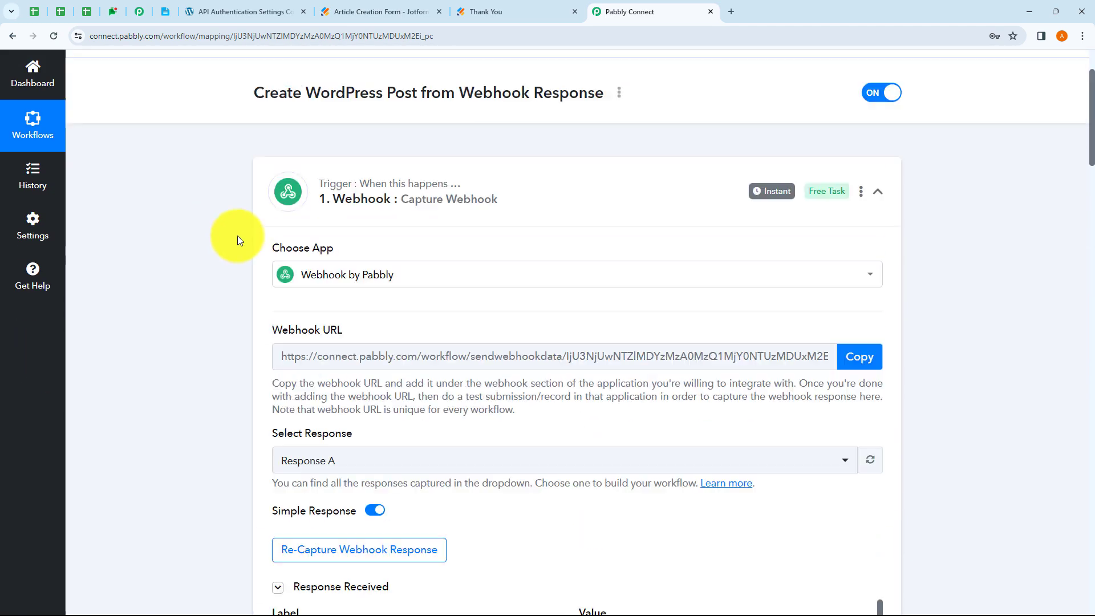
Step: Collapse the webhook trigger and review the mapped Post Title and Post Content in the WordPress action
{"action": "left_click", "coordinate": [529, 247]}
{"action": "scroll", "coordinate": [529, 248], "scroll_direction": "down", "scroll_amount": 7}
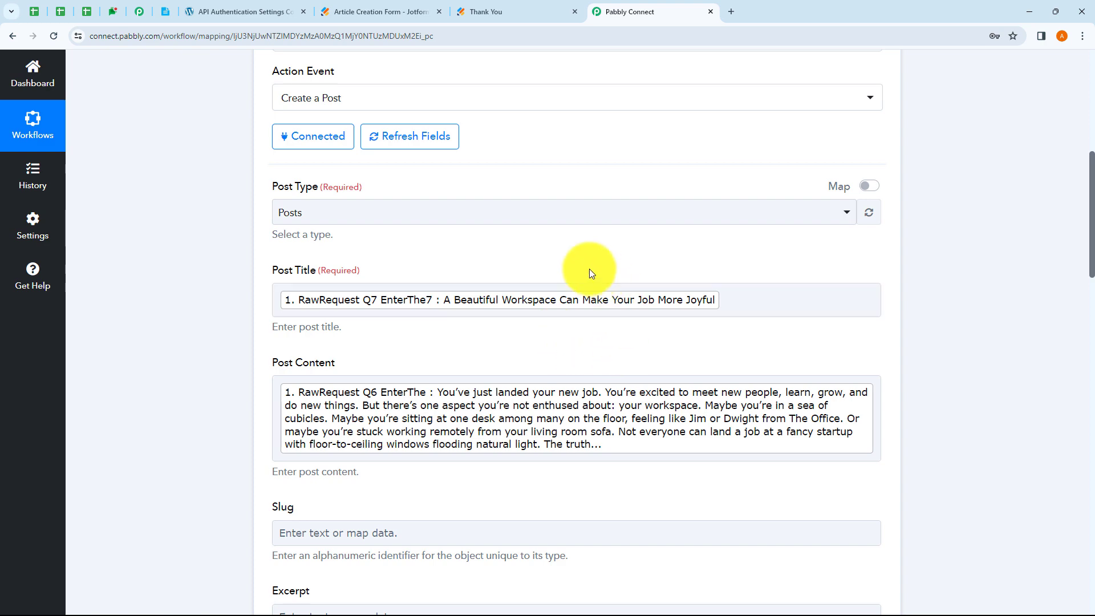
{"action": "scroll", "coordinate": [467, 169], "scroll_direction": "up", "scroll_amount": 4}
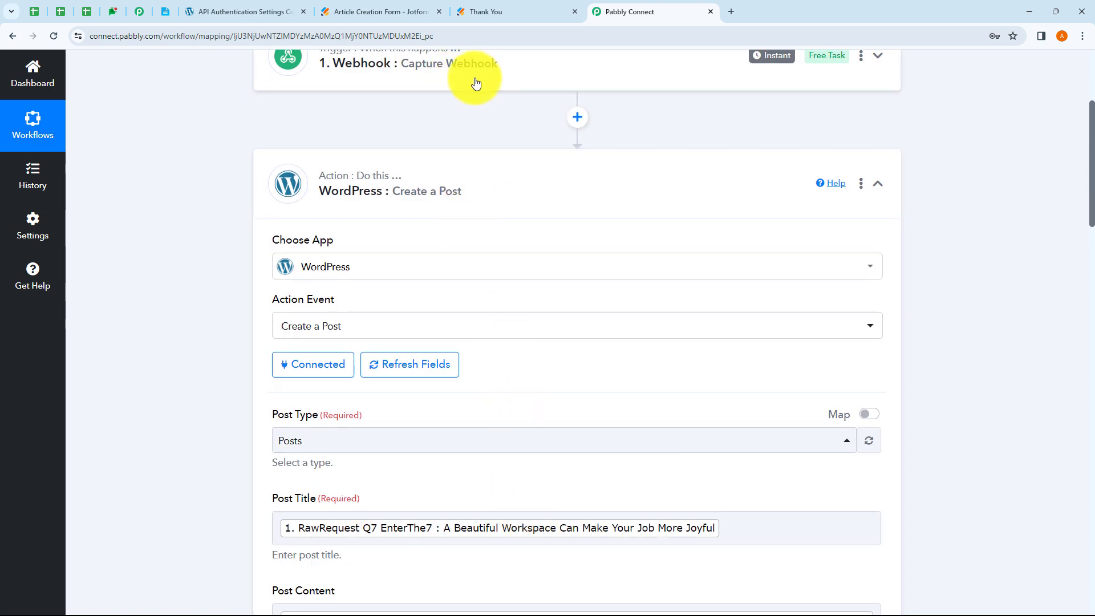
{"action": "scroll", "coordinate": [587, 216], "scroll_direction": "down", "scroll_amount": 3}
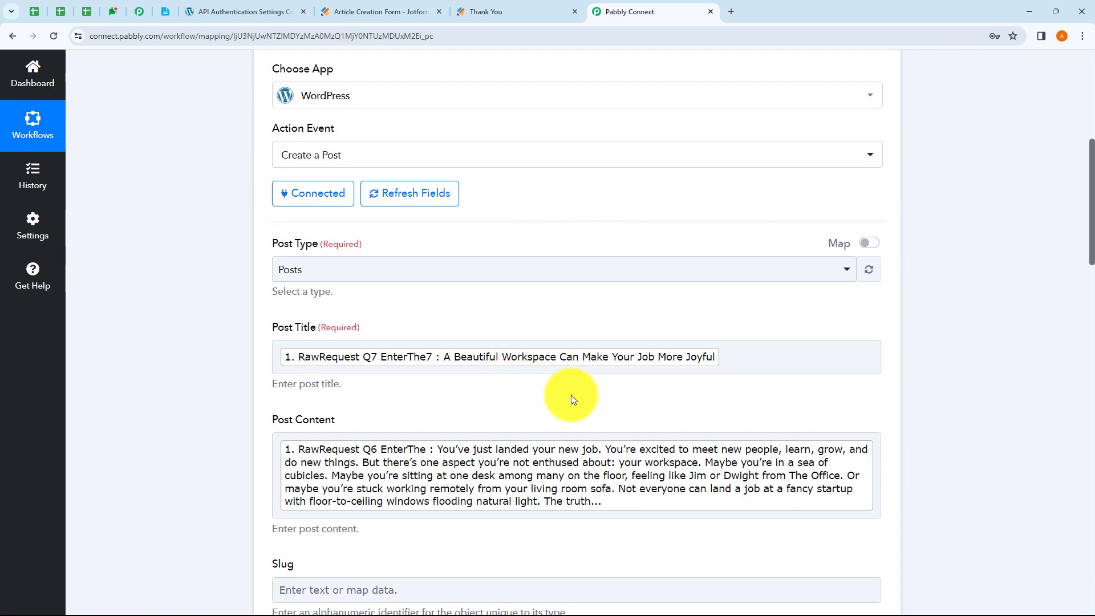
{"action": "scroll", "coordinate": [570, 397], "scroll_direction": "down", "scroll_amount": 2}
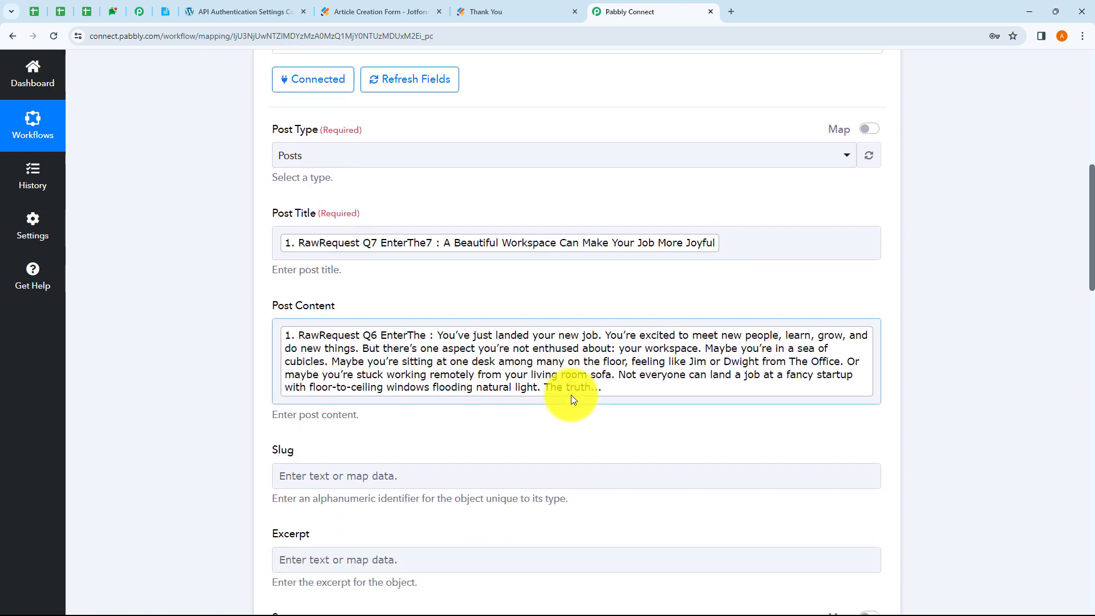
{"action": "scroll", "coordinate": [566, 381], "scroll_direction": "down", "scroll_amount": 4}
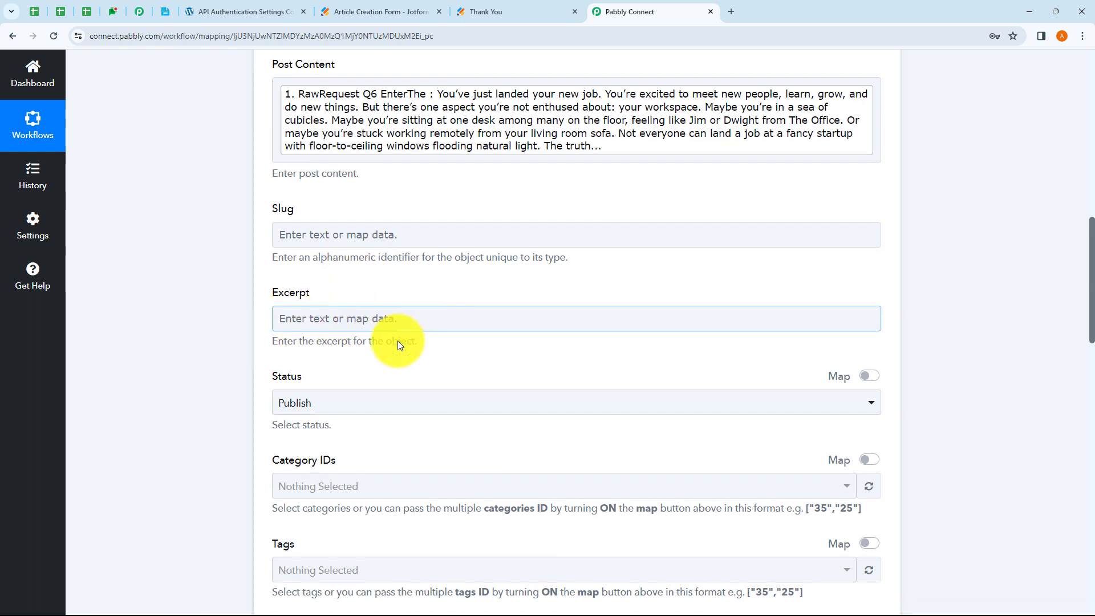
Step: Examine the available Status options for the WordPress post
{"action": "scroll", "coordinate": [393, 341], "scroll_direction": "down", "scroll_amount": 2}
{"action": "left_click", "coordinate": [381, 310]}
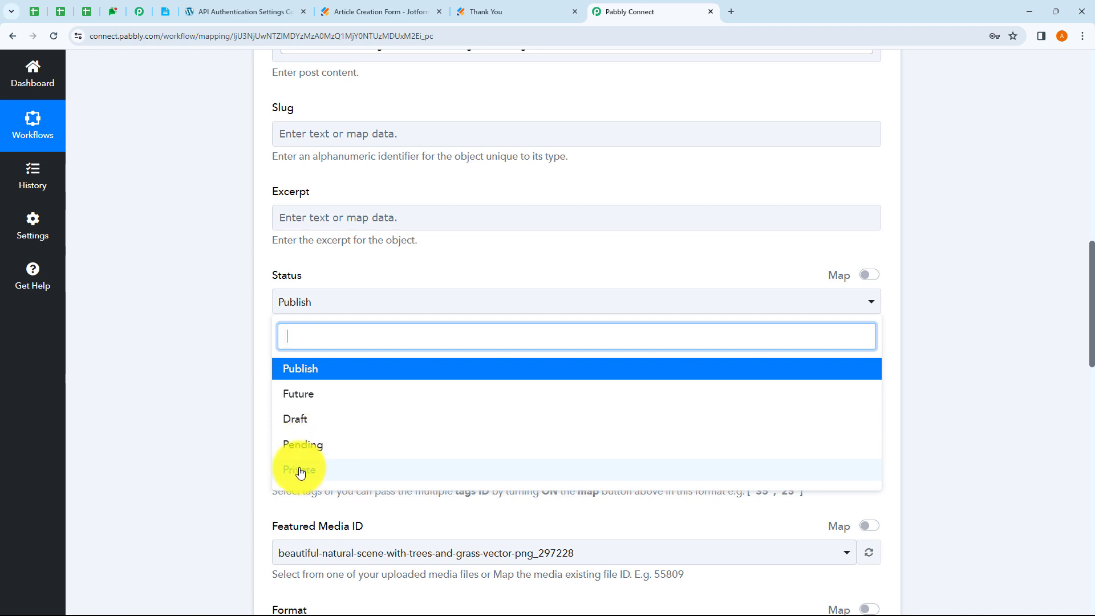
{"action": "left_click", "coordinate": [225, 393]}
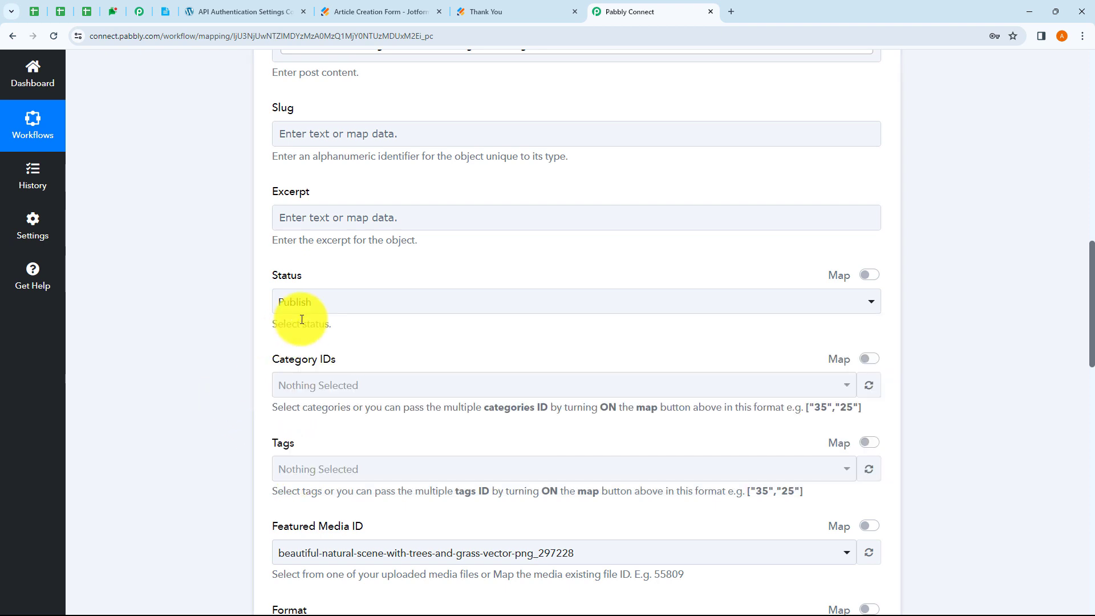
Step: Check the Featured Media ID choices, enable mapping for that field and clear its value
{"action": "scroll", "coordinate": [354, 318], "scroll_direction": "down", "scroll_amount": 2}
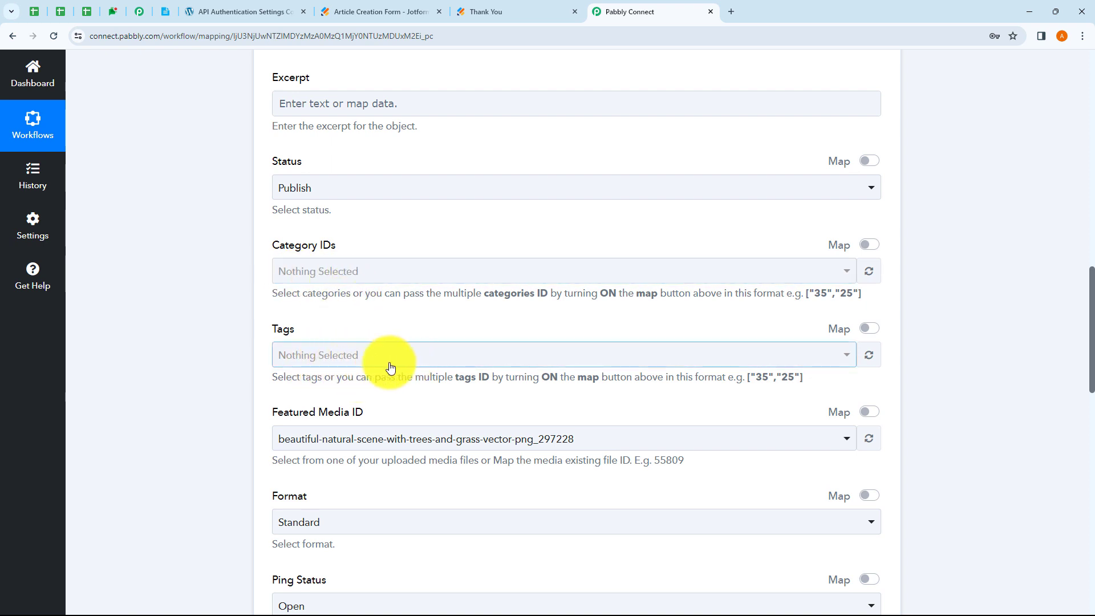
{"action": "scroll", "coordinate": [390, 367], "scroll_direction": "down", "scroll_amount": 2}
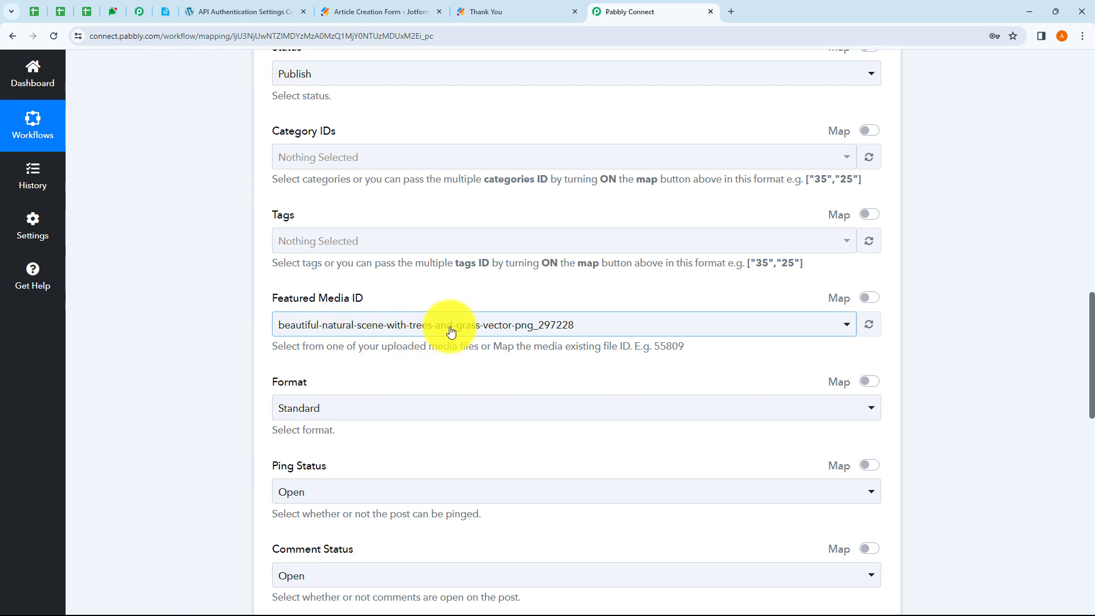
{"action": "left_click", "coordinate": [519, 326]}
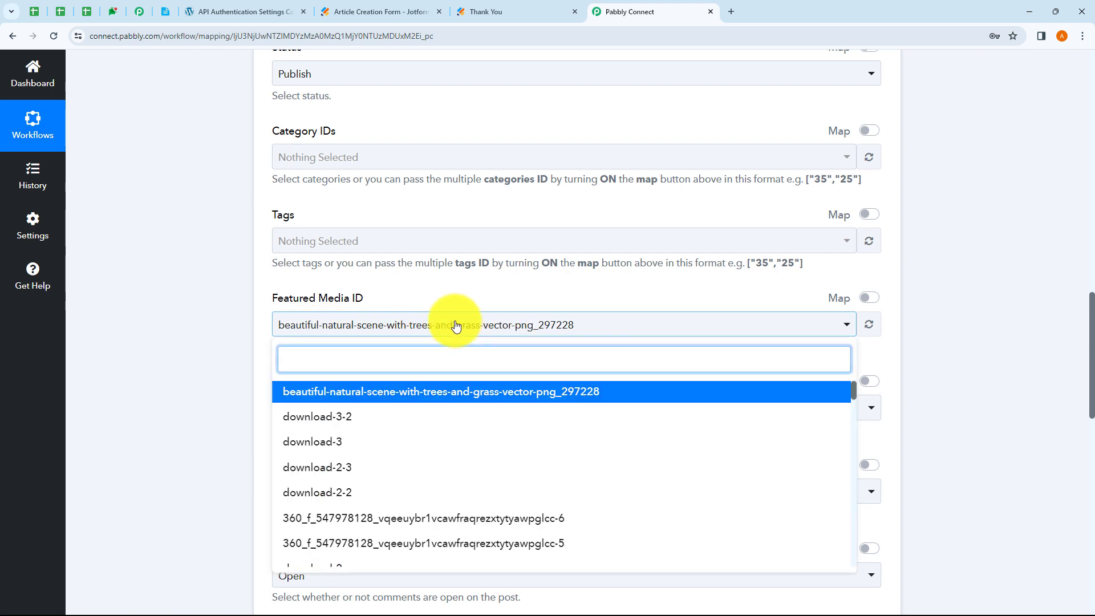
{"action": "left_click", "coordinate": [200, 380]}
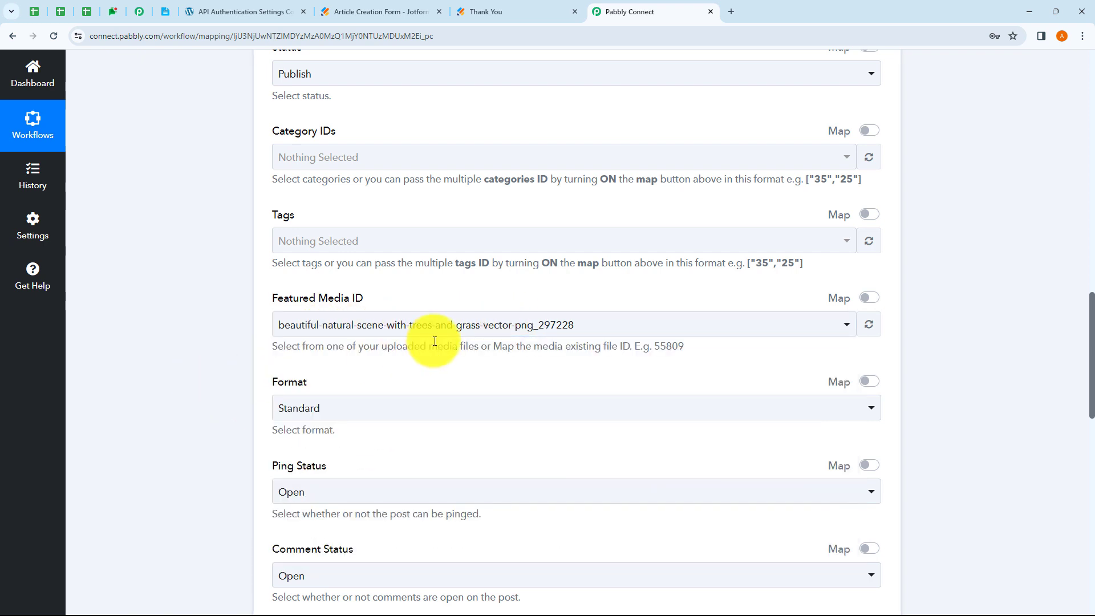
{"action": "left_click", "coordinate": [866, 298]}
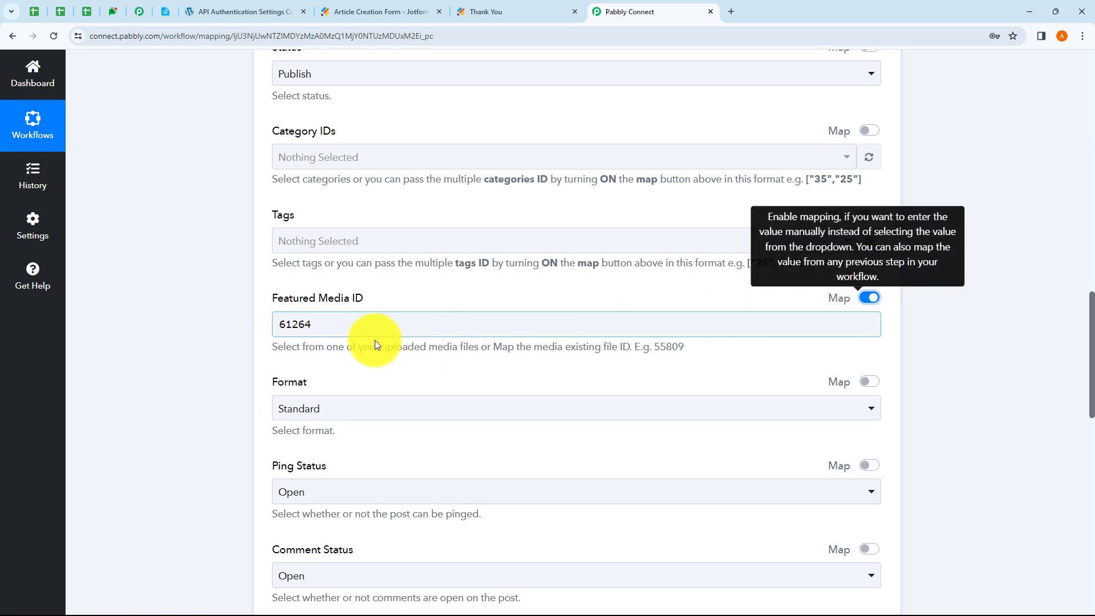
{"action": "left_click", "coordinate": [356, 330]}
{"action": "left_click_drag", "start_coordinate": [357, 330], "coordinate": [271, 329]}
{"action": "key", "text": "BackSpace"}
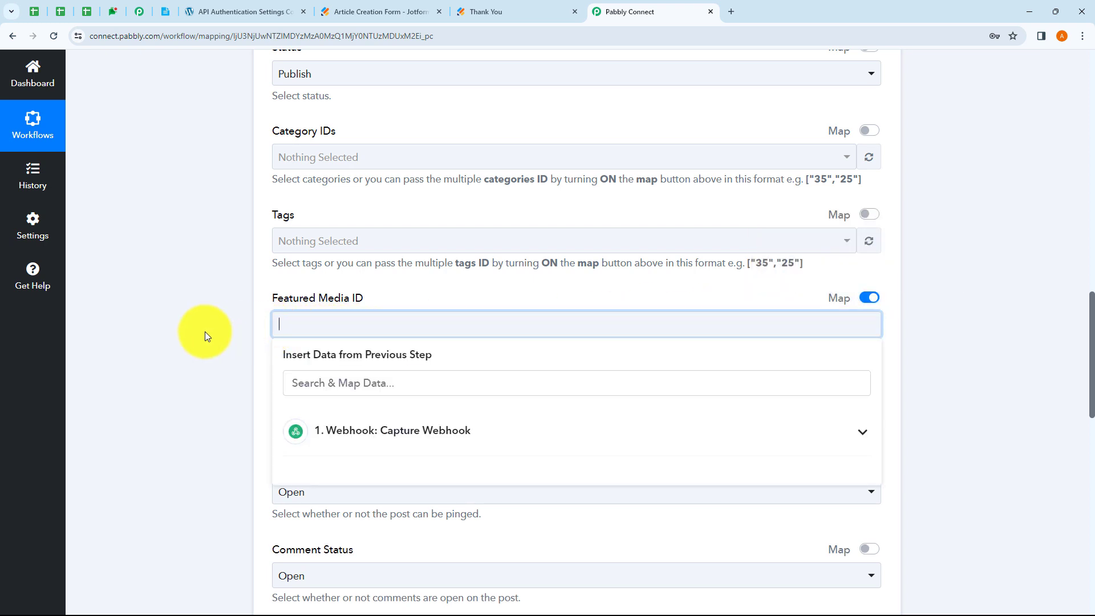
{"action": "left_click", "coordinate": [204, 330]}
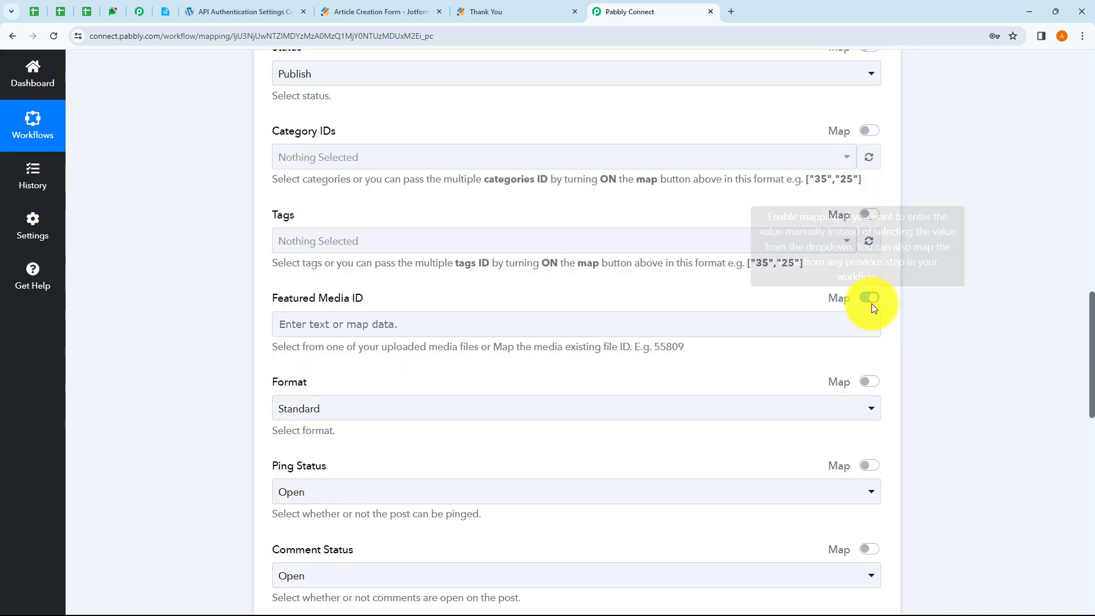
Step: Choose the Standard post format and check the Ping Status options
{"action": "scroll", "coordinate": [421, 325], "scroll_direction": "down", "scroll_amount": 3}
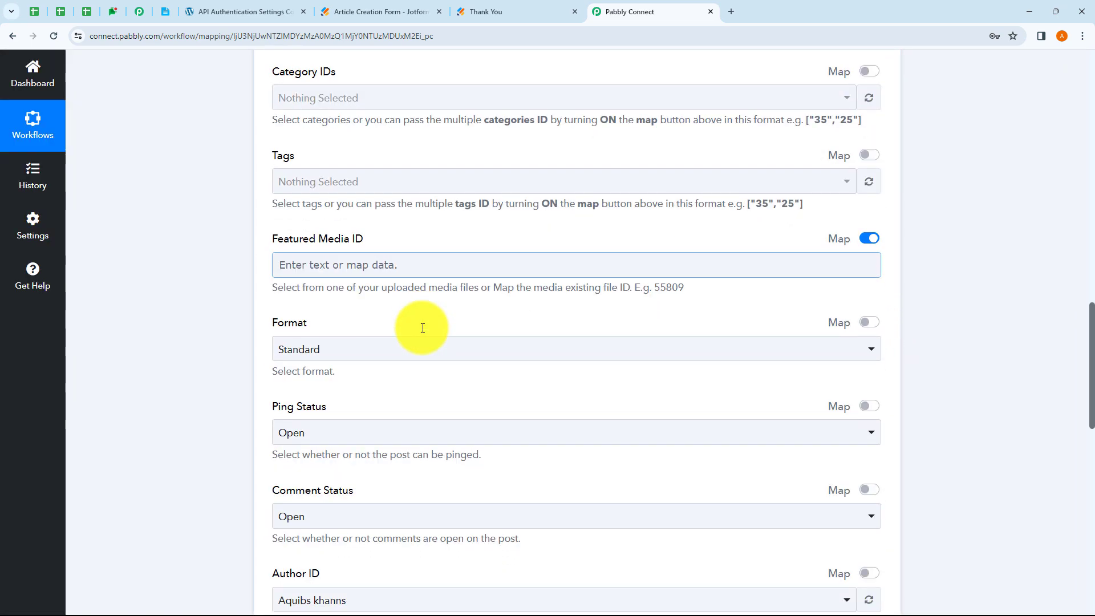
{"action": "left_click", "coordinate": [354, 242]}
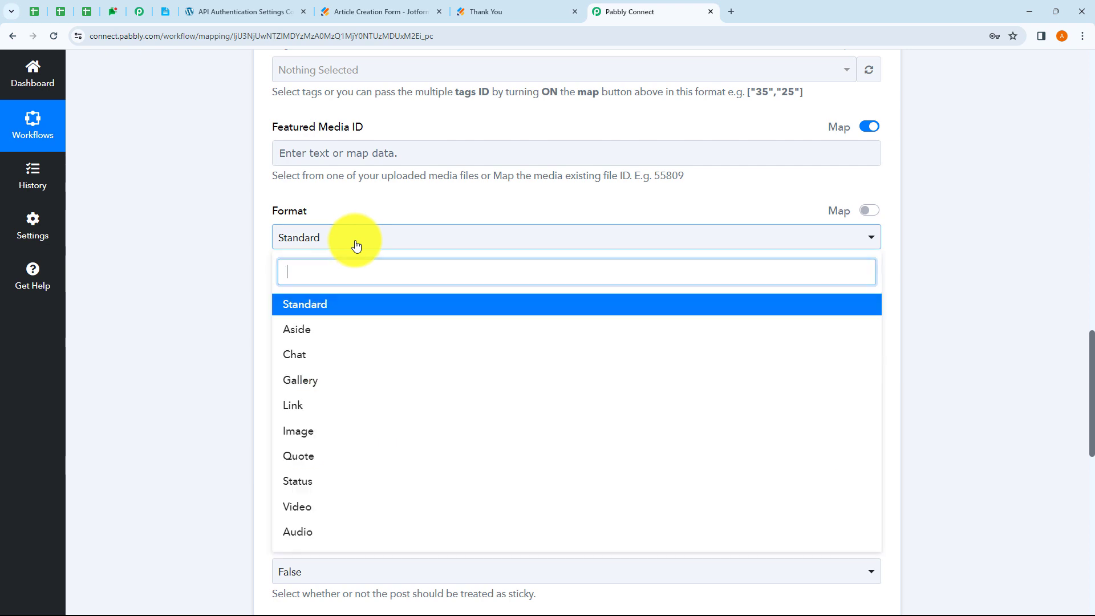
{"action": "left_click", "coordinate": [308, 316]}
{"action": "scroll", "coordinate": [359, 264], "scroll_direction": "down", "scroll_amount": 1}
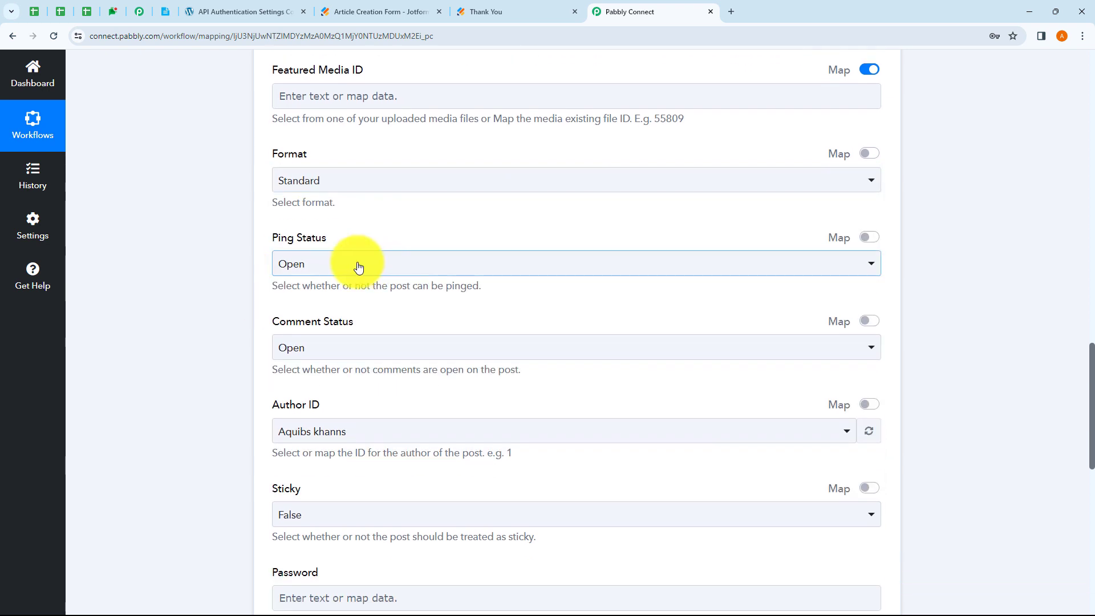
{"action": "left_click", "coordinate": [359, 264]}
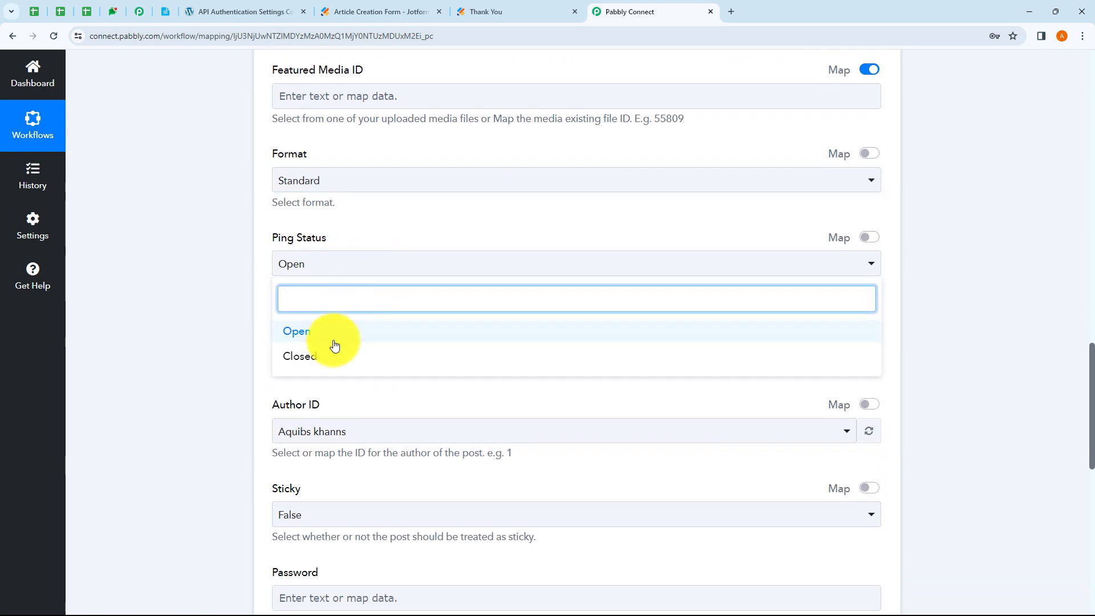
{"action": "left_click", "coordinate": [231, 314]}
Step: Examine the Comment Status options that control whether comments are open on the post
{"action": "scroll", "coordinate": [231, 314], "scroll_direction": "down", "scroll_amount": 1}
{"action": "scroll", "coordinate": [231, 314], "scroll_direction": "down", "scroll_amount": 1}
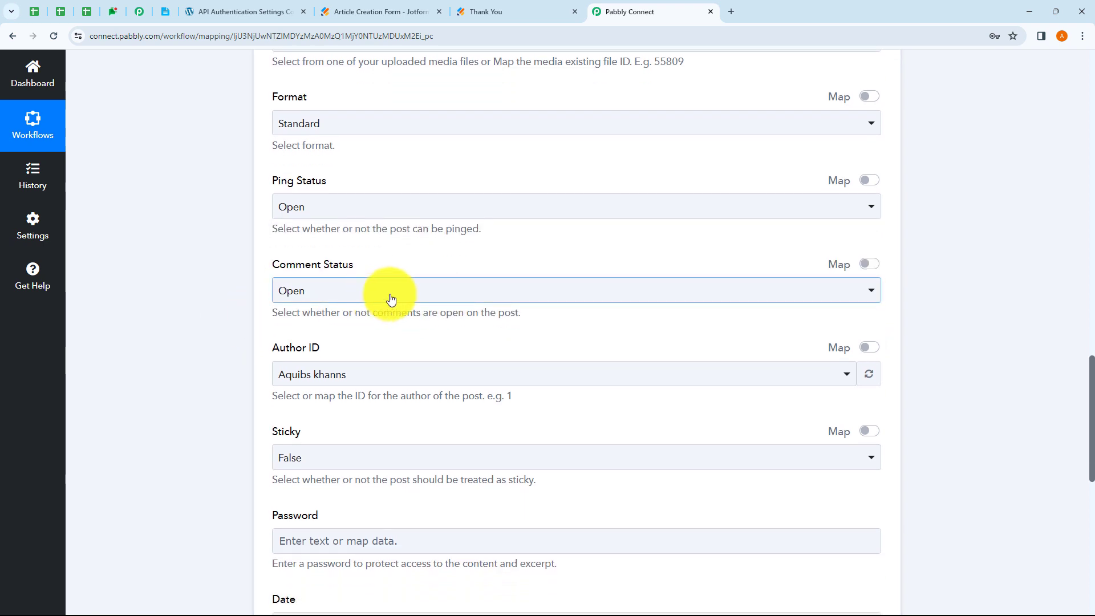
{"action": "left_click", "coordinate": [478, 297]}
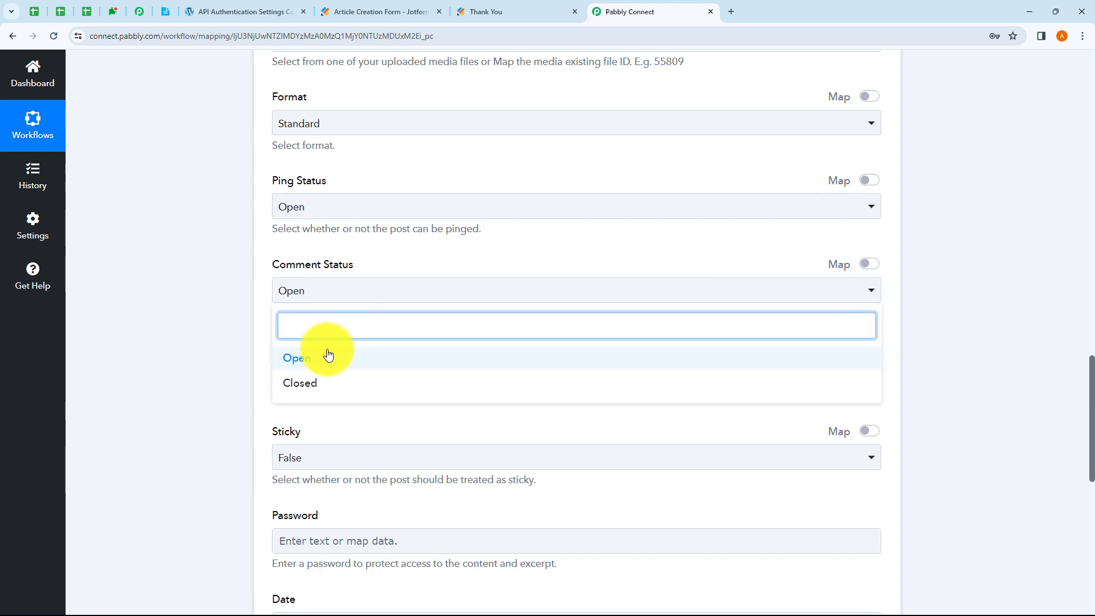
{"action": "left_click", "coordinate": [205, 335]}
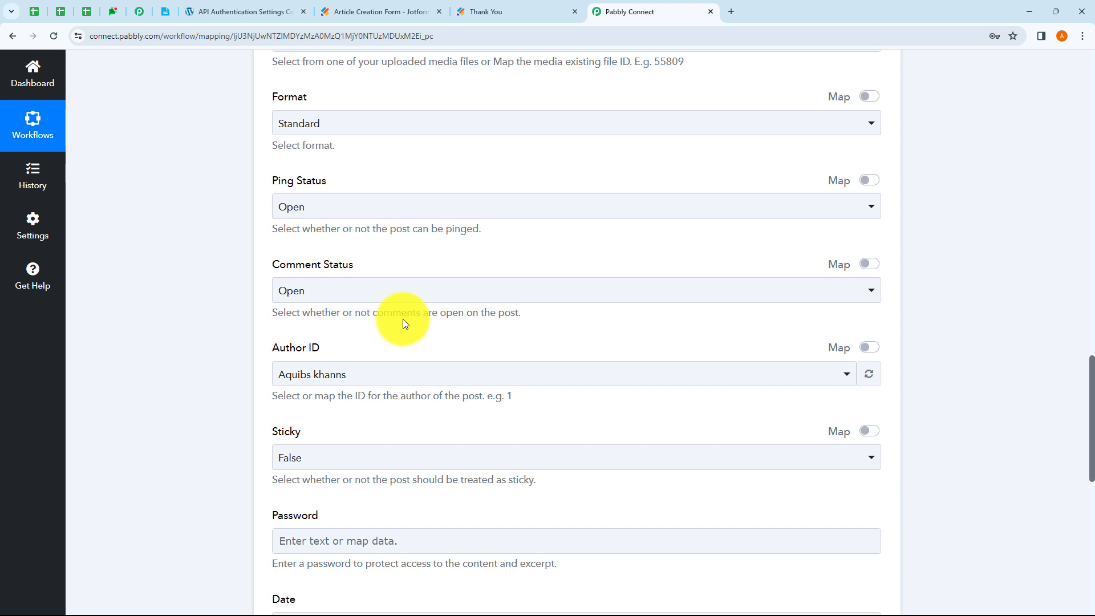
{"action": "left_click", "coordinate": [366, 294]}
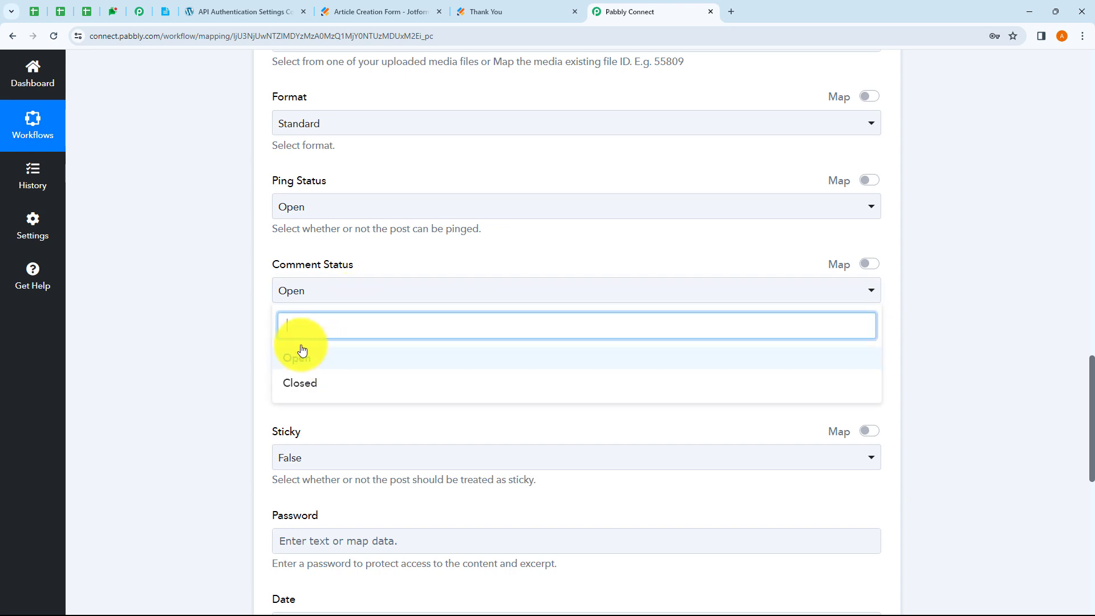
{"action": "left_click", "coordinate": [251, 312]}
Step: Select the post's author in the Author ID field
{"action": "scroll", "coordinate": [263, 320], "scroll_direction": "down", "scroll_amount": 2}
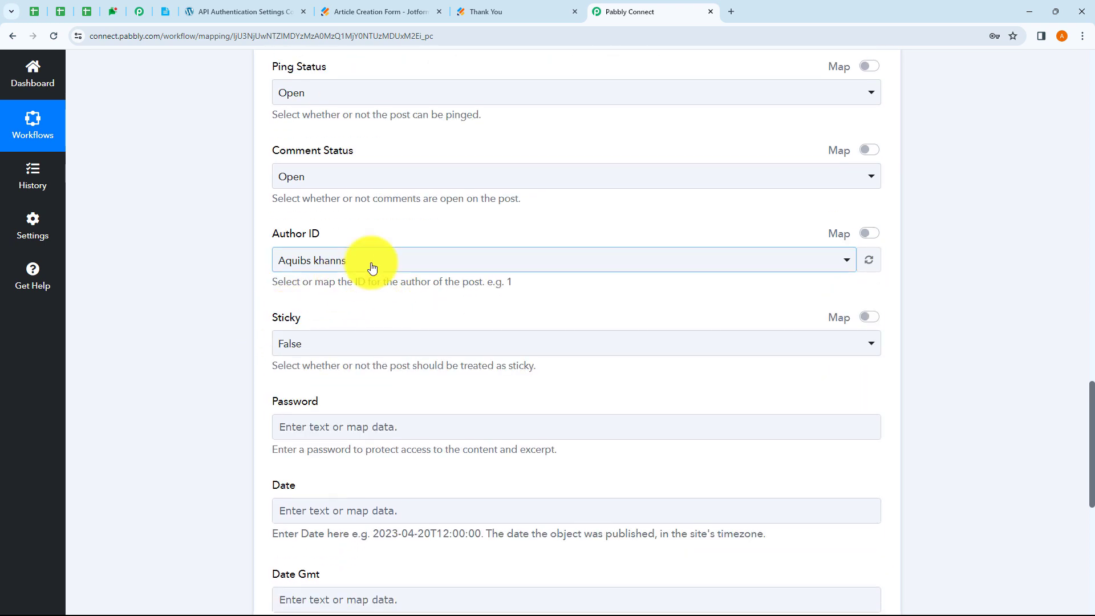
{"action": "left_click", "coordinate": [372, 267]}
{"action": "left_click", "coordinate": [328, 333]}
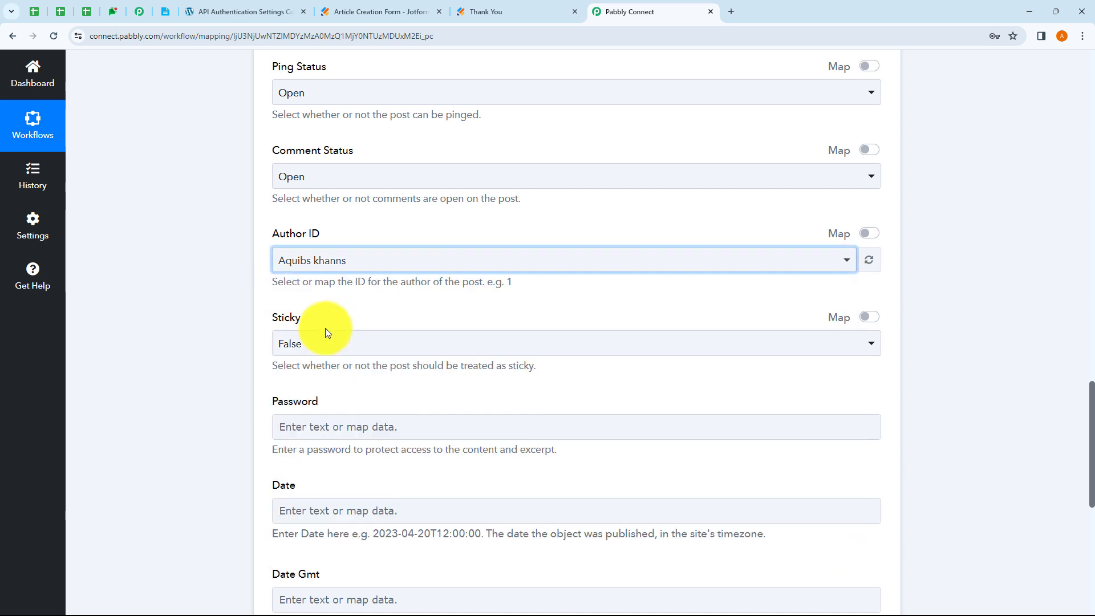
Step: Review the completed post fields, save the WordPress action and send a test request
{"action": "scroll", "coordinate": [229, 322], "scroll_direction": "down", "scroll_amount": 2}
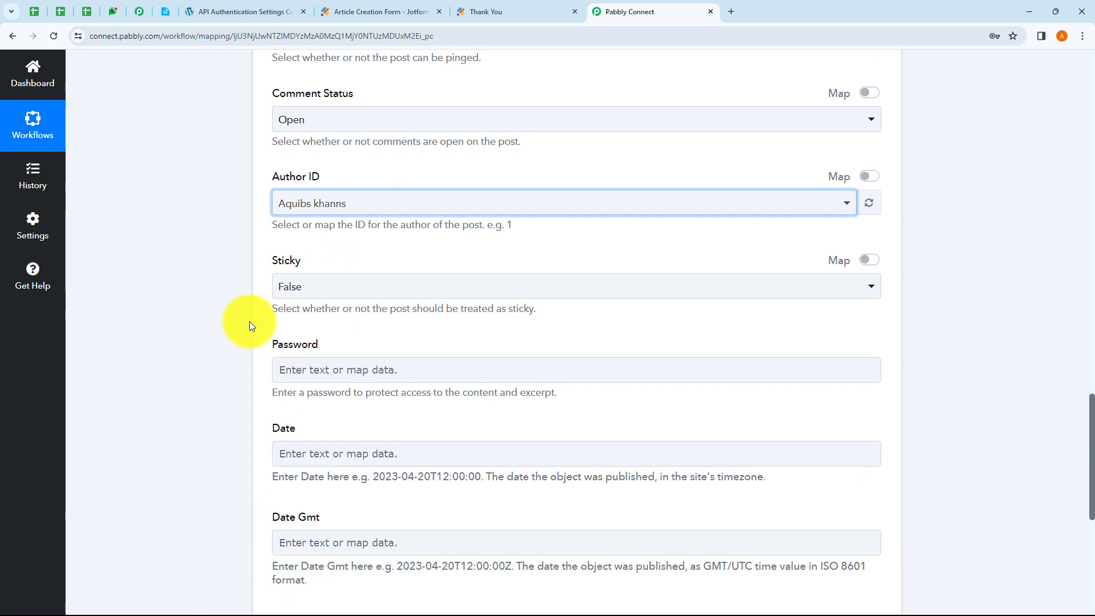
{"action": "scroll", "coordinate": [470, 305], "scroll_direction": "up", "scroll_amount": 7}
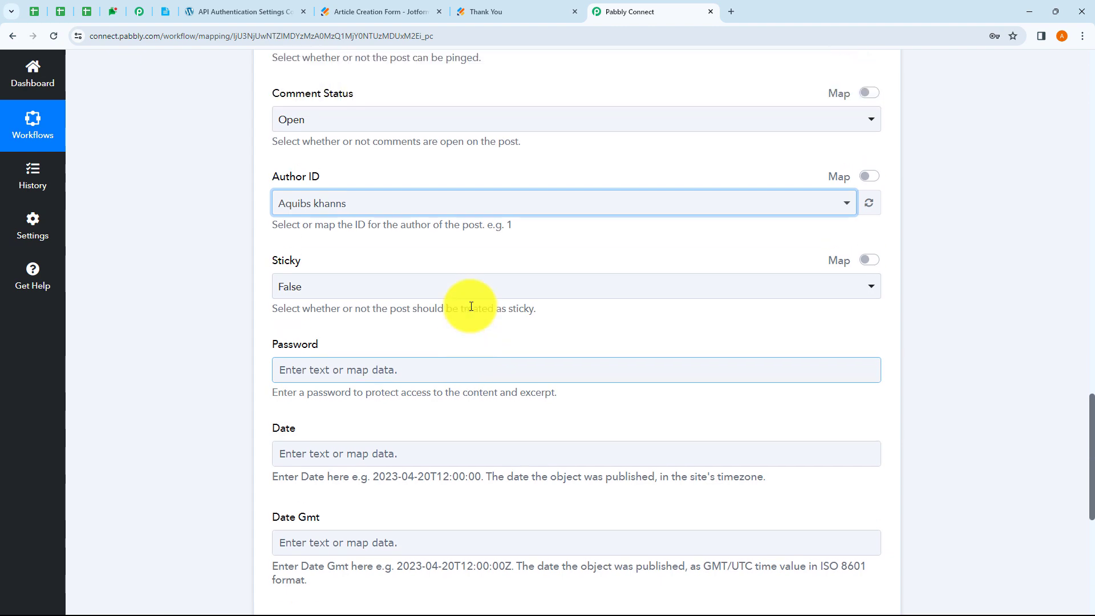
{"action": "scroll", "coordinate": [471, 306], "scroll_direction": "up", "scroll_amount": 12}
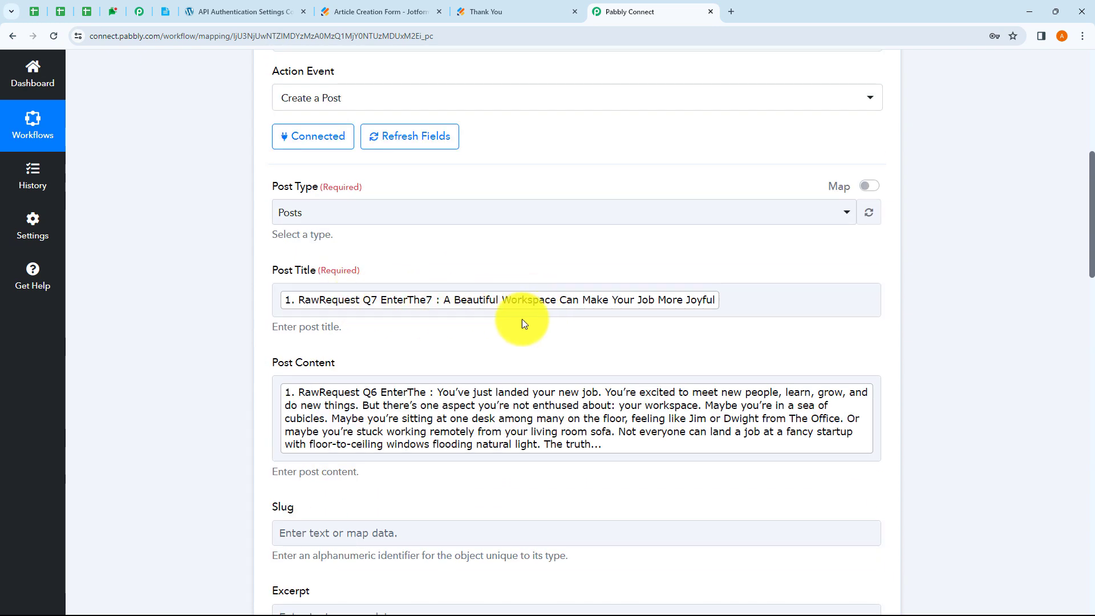
{"action": "scroll", "coordinate": [977, 399], "scroll_direction": "down", "scroll_amount": 20}
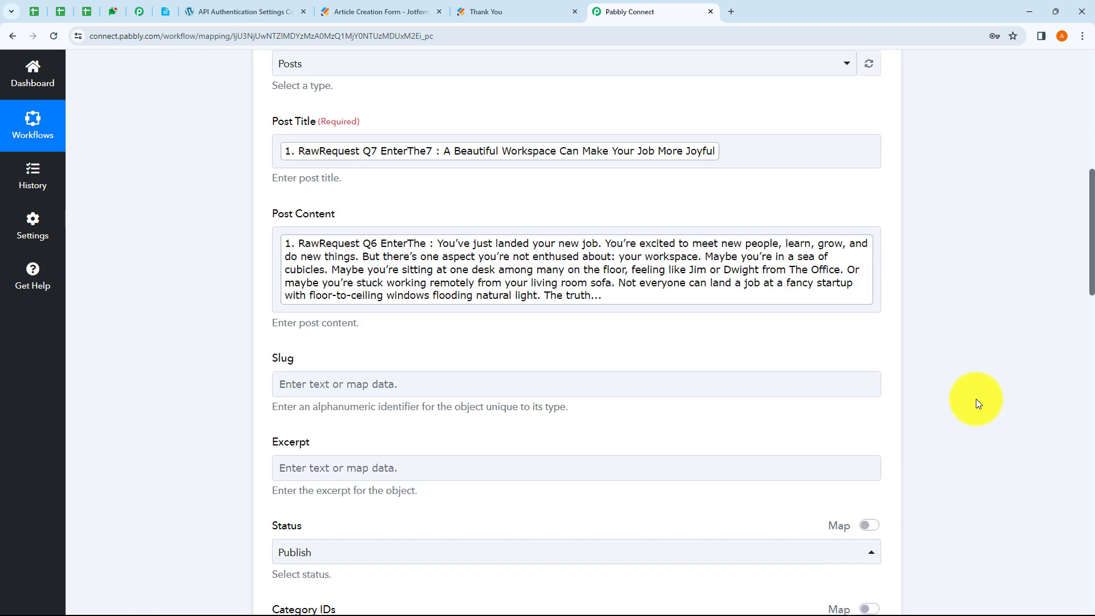
{"action": "scroll", "coordinate": [408, 403], "scroll_direction": "down", "scroll_amount": 7}
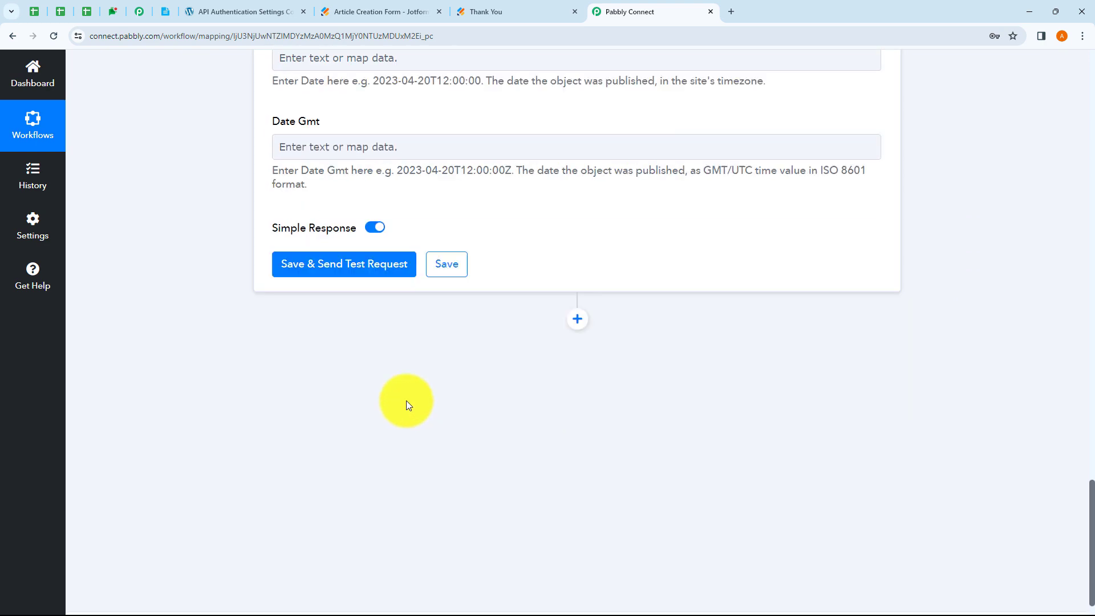
{"action": "left_click", "coordinate": [352, 276]}
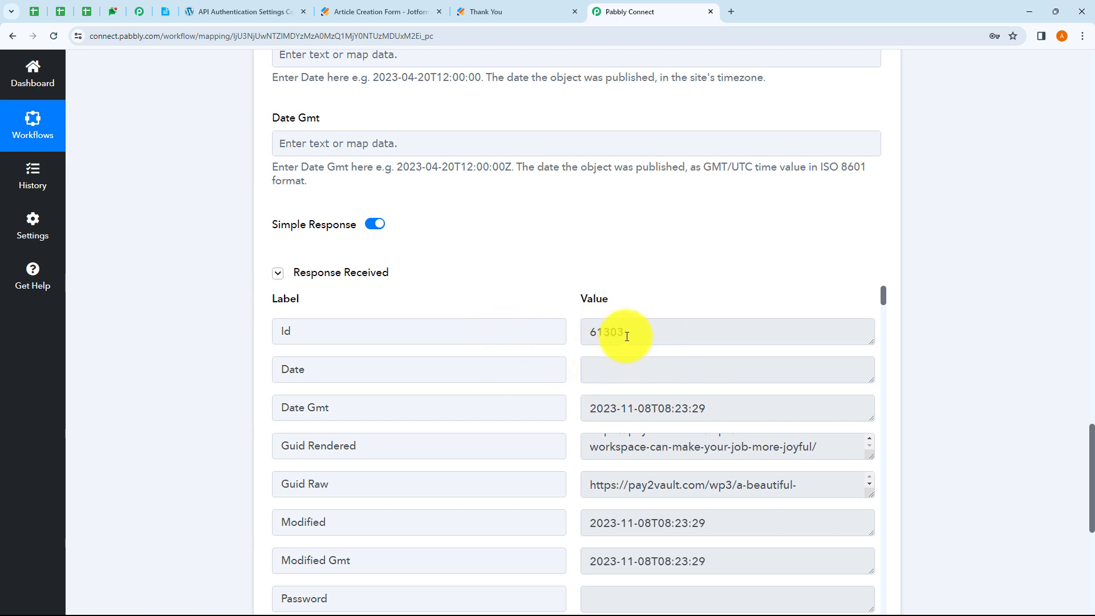
Step: Examine the received WordPress response for the post's ID, date, title and content
{"action": "left_click_drag", "start_coordinate": [636, 333], "coordinate": [581, 333]}
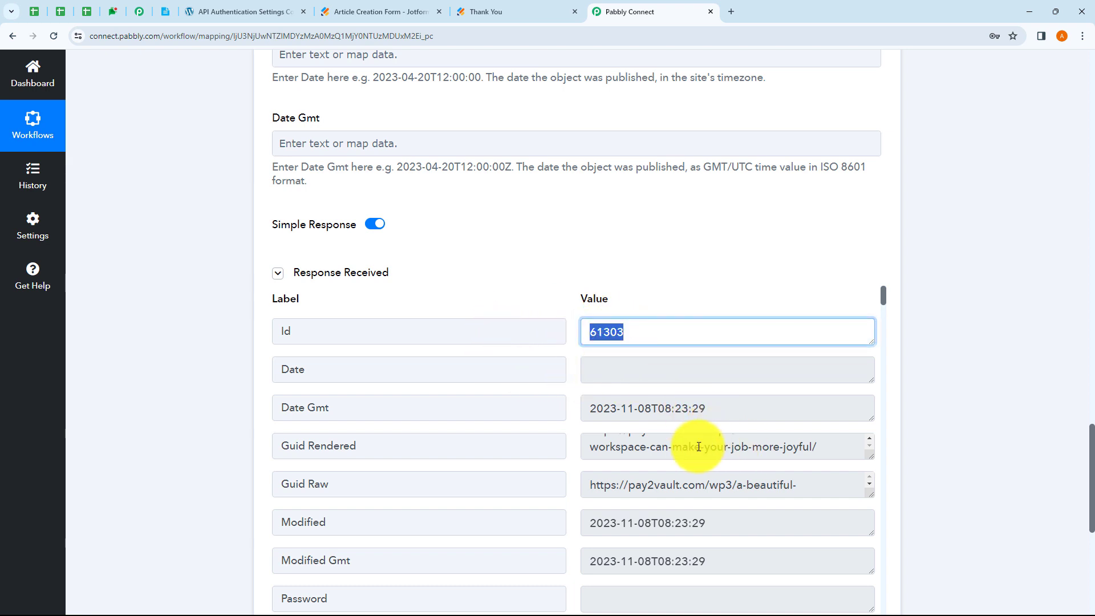
{"action": "left_click_drag", "start_coordinate": [699, 409], "coordinate": [602, 412]}
{"action": "scroll", "coordinate": [732, 419], "scroll_direction": "down", "scroll_amount": 4}
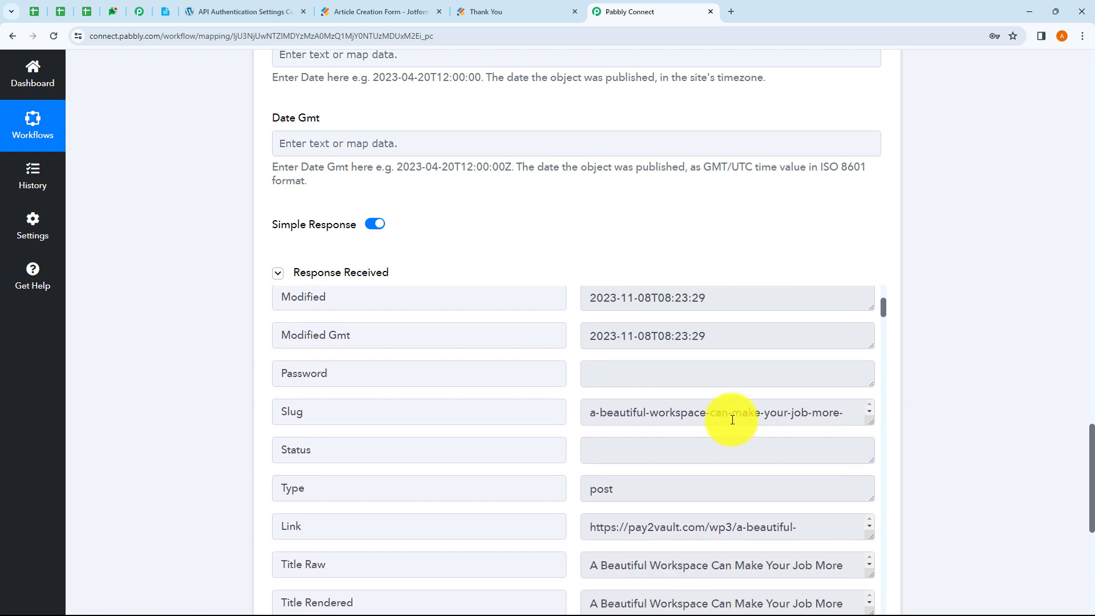
{"action": "scroll", "coordinate": [730, 418], "scroll_direction": "down", "scroll_amount": 1}
{"action": "scroll", "coordinate": [570, 463], "scroll_direction": "down", "scroll_amount": 3}
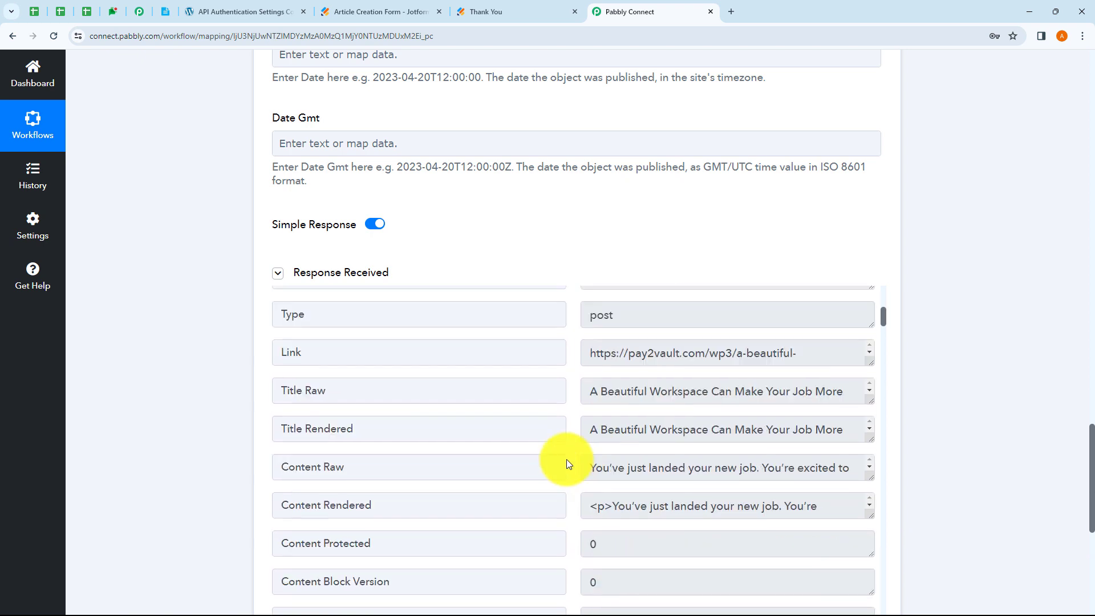
{"action": "left_click_drag", "start_coordinate": [599, 392], "coordinate": [836, 393]}
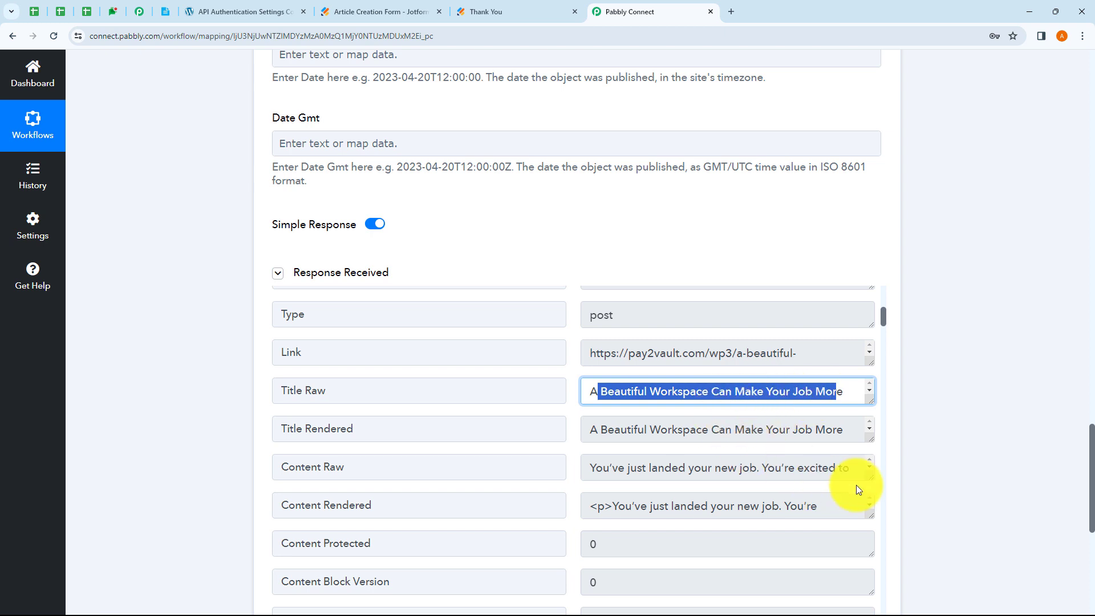
{"action": "left_click_drag", "start_coordinate": [871, 476], "coordinate": [870, 525]}
{"action": "scroll", "coordinate": [542, 481], "scroll_direction": "down", "scroll_amount": 5}
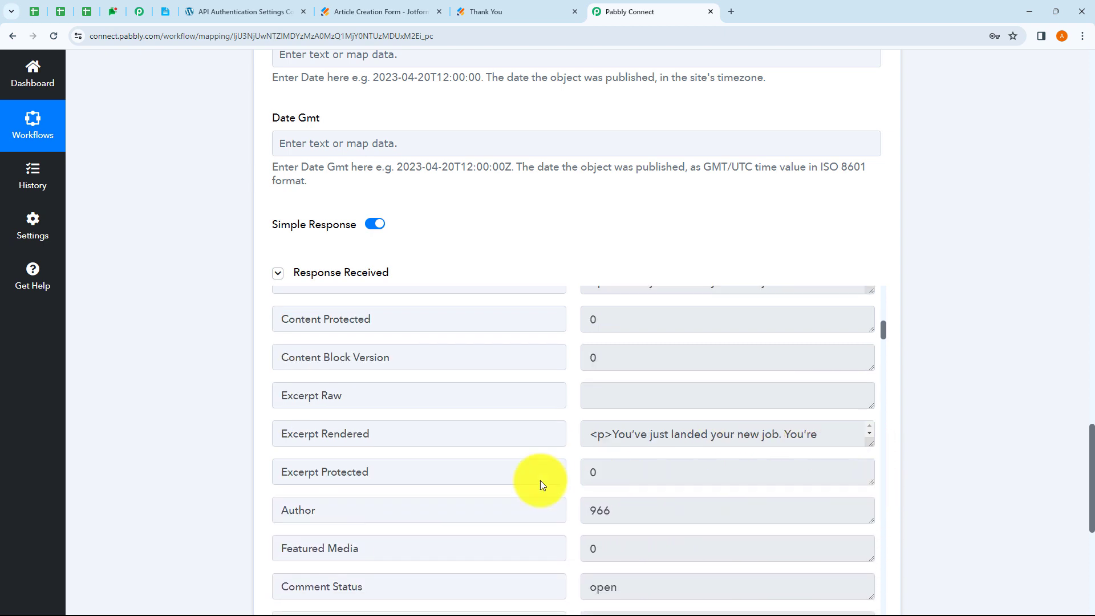
Step: Examine the remaining WordPress response fields, including Comment Status, Ping Status and Format, and return to the start of the response
{"action": "scroll", "coordinate": [542, 485], "scroll_direction": "down", "scroll_amount": 1}
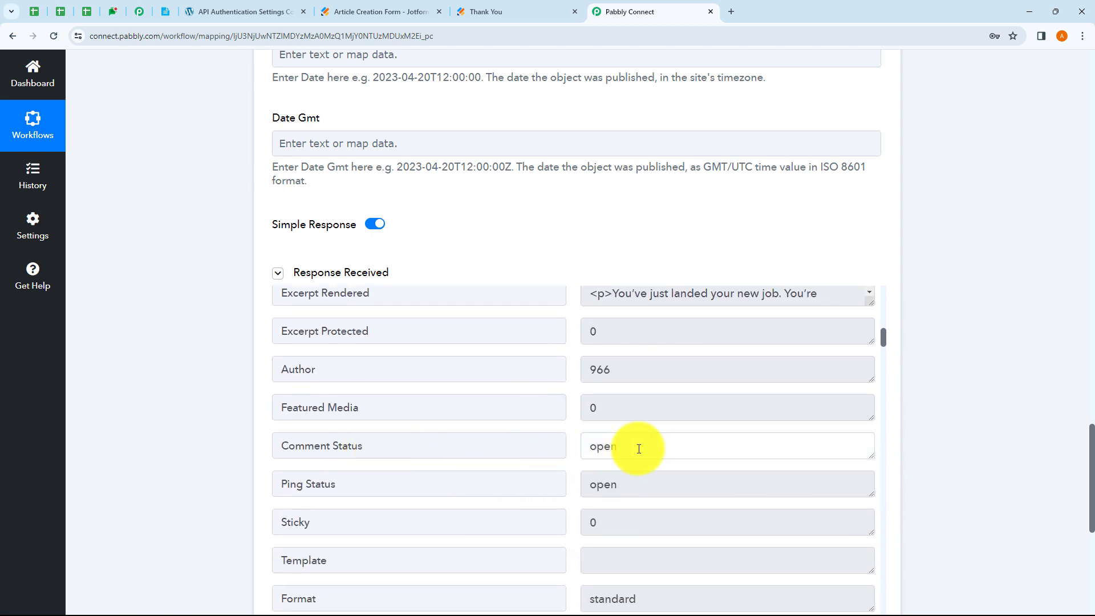
{"action": "double_click", "coordinate": [604, 447]}
{"action": "double_click", "coordinate": [638, 482]}
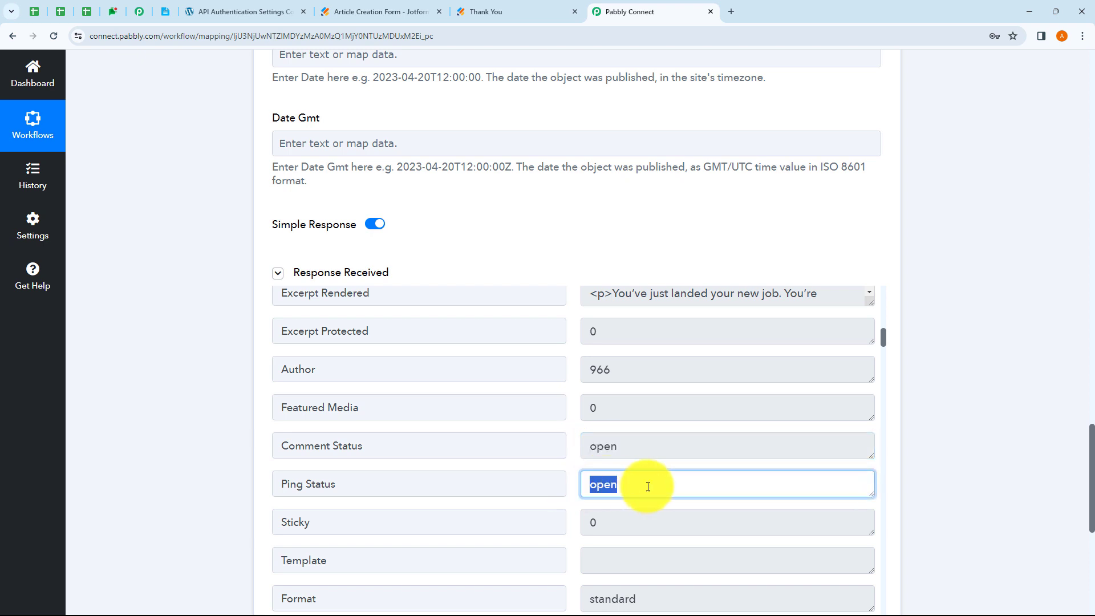
{"action": "scroll", "coordinate": [648, 485], "scroll_direction": "down", "scroll_amount": 3}
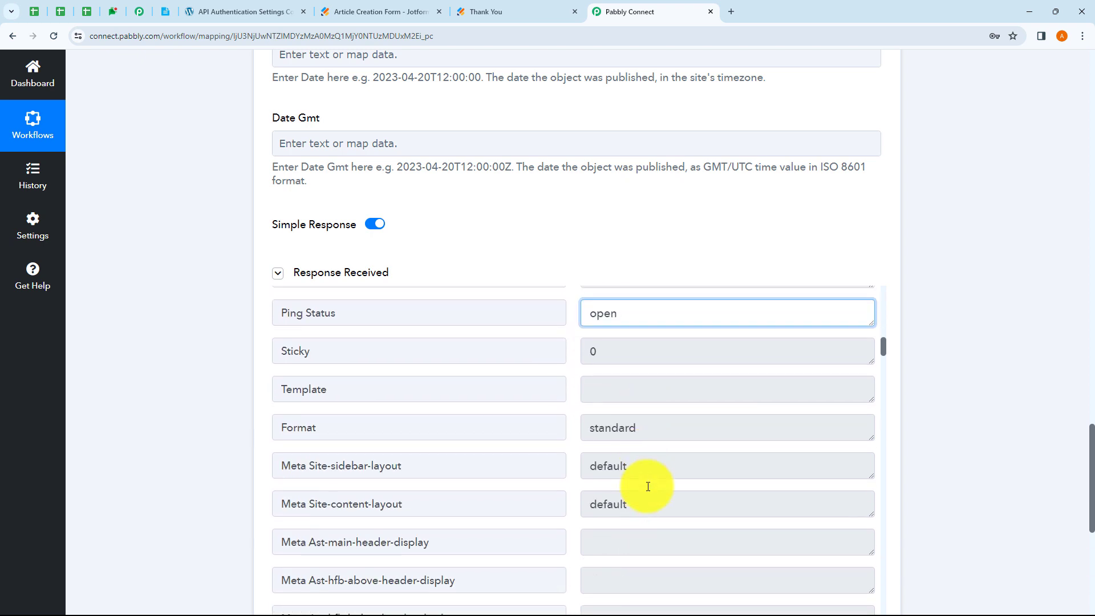
{"action": "double_click", "coordinate": [661, 432]}
{"action": "scroll", "coordinate": [667, 463], "scroll_direction": "down", "scroll_amount": 10}
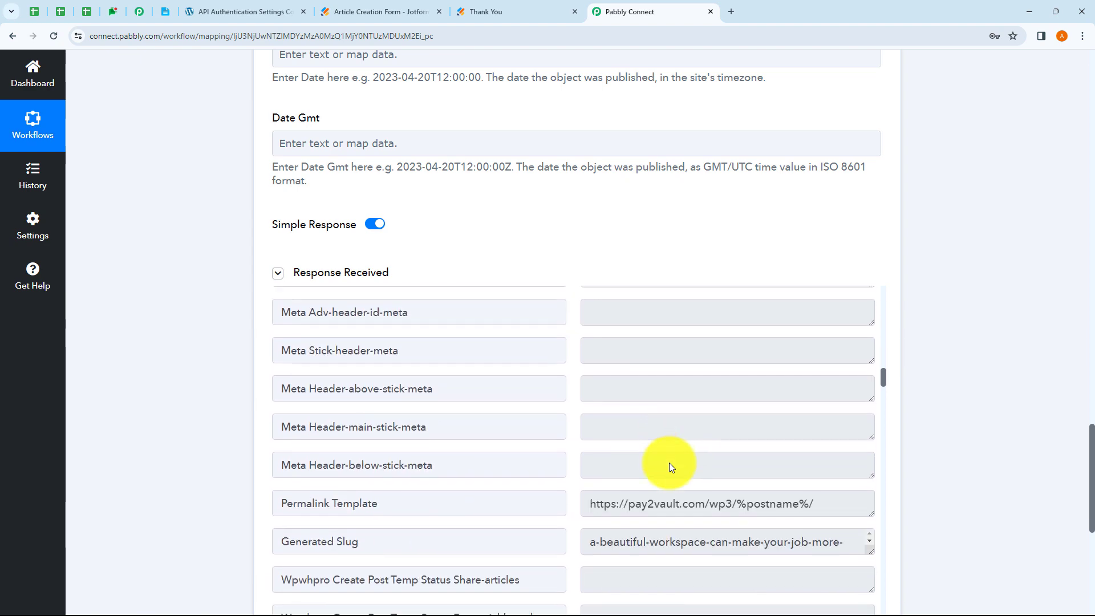
{"action": "scroll", "coordinate": [669, 463], "scroll_direction": "down", "scroll_amount": 15}
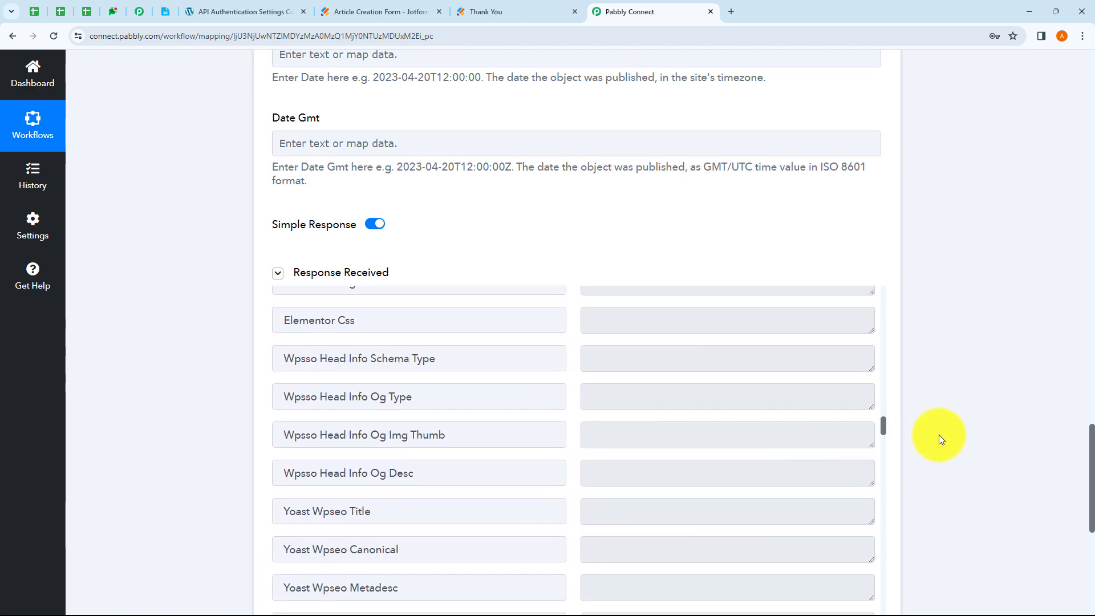
{"action": "scroll", "coordinate": [939, 435], "scroll_direction": "up", "scroll_amount": 3}
{"action": "scroll", "coordinate": [770, 478], "scroll_direction": "up", "scroll_amount": 10}
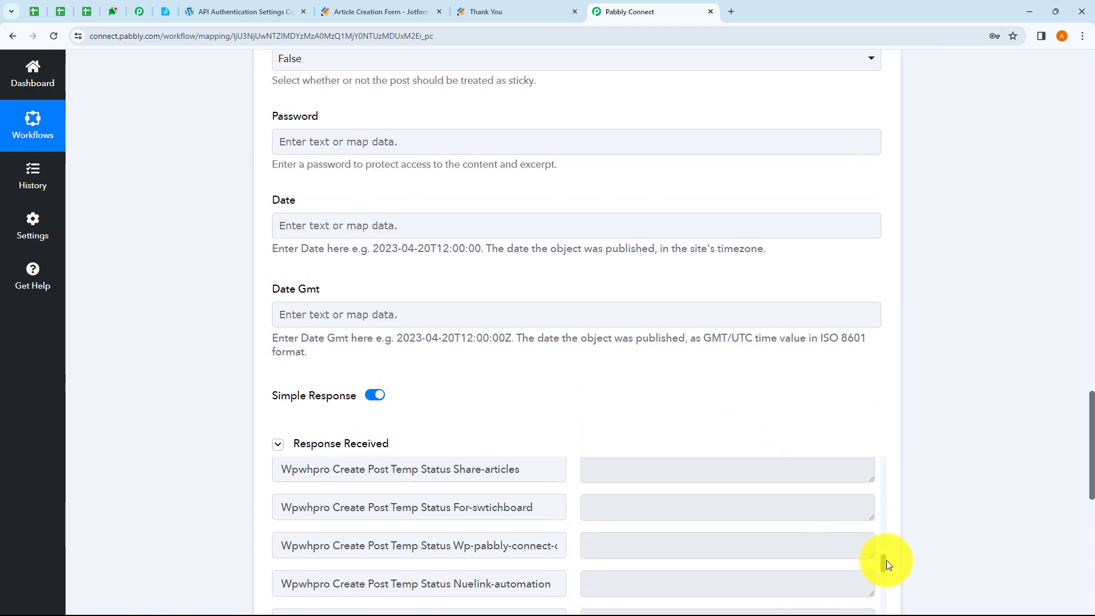
{"action": "left_click_drag", "start_coordinate": [882, 562], "coordinate": [873, 471]}
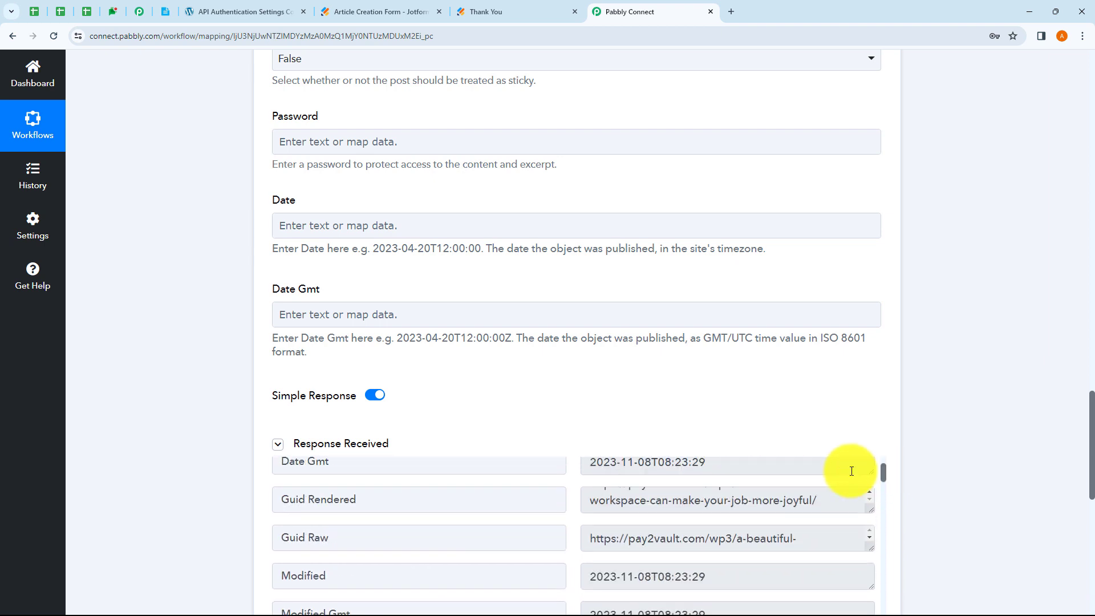
{"action": "scroll", "coordinate": [587, 444], "scroll_direction": "up", "scroll_amount": 2}
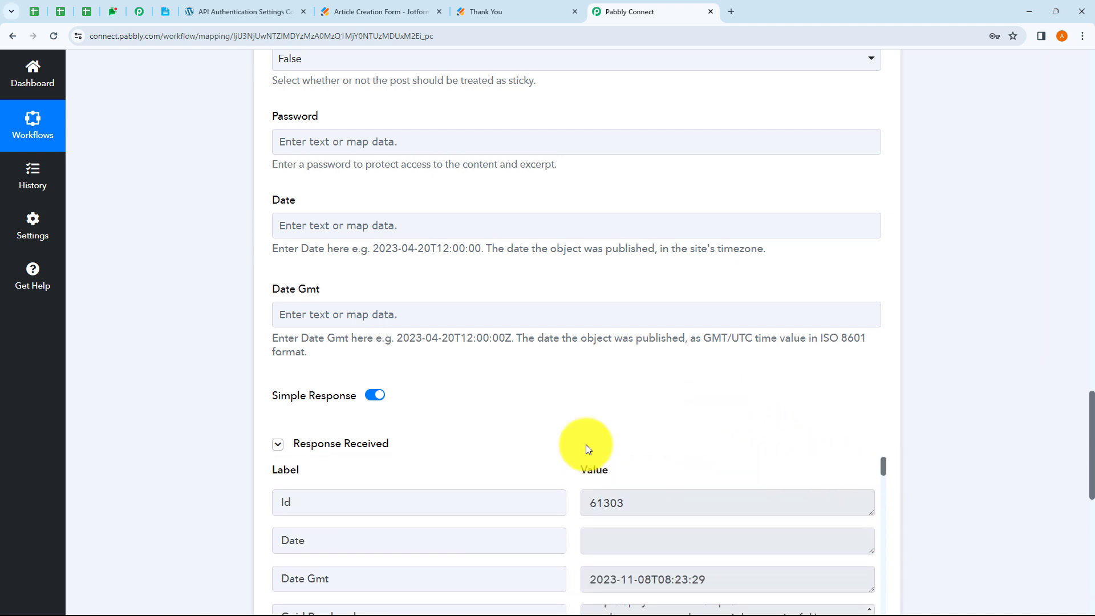
Step: Switch to WordPress, open the post "A Beautiful Workspace Can Make Your Job More Joyful" from all posts and check its content
{"action": "left_click", "coordinate": [242, 16]}
{"action": "scroll", "coordinate": [57, 277], "scroll_direction": "up", "scroll_amount": 5}
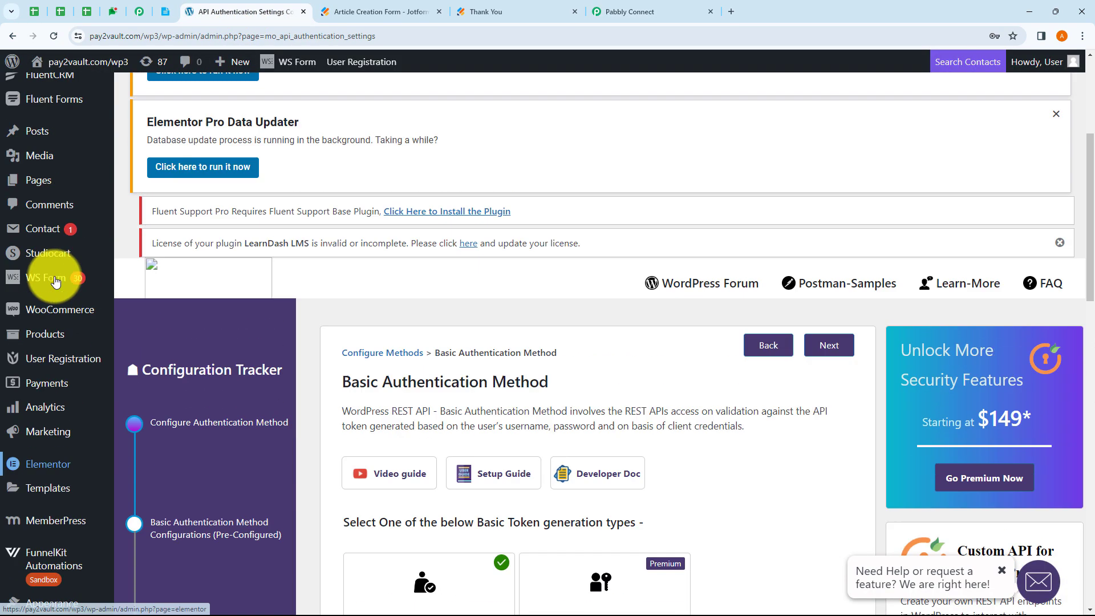
{"action": "mouse_move", "coordinate": [45, 215]}
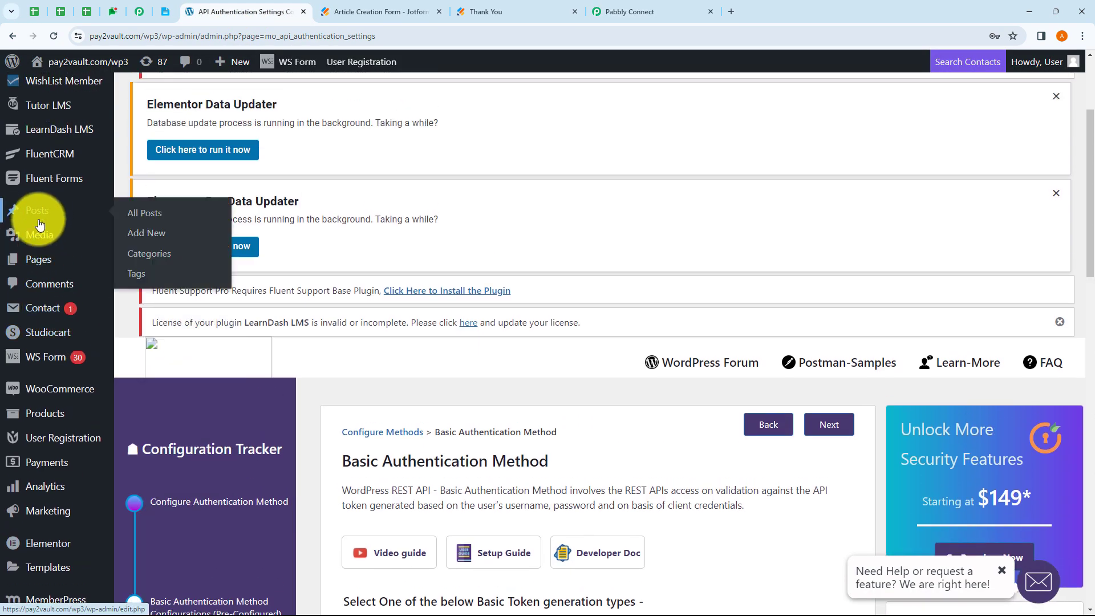
{"action": "left_click", "coordinate": [137, 220]}
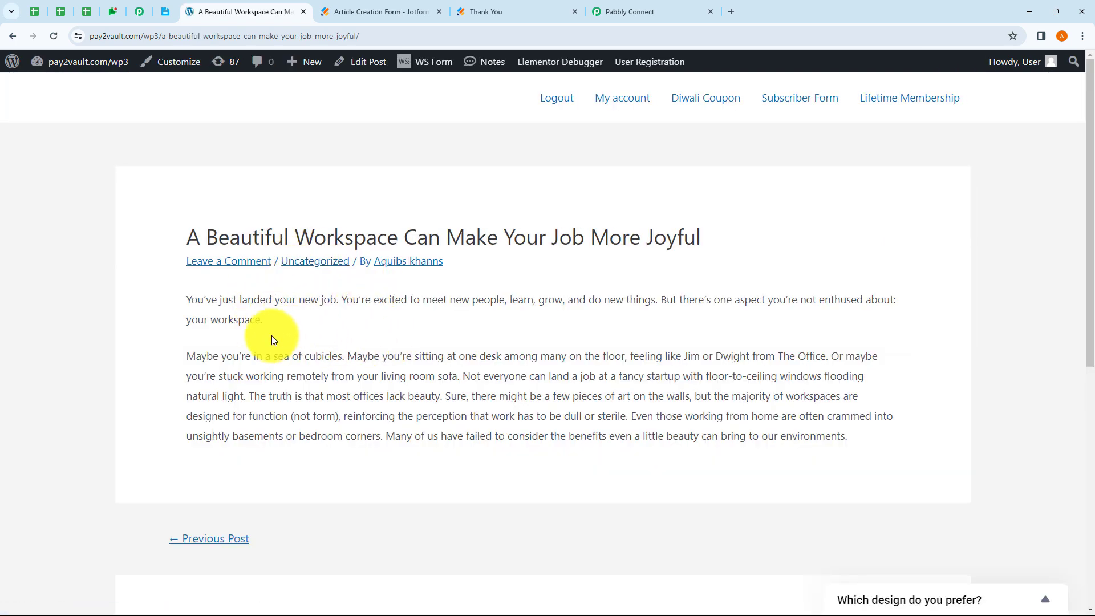
{"action": "left_click_drag", "start_coordinate": [186, 300], "coordinate": [327, 342]}
{"action": "left_click_drag", "start_coordinate": [678, 412], "coordinate": [868, 447]}
{"action": "left_click", "coordinate": [867, 447]}
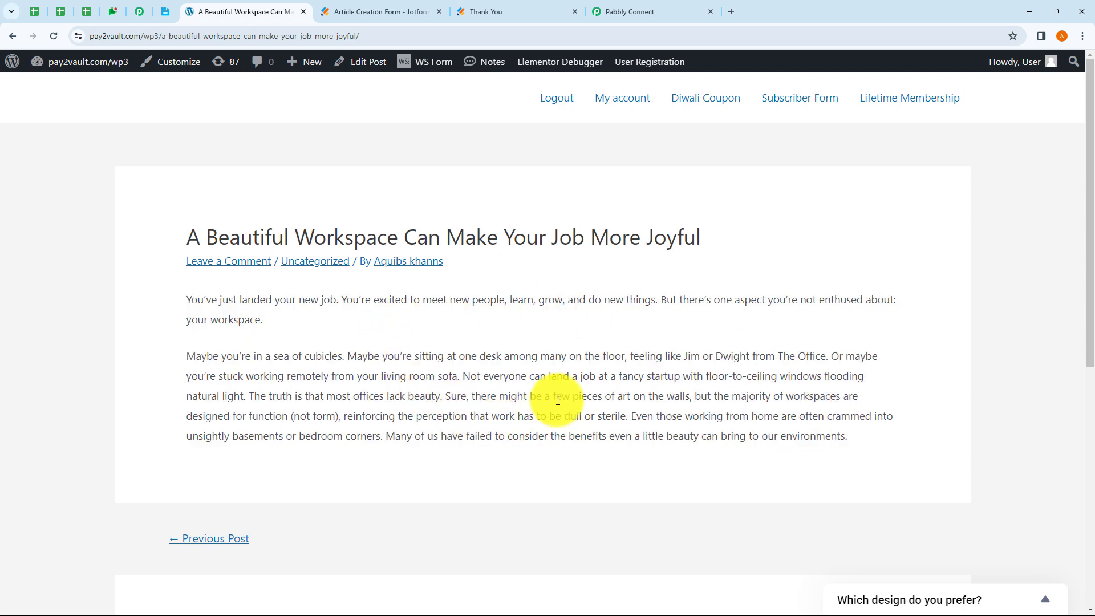
Step: Switch to Jotform and open the published Article Creation Form in a new tab
{"action": "left_click", "coordinate": [631, 12]}
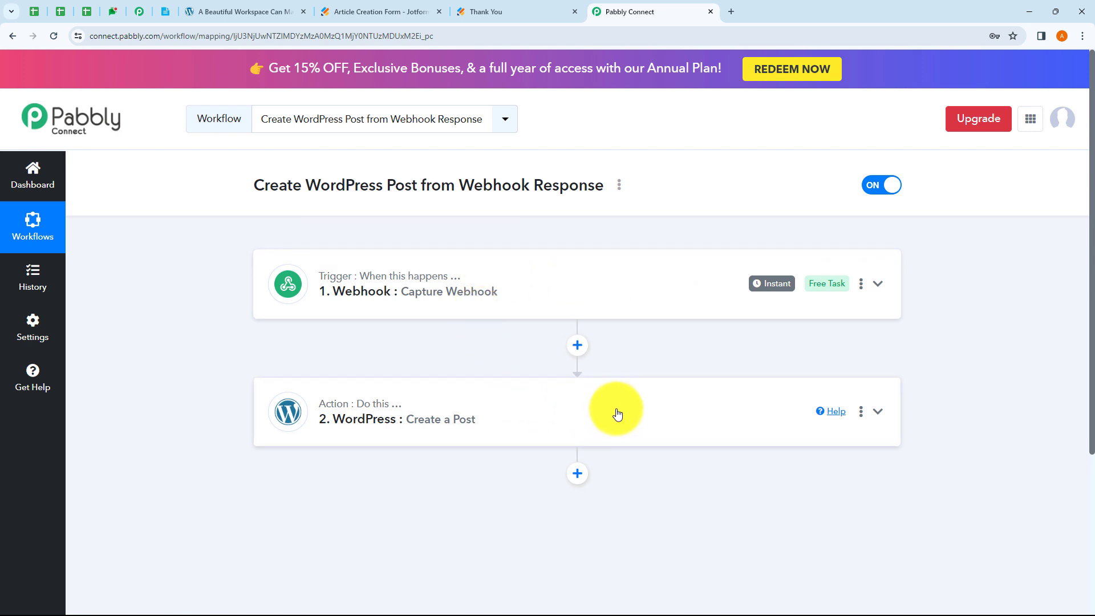
{"action": "left_click", "coordinate": [392, 12]}
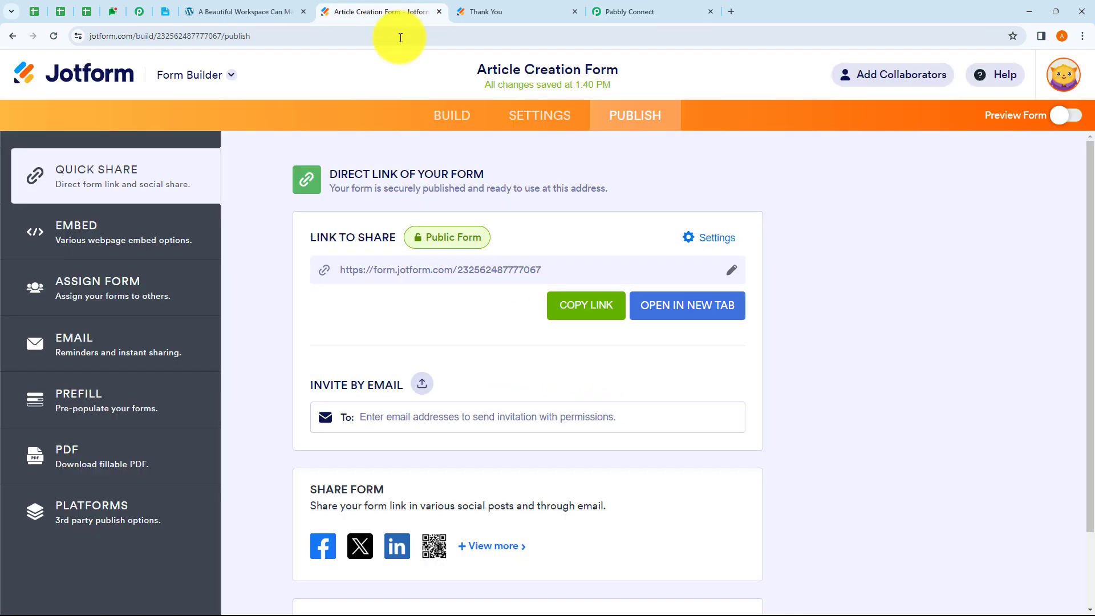
{"action": "left_click", "coordinate": [669, 303]}
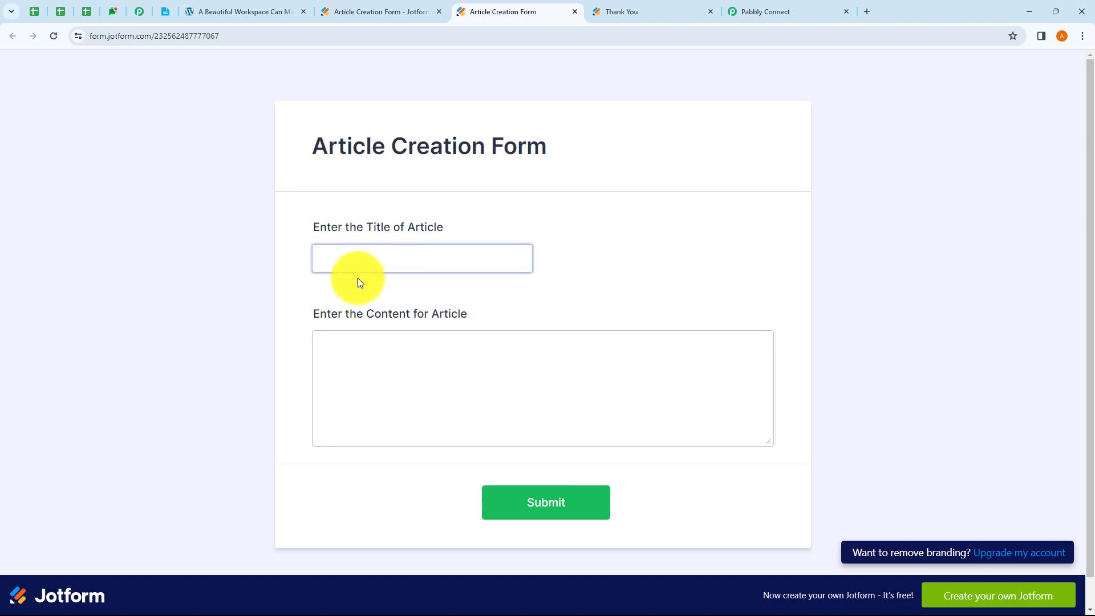
{"action": "left_click", "coordinate": [395, 362]}
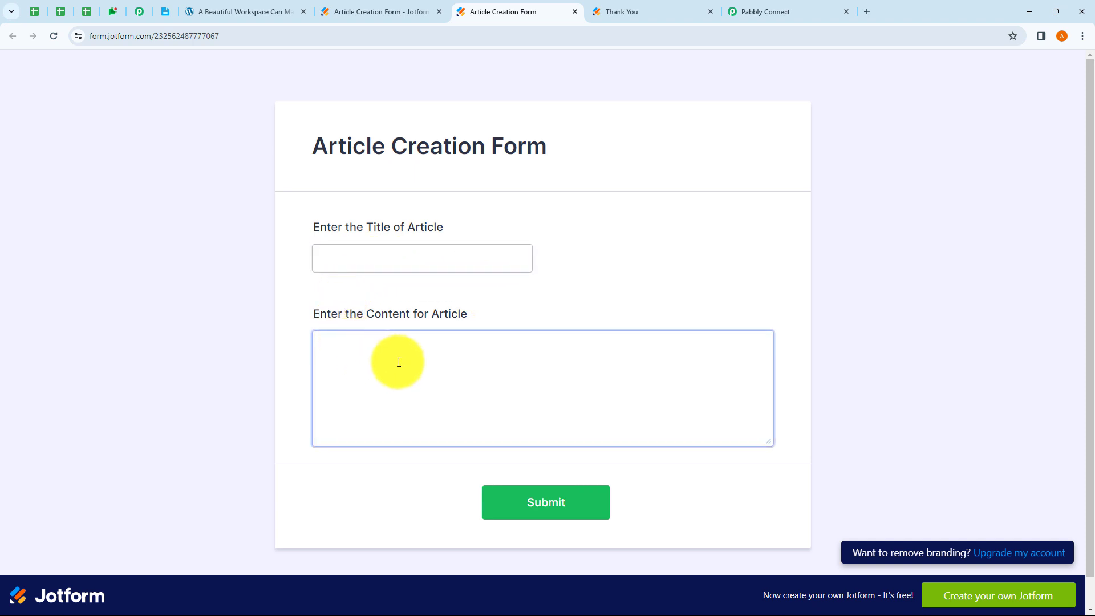
Step: Copy the second title from Online Notepad, "Leadership and Innovation: Fostering a Culture of Creativity", into the form's article title field
{"action": "left_click", "coordinate": [169, 16]}
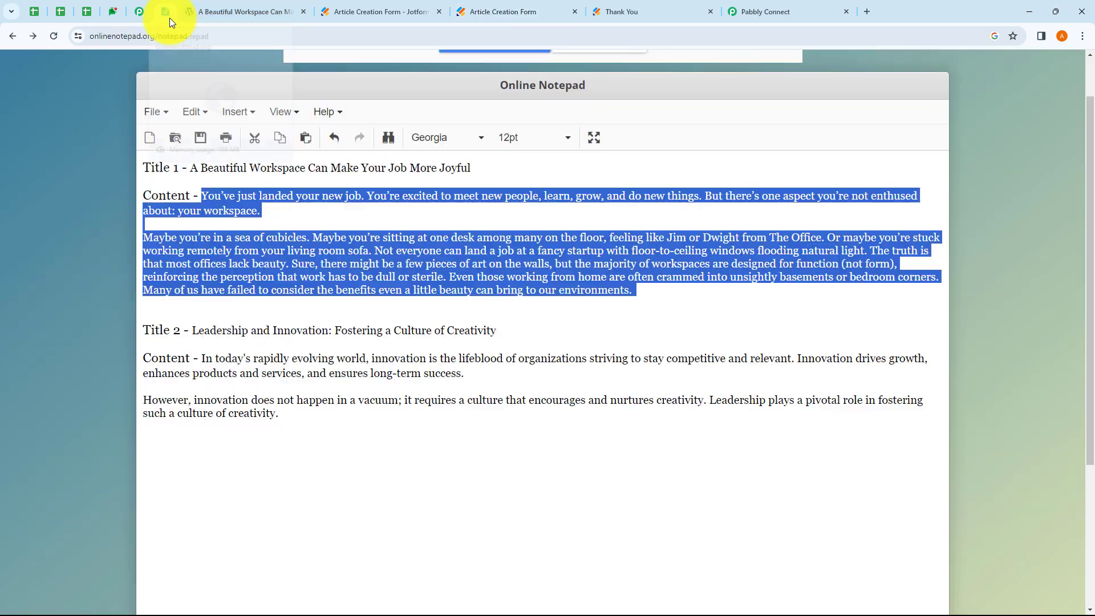
{"action": "left_click", "coordinate": [303, 330]}
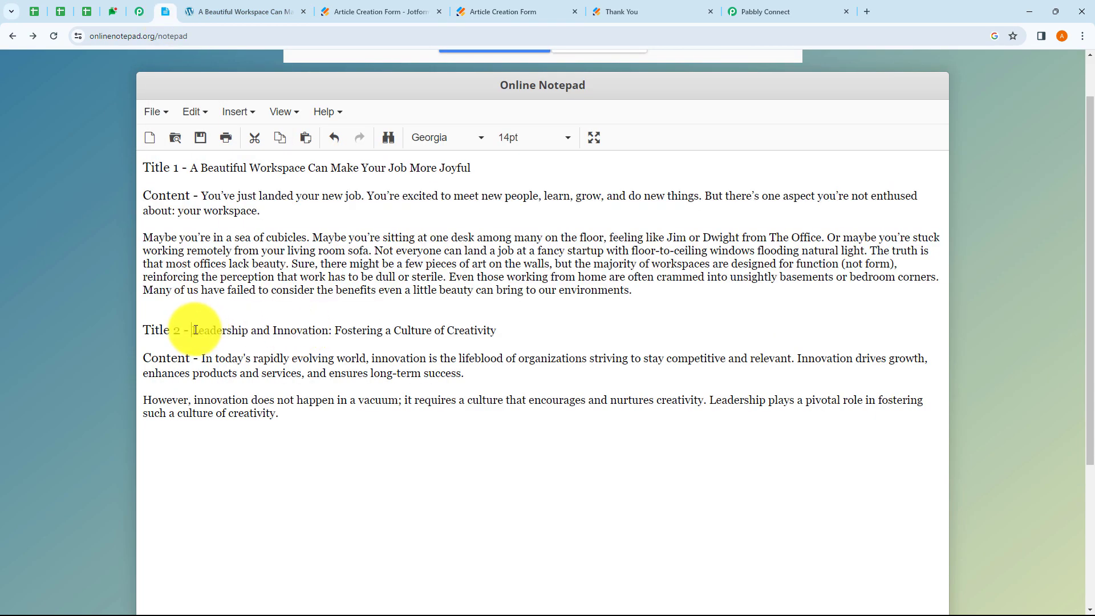
{"action": "left_click_drag", "start_coordinate": [195, 330], "coordinate": [499, 330]}
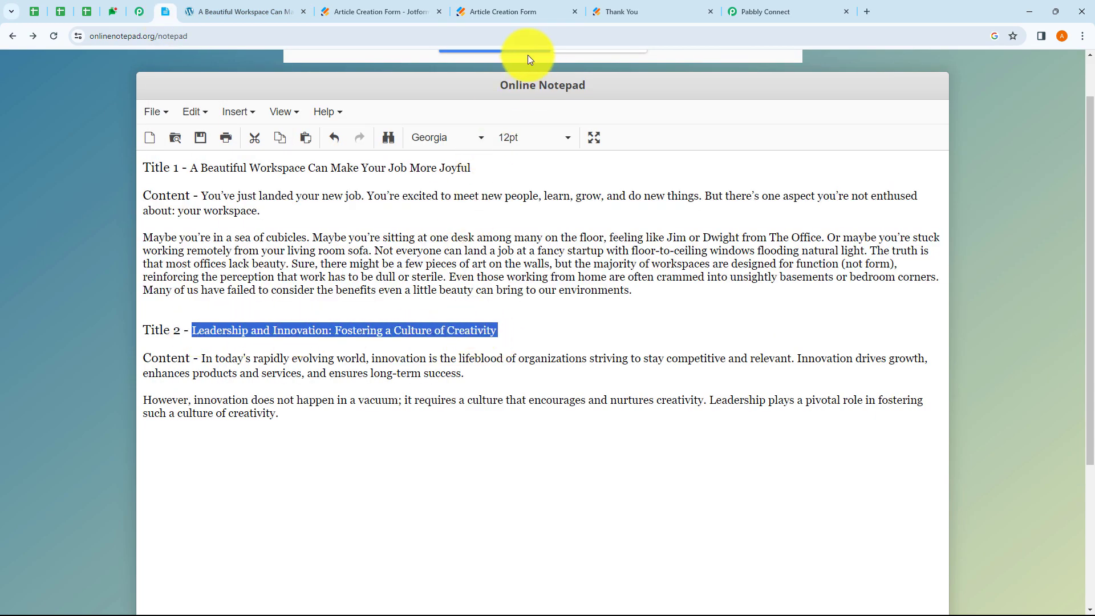
{"action": "left_click", "coordinate": [521, 13]}
{"action": "left_click", "coordinate": [385, 258]}
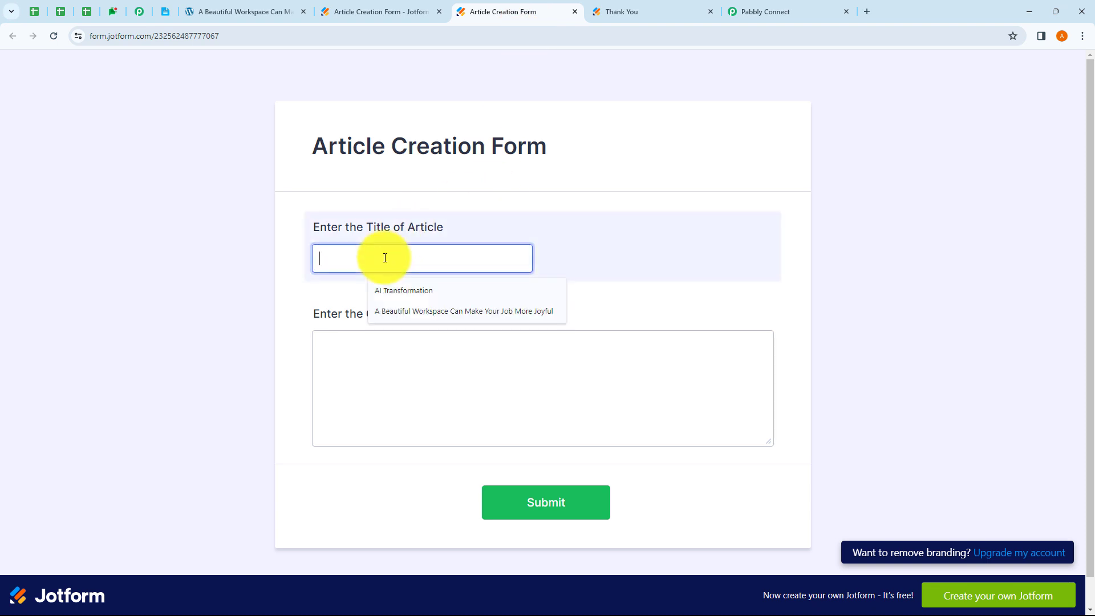
{"action": "type", "text": "Leadership and Innovation: Fostering a Culture of Creativity"}
{"action": "left_click", "coordinate": [369, 357]}
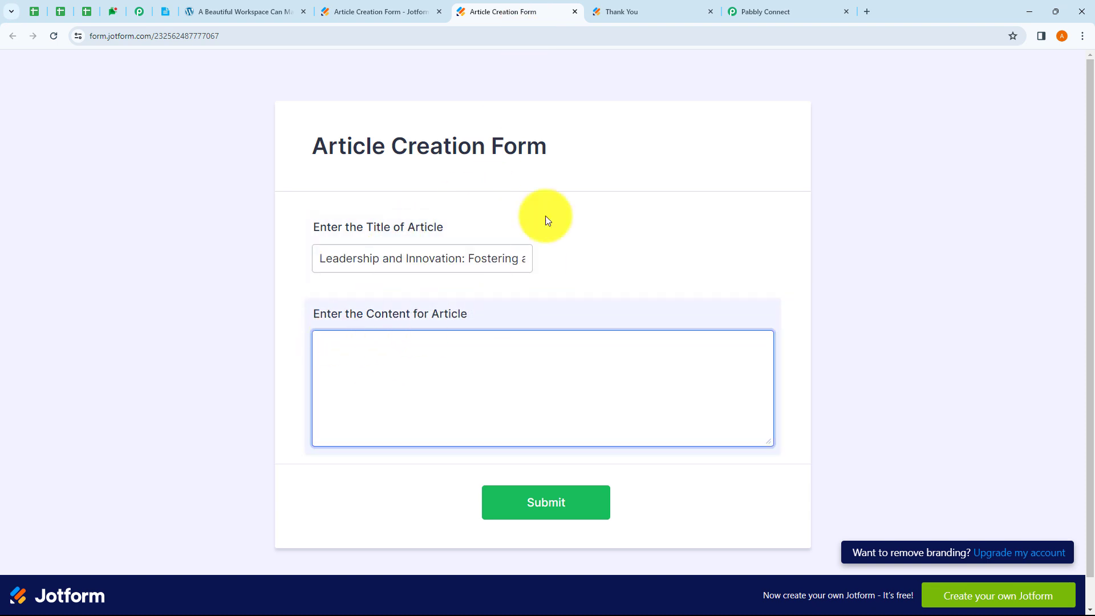
Step: Copy the second article's two content paragraphs from Online Notepad into the form's content field and submit the form
{"action": "left_click", "coordinate": [755, 13]}
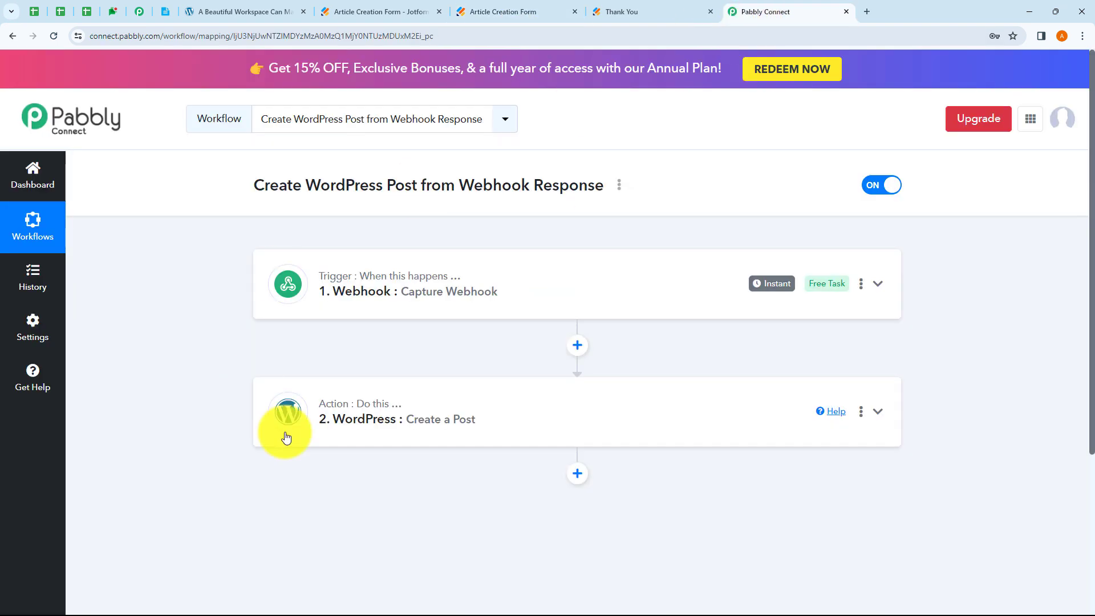
{"action": "left_click", "coordinate": [515, 13]}
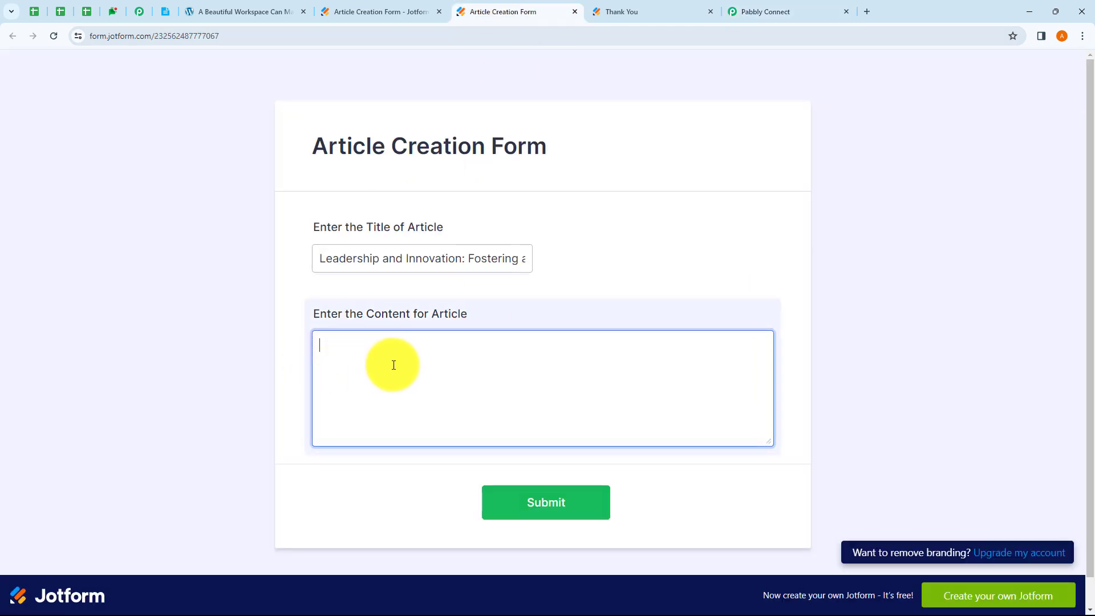
{"action": "left_click", "coordinate": [174, 14]}
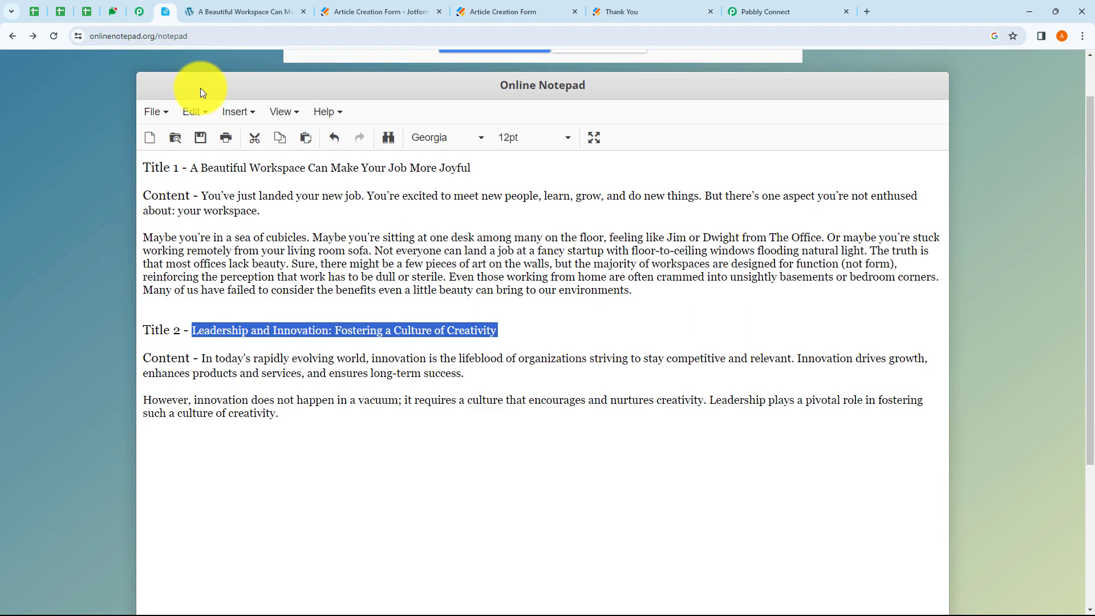
{"action": "left_click_drag", "start_coordinate": [201, 358], "coordinate": [311, 435]}
{"action": "key", "text": "ctrl+c"}
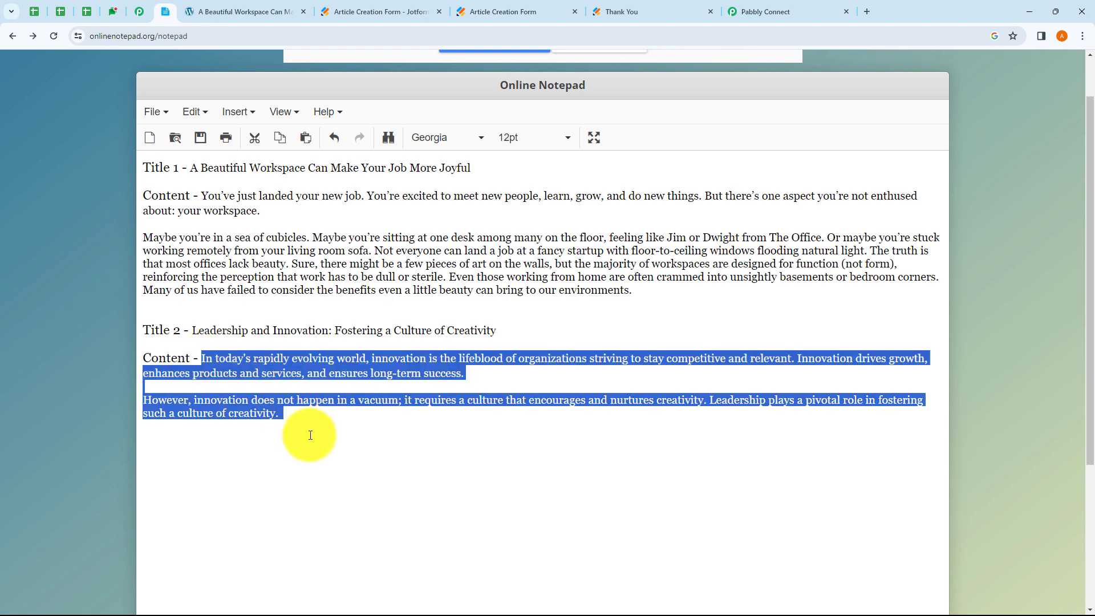
{"action": "left_click", "coordinate": [513, 13]}
{"action": "key", "text": "ctrl+v"}
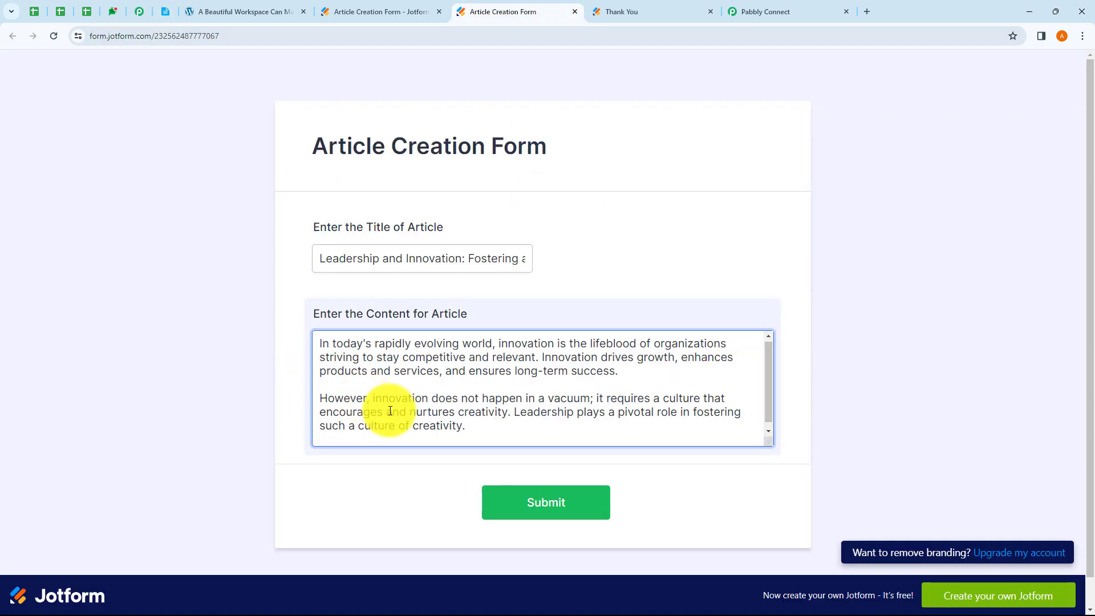
{"action": "left_click", "coordinate": [526, 513]}
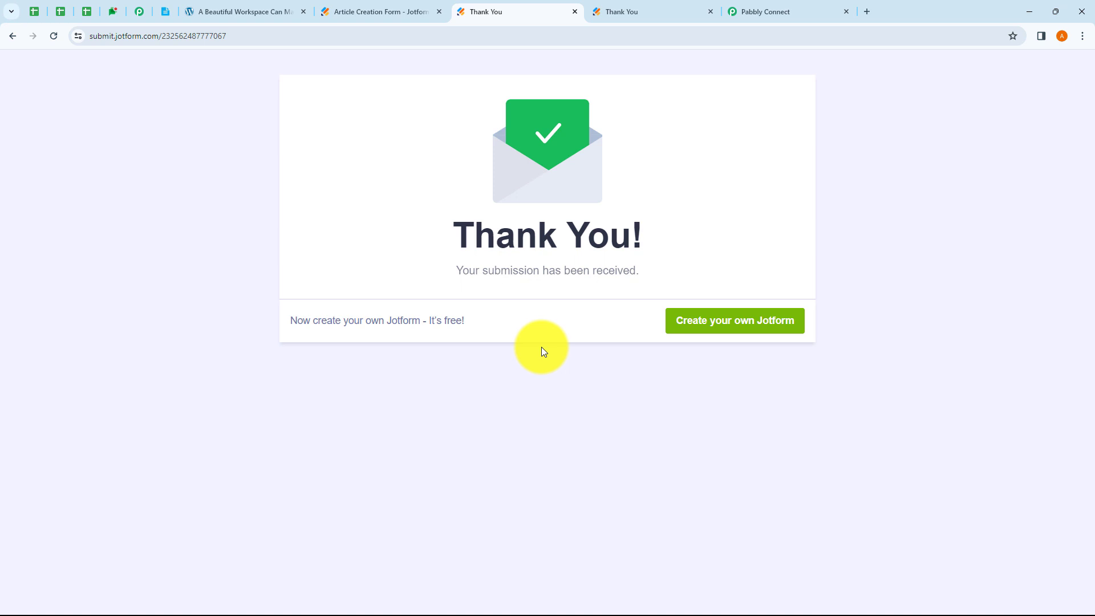
Step: Refresh the WordPress posts list, view the post "Leadership and Innovation: Fostering a Culture of Creativity" and check its content
{"action": "left_click", "coordinate": [767, 12]}
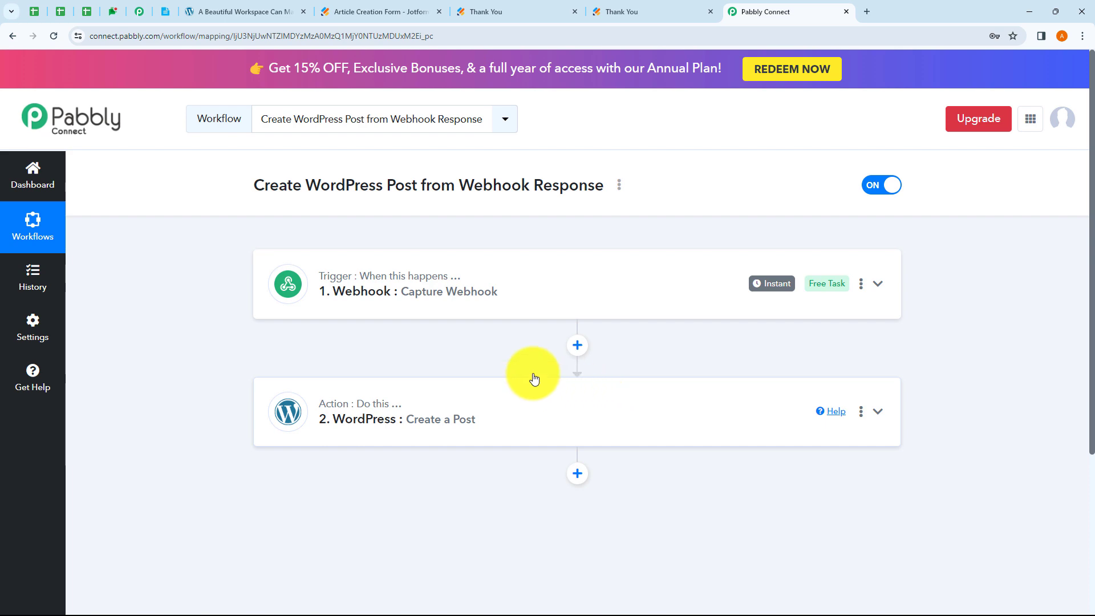
{"action": "left_click", "coordinate": [241, 9]}
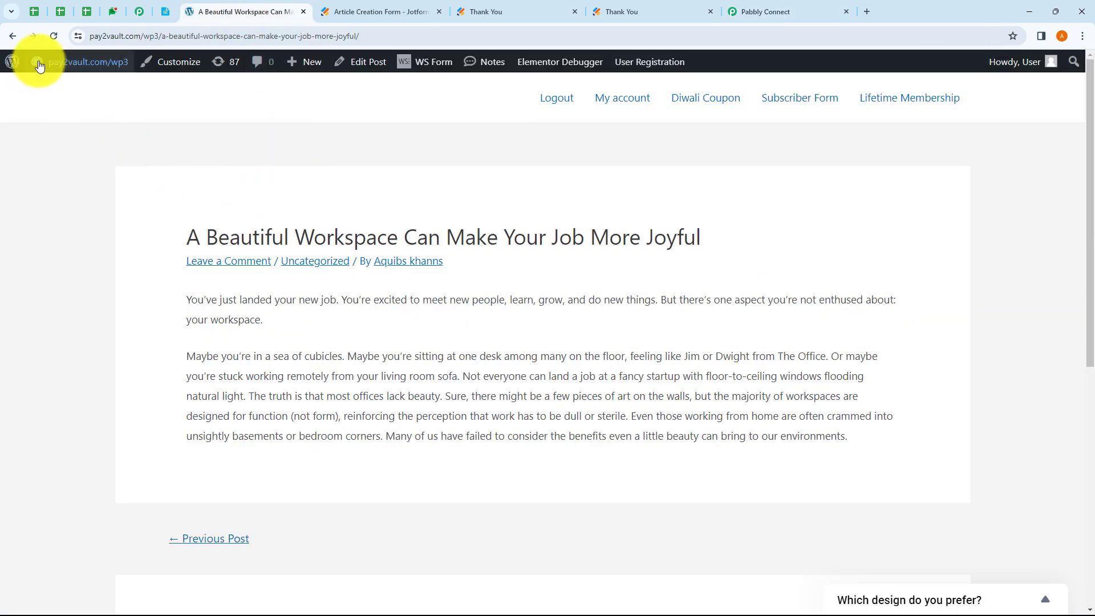
{"action": "left_click", "coordinate": [12, 36]}
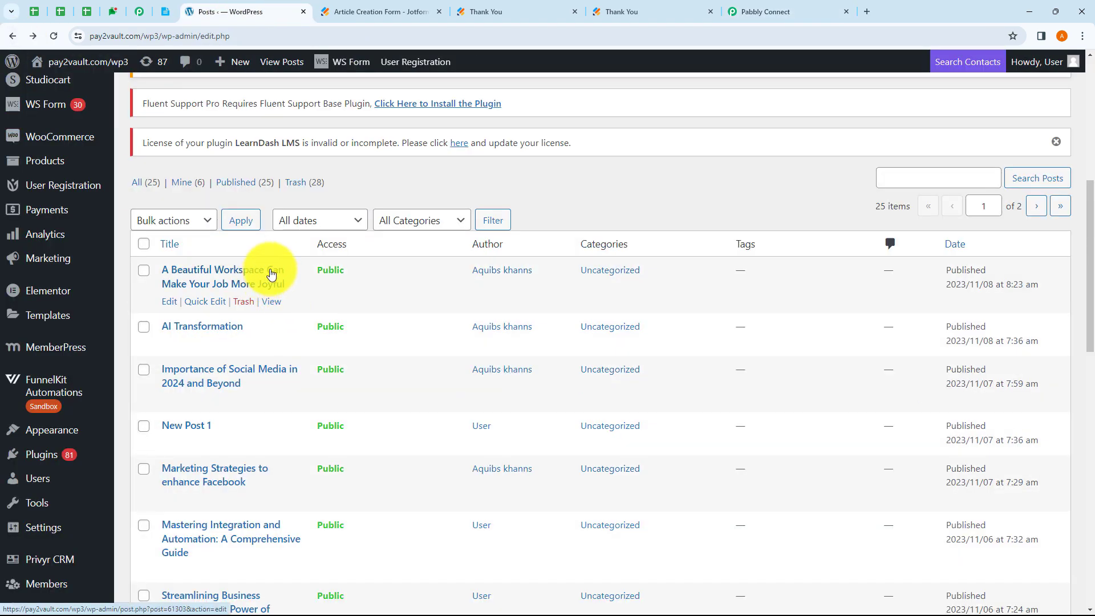
{"action": "left_click", "coordinate": [55, 37]}
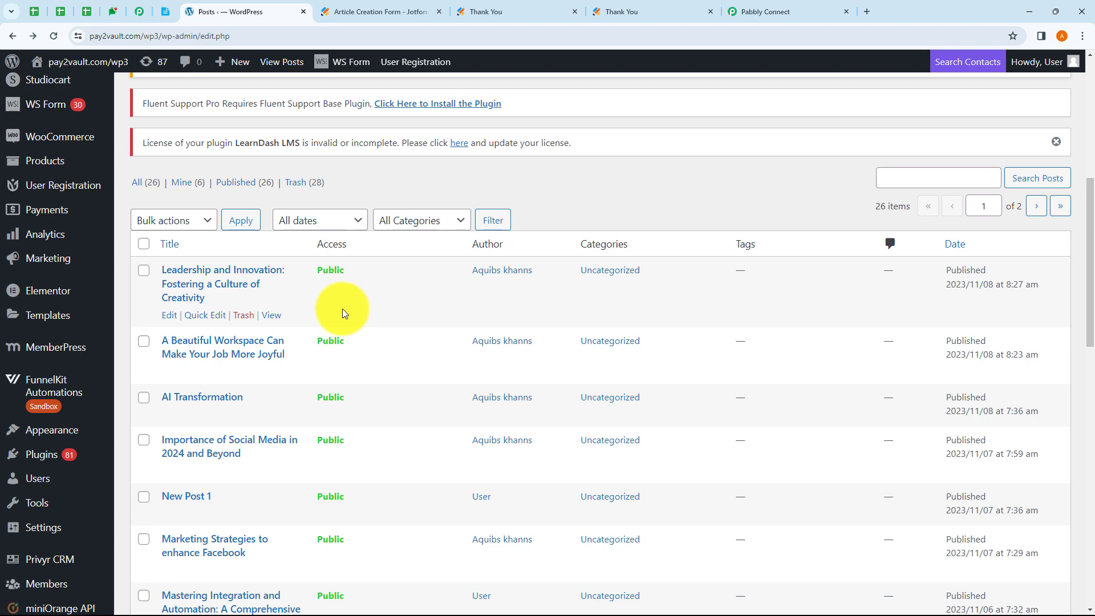
{"action": "left_click", "coordinate": [272, 315]}
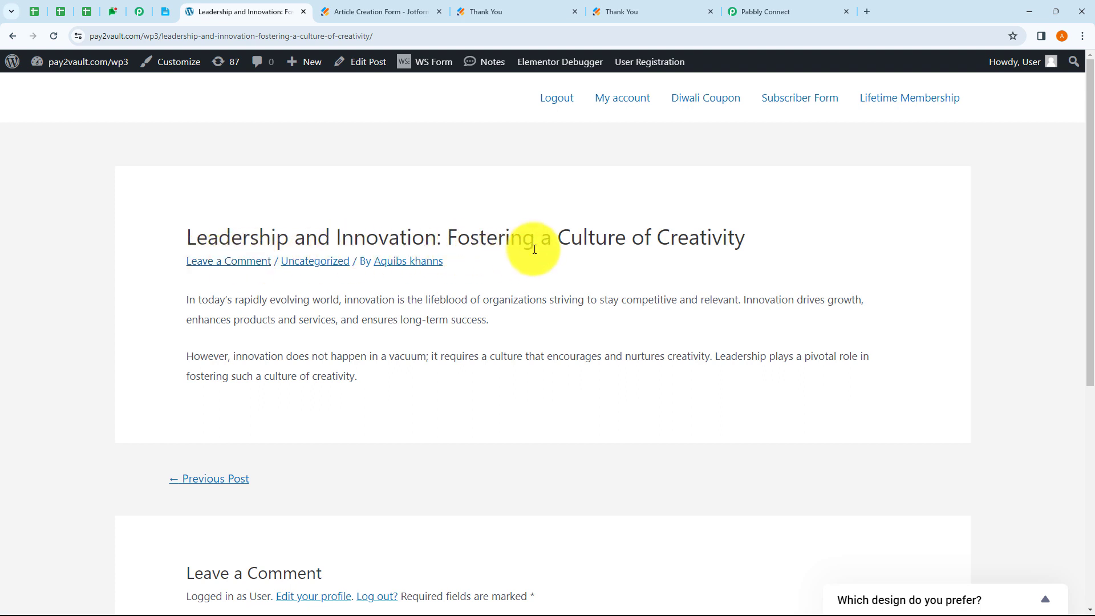
{"action": "left_click_drag", "start_coordinate": [189, 295], "coordinate": [370, 372]}
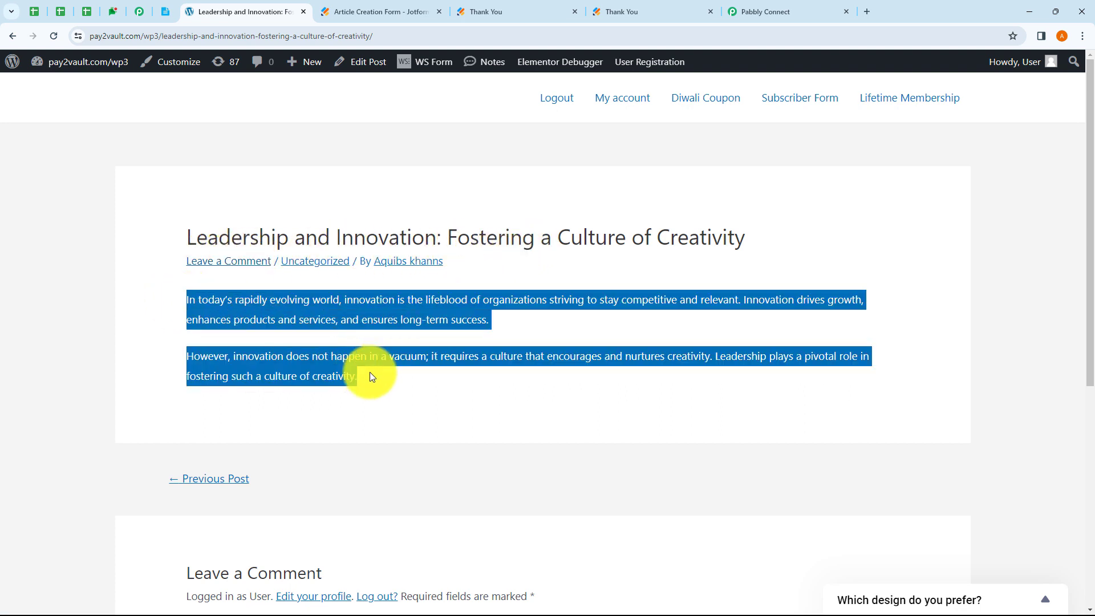
{"action": "left_click", "coordinate": [374, 375]}
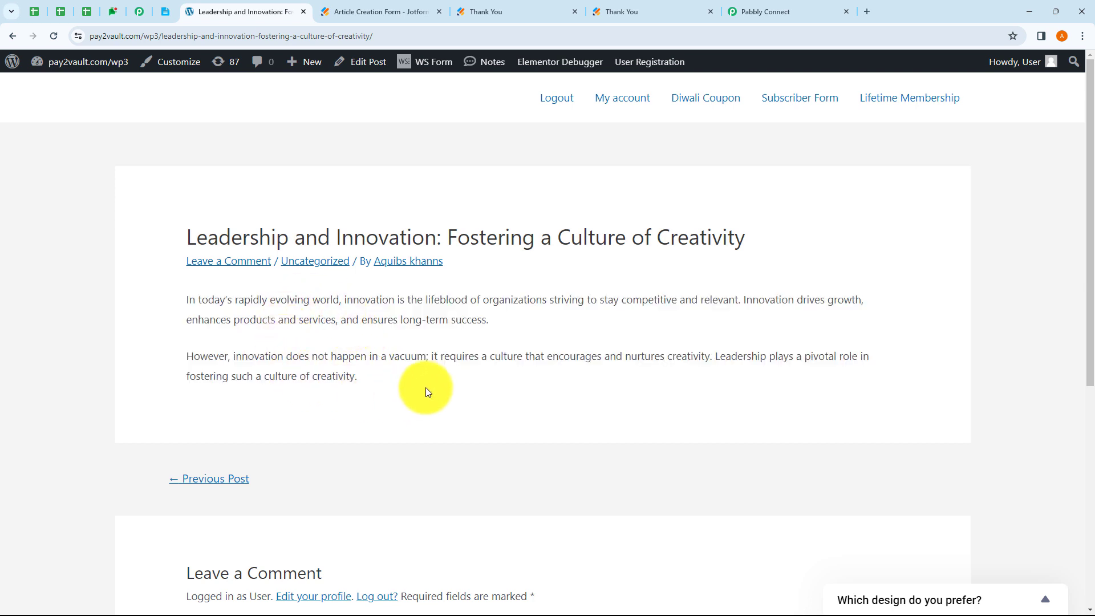
Step: Return to Pabbly Connect, view the share link for the "Create WordPress Post from Webhook Response" workflow and close the dialog
{"action": "left_click", "coordinate": [787, 9]}
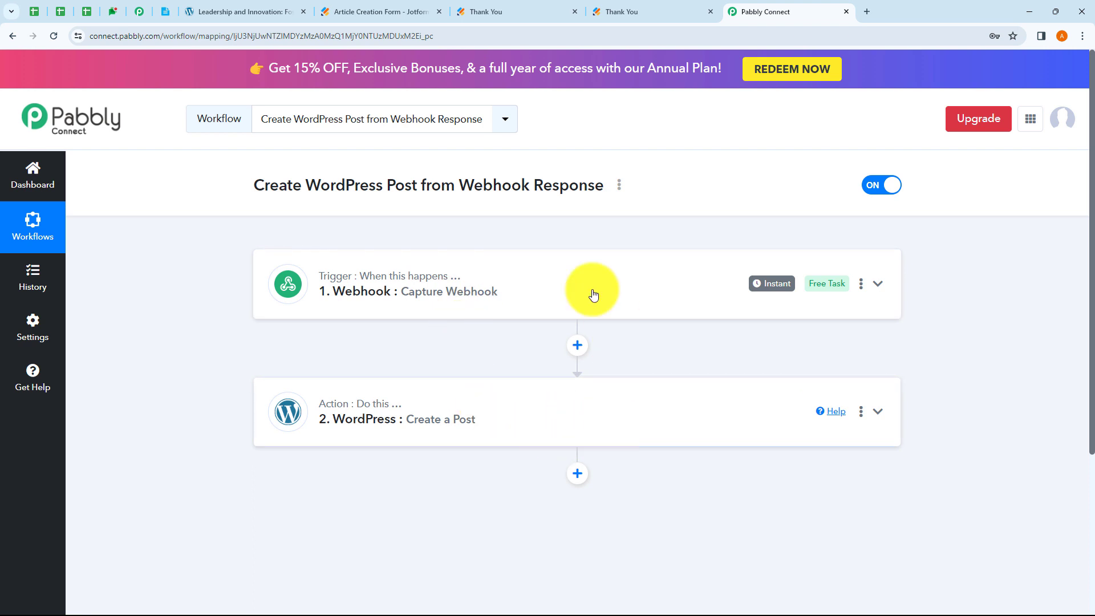
{"action": "left_click", "coordinate": [620, 186]}
{"action": "left_click", "coordinate": [552, 253]}
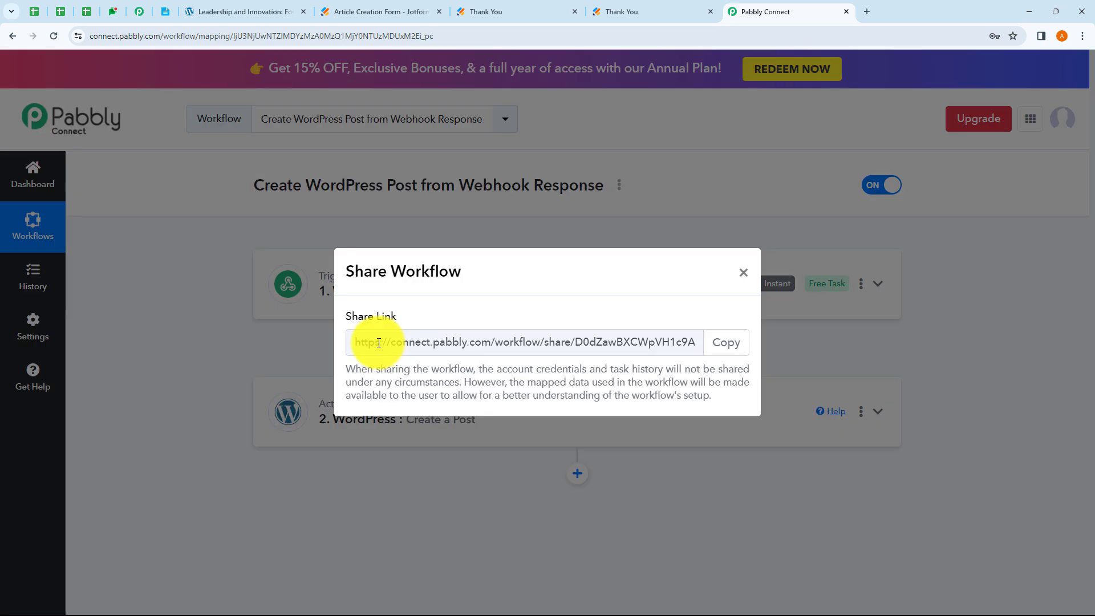
{"action": "left_click_drag", "start_coordinate": [362, 342], "coordinate": [693, 345]}
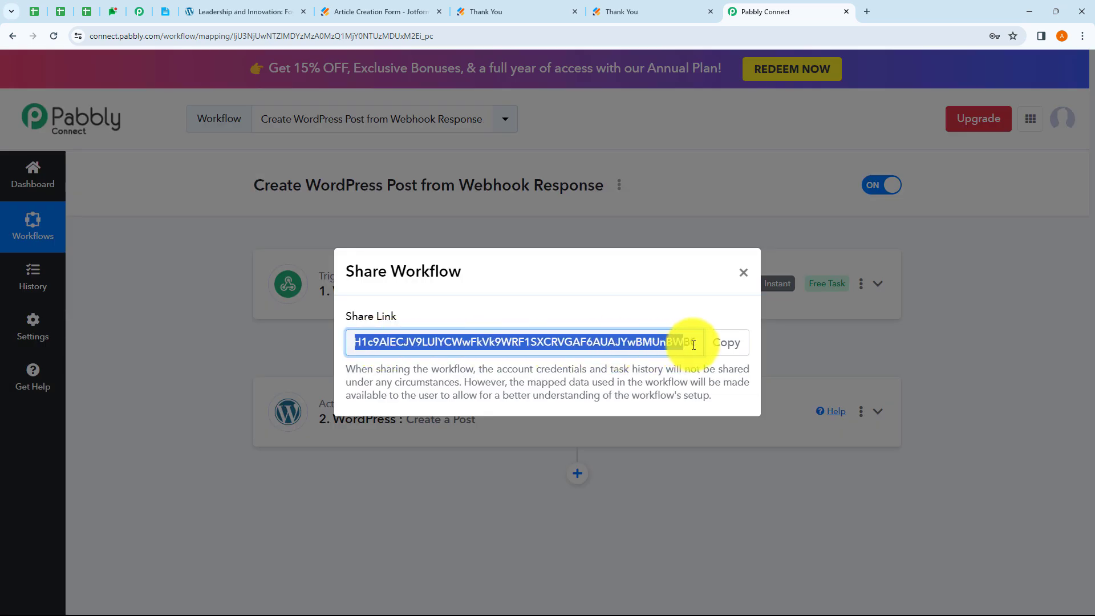
{"action": "left_click", "coordinate": [743, 273]}
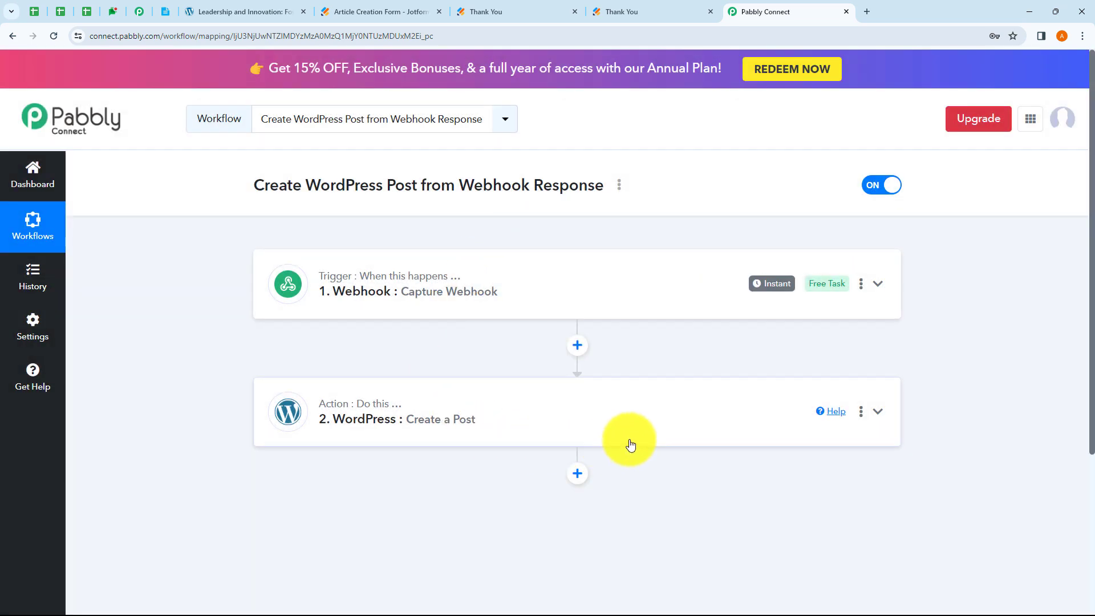